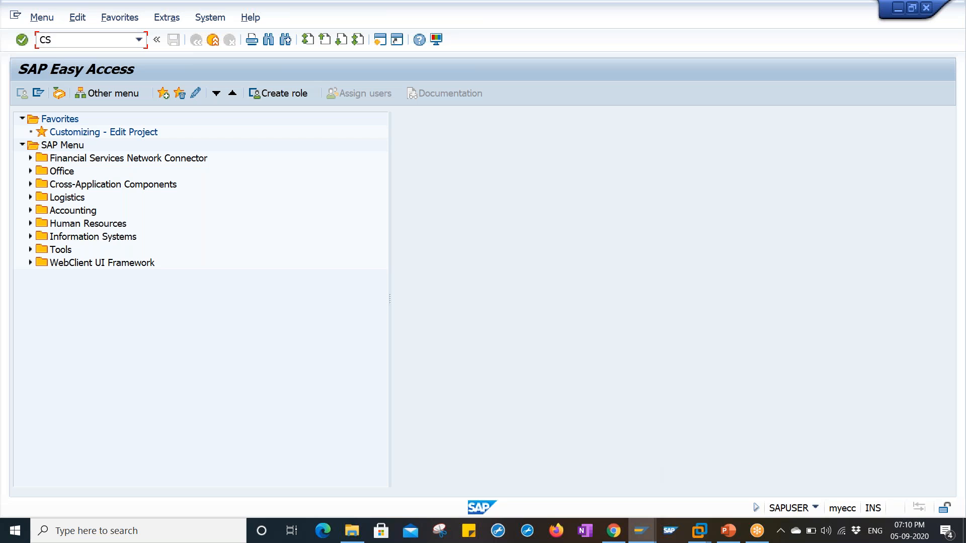
Step: Open transaction CS03 and display the BOM of material 50065578 in plant SAP1 with BOM usage 1
text(3)
key(Return)
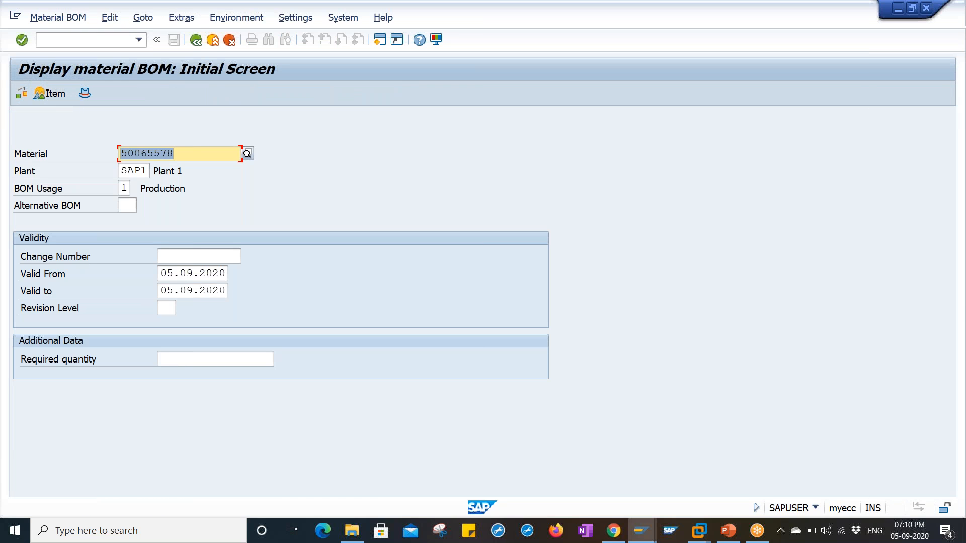
click(197, 152)
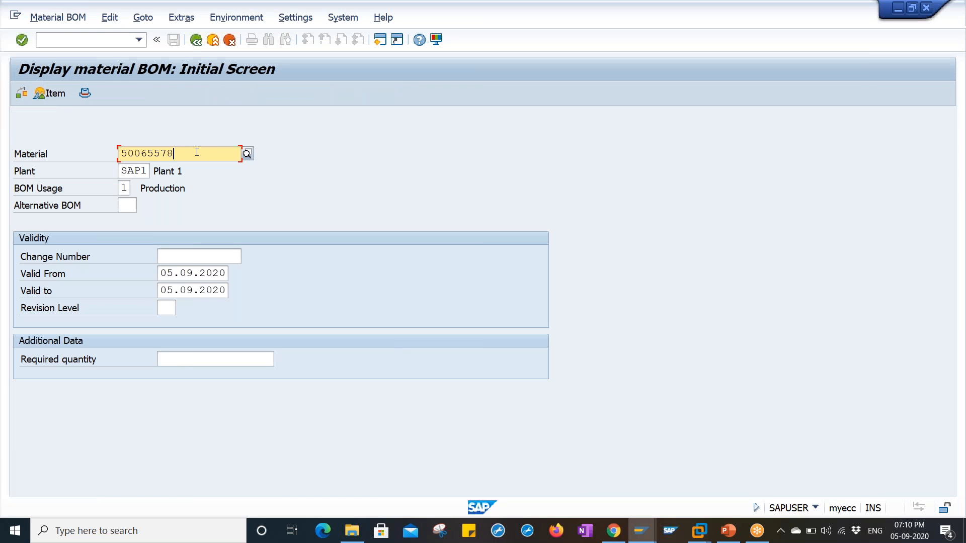
click(130, 171)
click(125, 188)
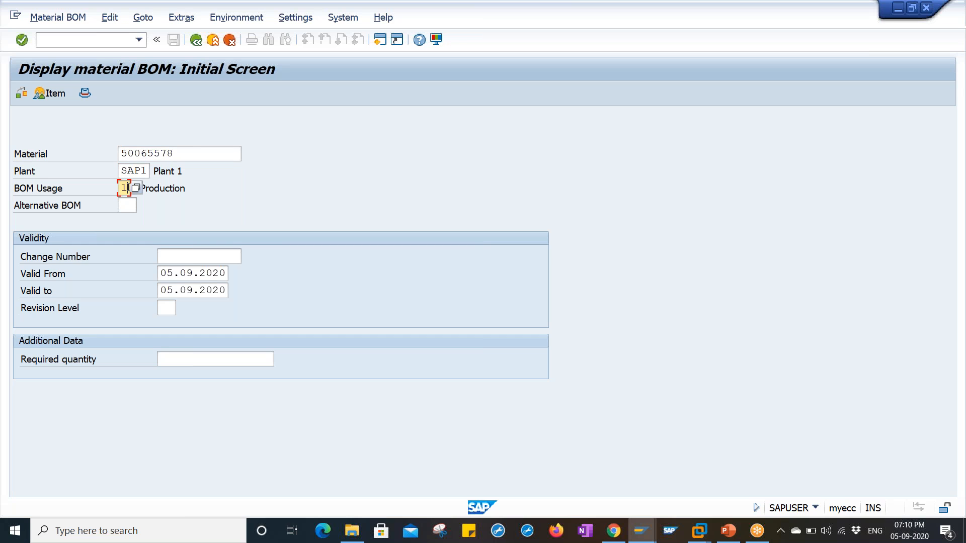
click(150, 187)
click(127, 187)
key(Return)
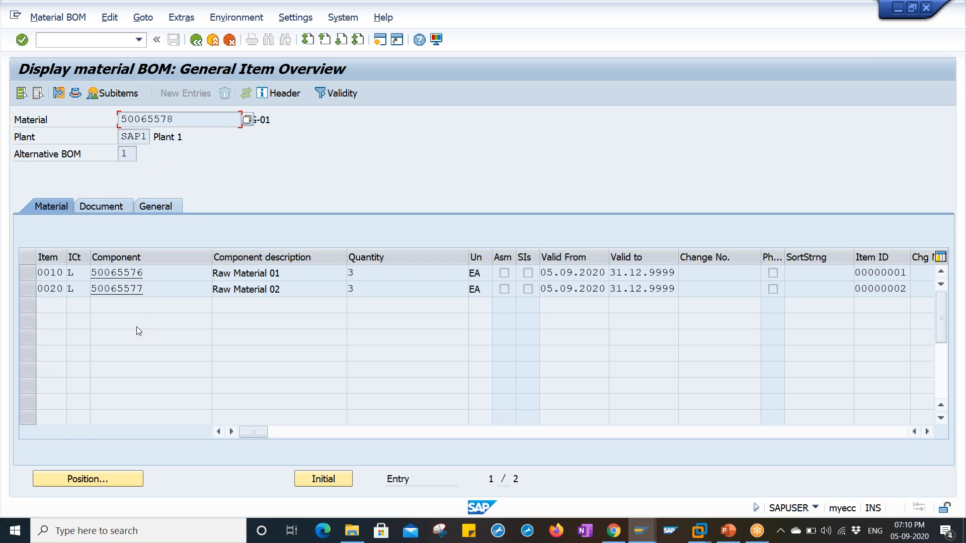
Step: Examine the BOM's raw material components and their quantities for finished product 50065578
click(157, 269)
click(158, 287)
click(157, 274)
click(157, 286)
click(155, 273)
click(154, 287)
click(280, 284)
drag(193, 121, 103, 121)
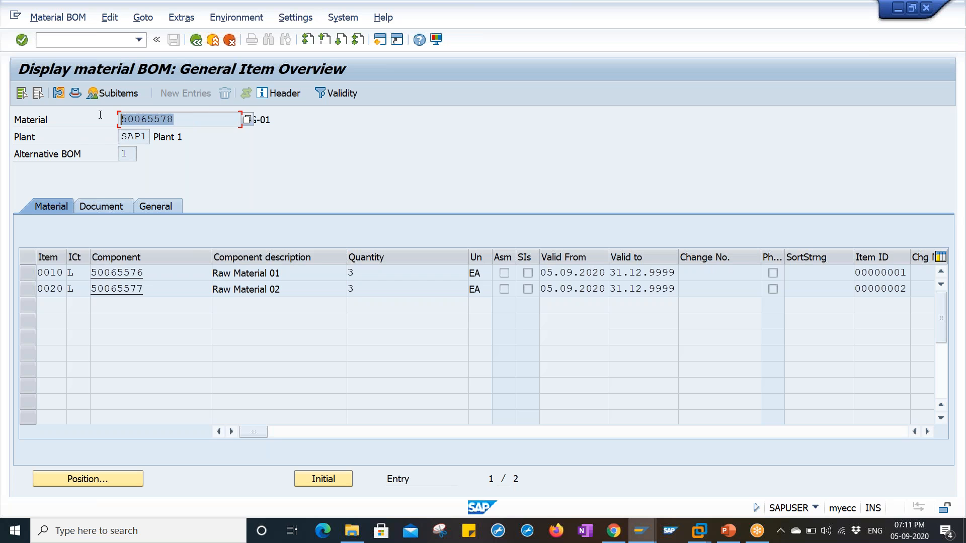
click(182, 117)
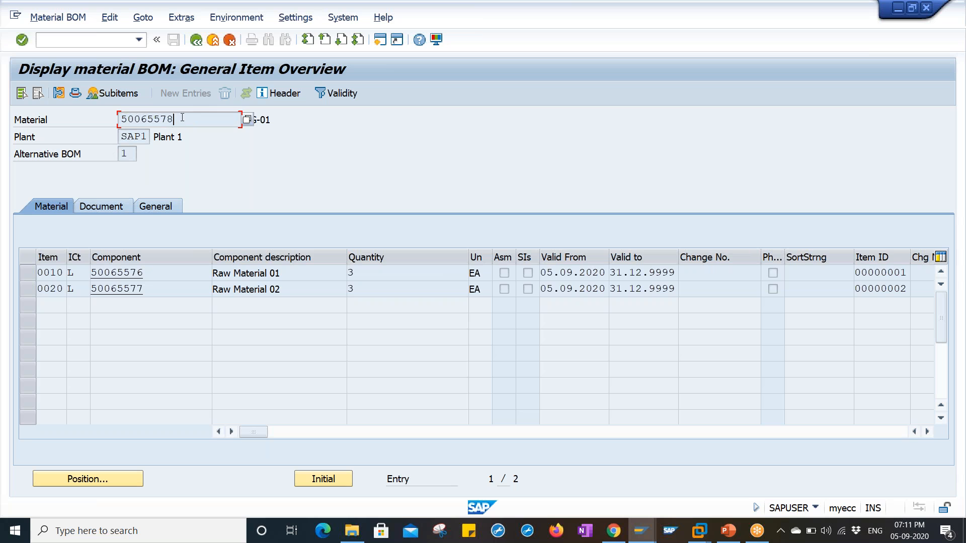
click(156, 271)
click(155, 292)
click(373, 276)
Step: View the finished product's material master, return to the BOM and recheck its component lines
click(196, 119)
double_click(196, 120)
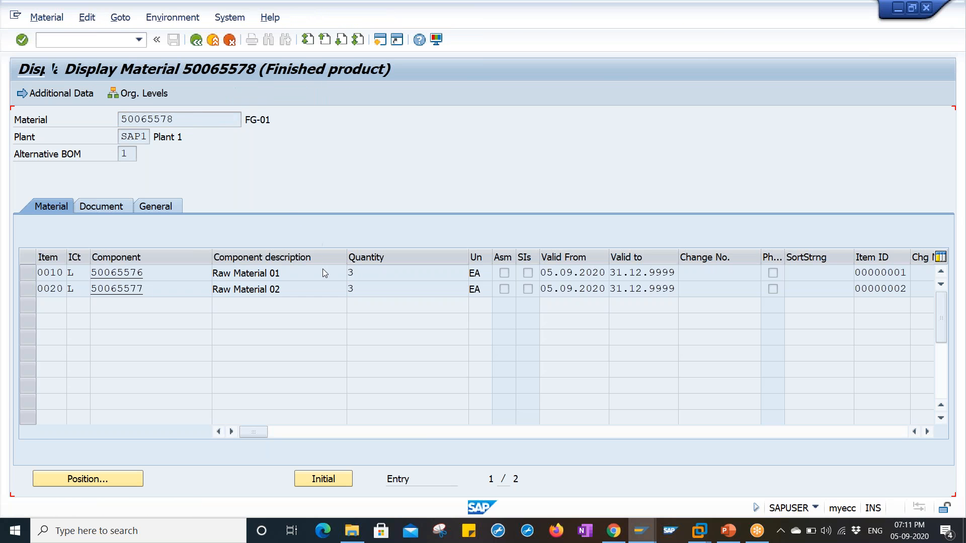
click(195, 39)
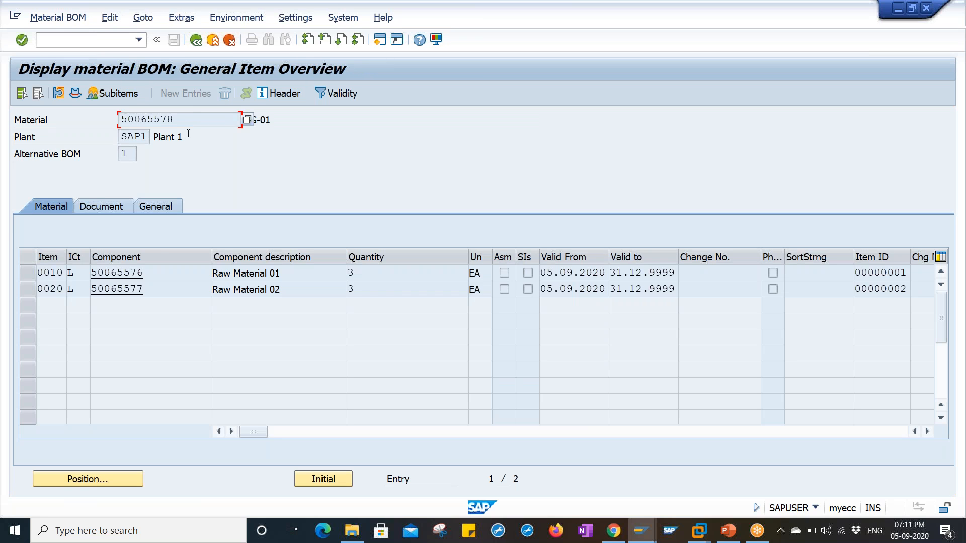
click(163, 272)
click(386, 275)
click(191, 117)
click(166, 272)
click(165, 285)
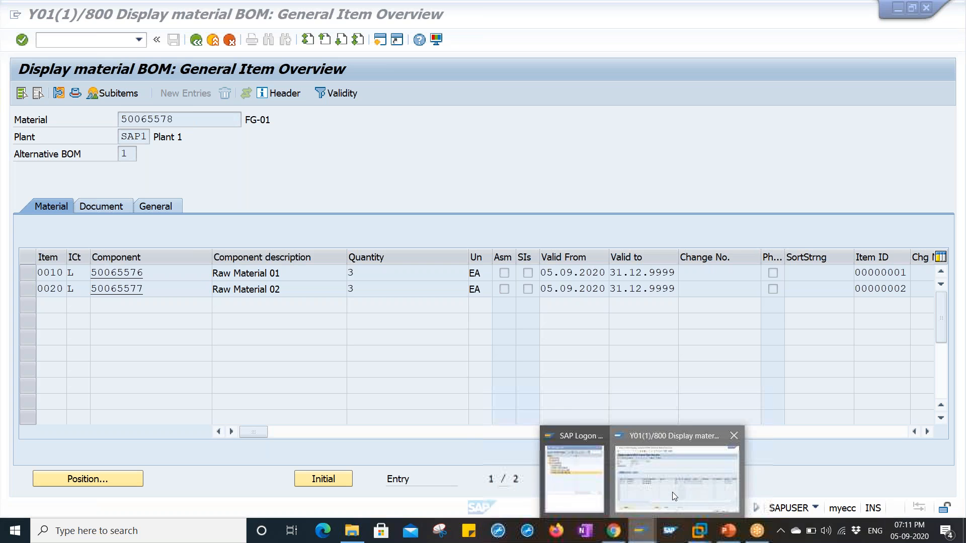
Step: Start a purchase order with ME21N in a new session and choose Triveni Earth Movers as the vendor
click(119, 41)
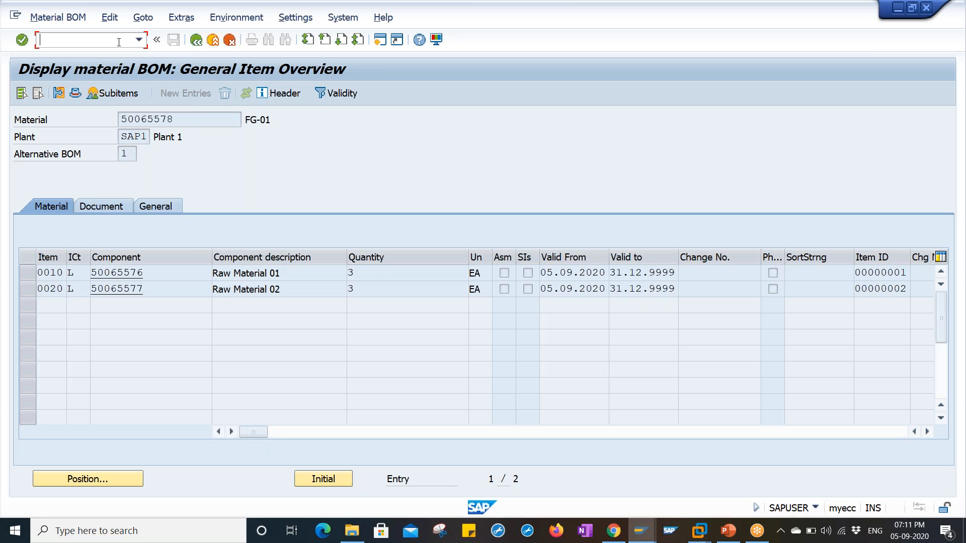
text(/OME21N)
key(Return)
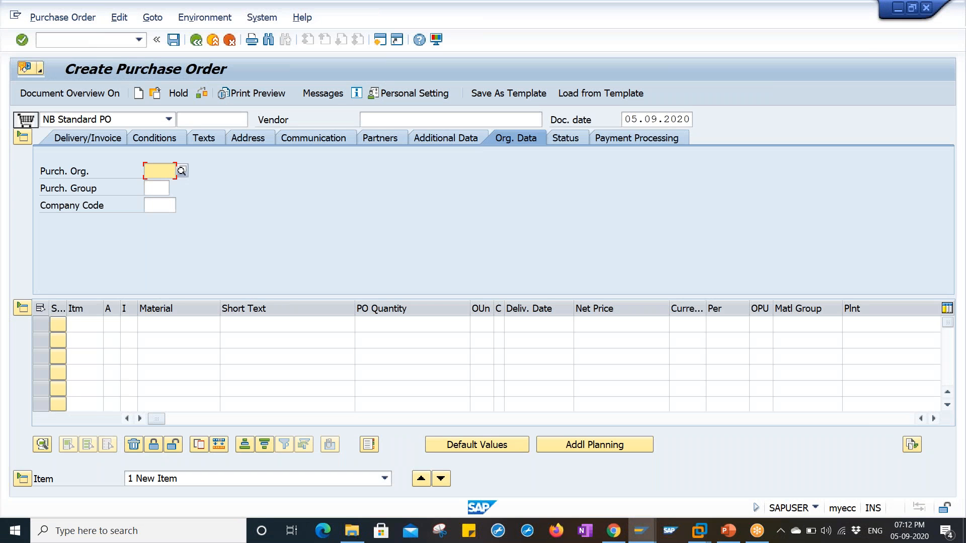
click(370, 119)
key(Down)
key(Return)
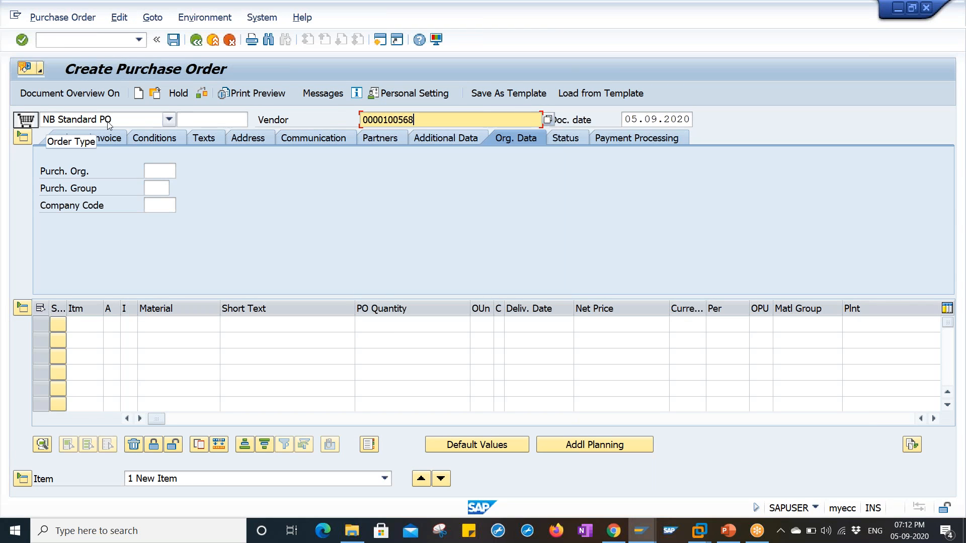
Step: Set the order's organizational data to purchasing organization SAP1, purchasing group 000 and company code SAP
click(160, 175)
key(Down)
key(Tab)
key(Down)
key(Return)
key(Tab)
key(Down)
key(Return)
key(Return)
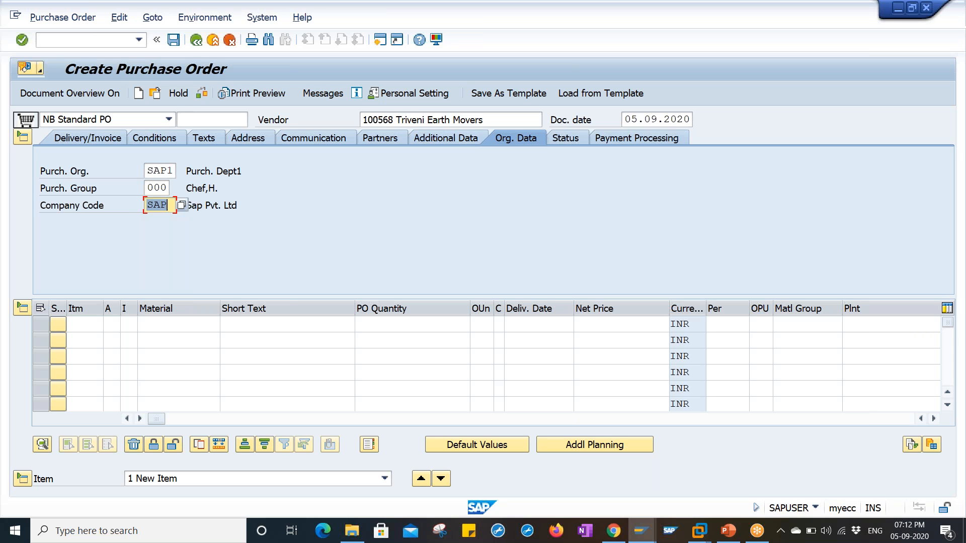
Step: Copy finished product number 50065578 from the BOM into the first order item and set its item category to L
click(153, 325)
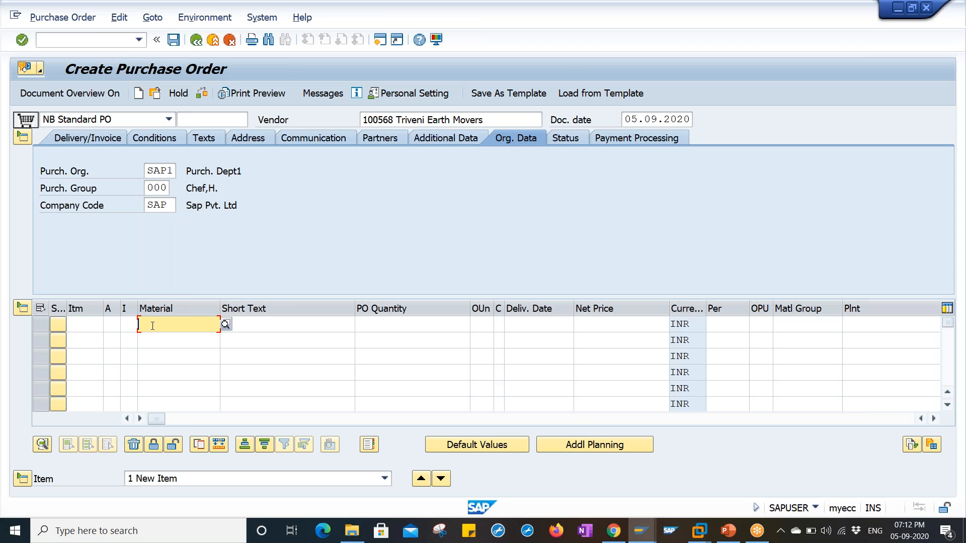
key(alt+Tab)
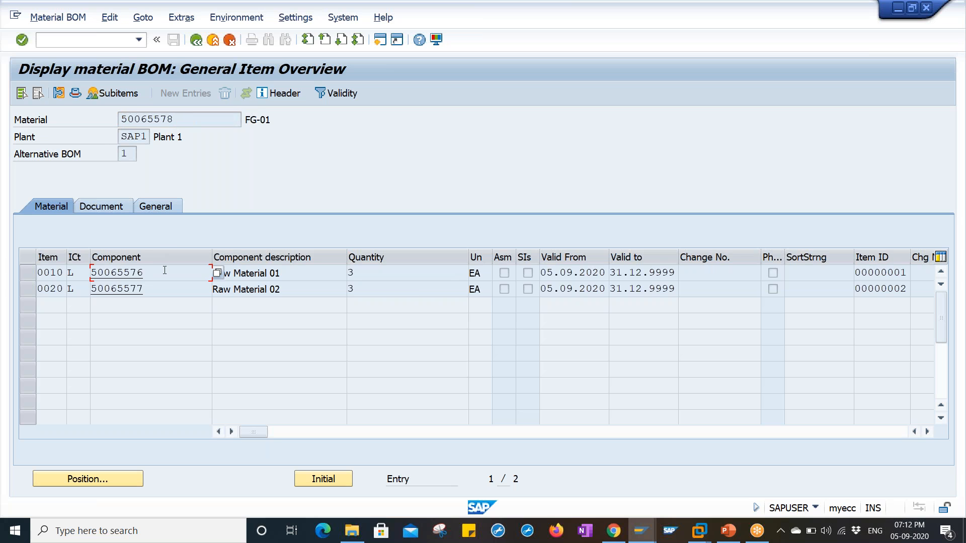
double_click(184, 120)
click(121, 119)
key(alt+Tab)
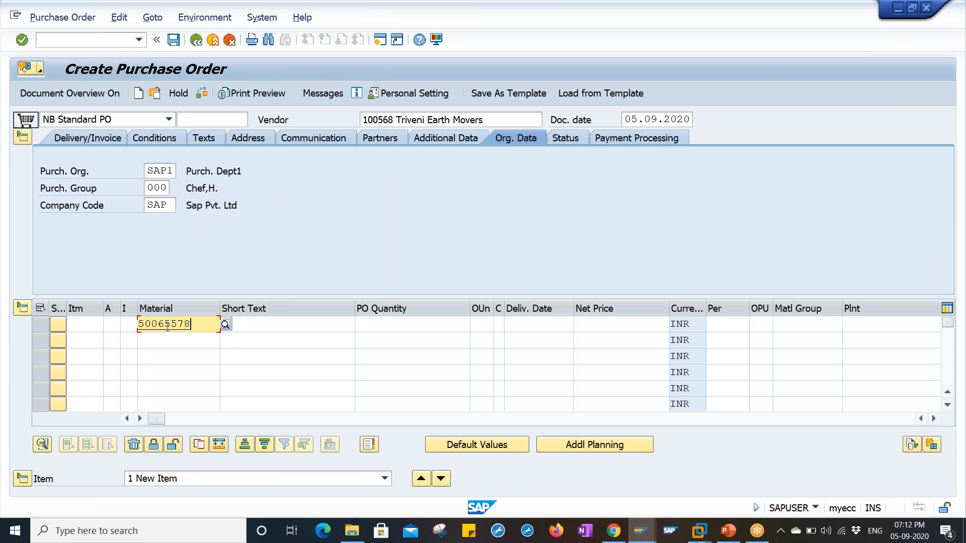
click(133, 323)
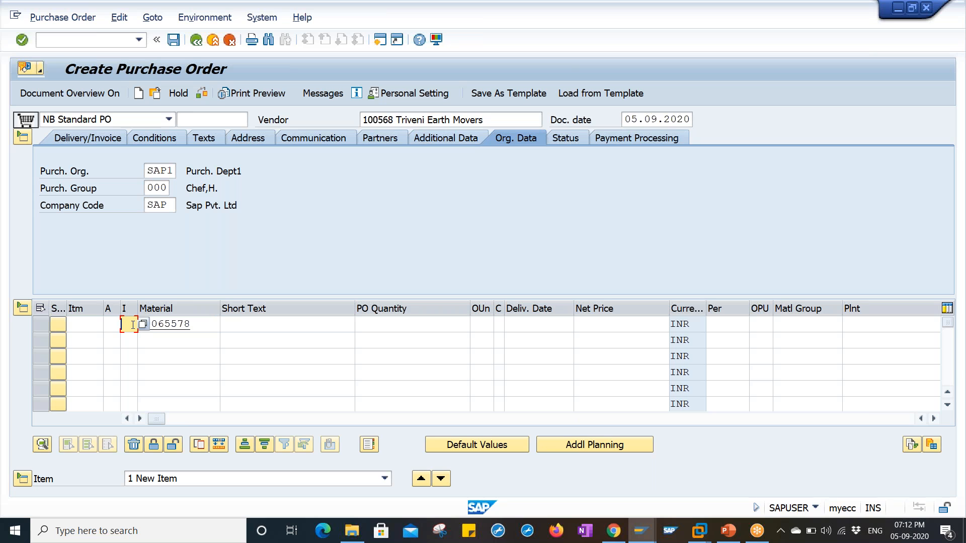
text(L)
Step: Set the item's PO quantity to 10 and its net price to 20 INR
click(407, 328)
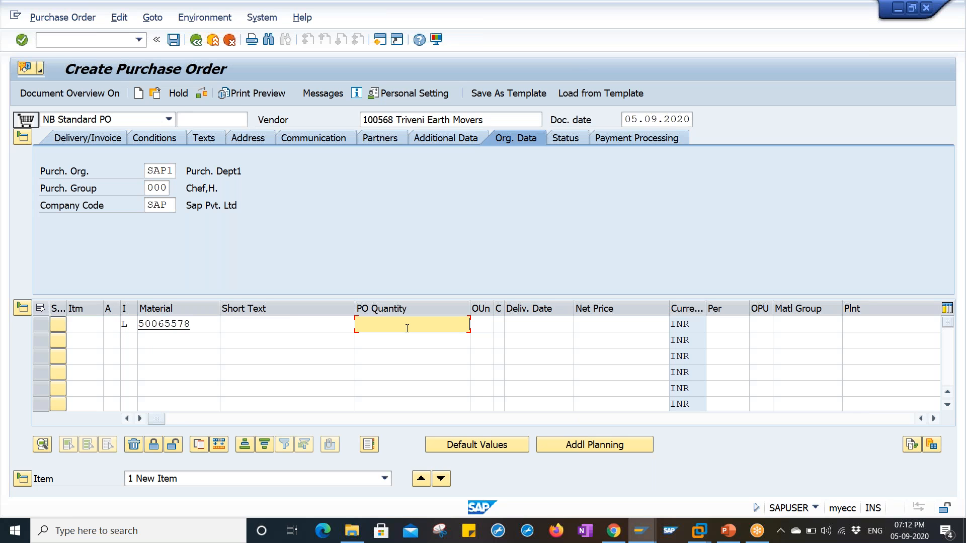
text(10)
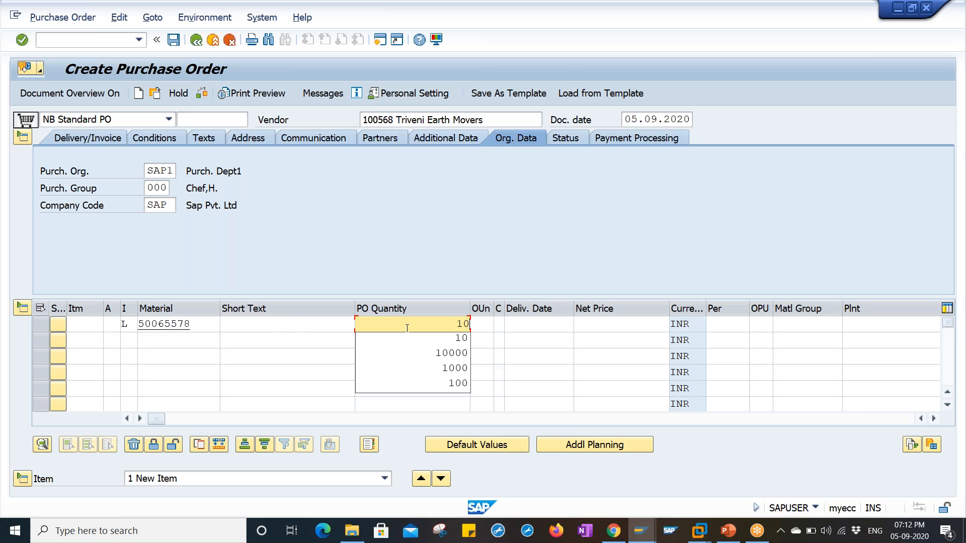
click(625, 326)
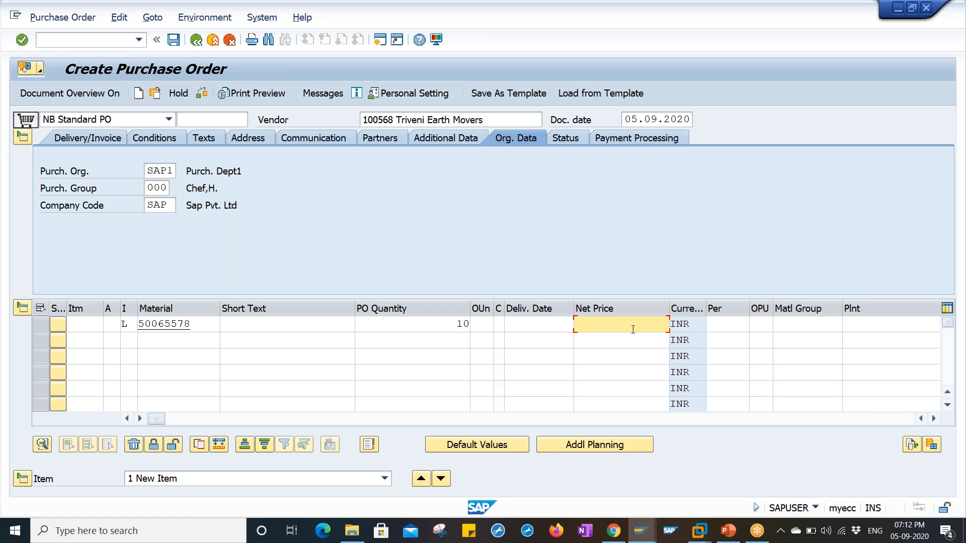
text(20)
click(633, 330)
drag(655, 325, 669, 324)
click(650, 325)
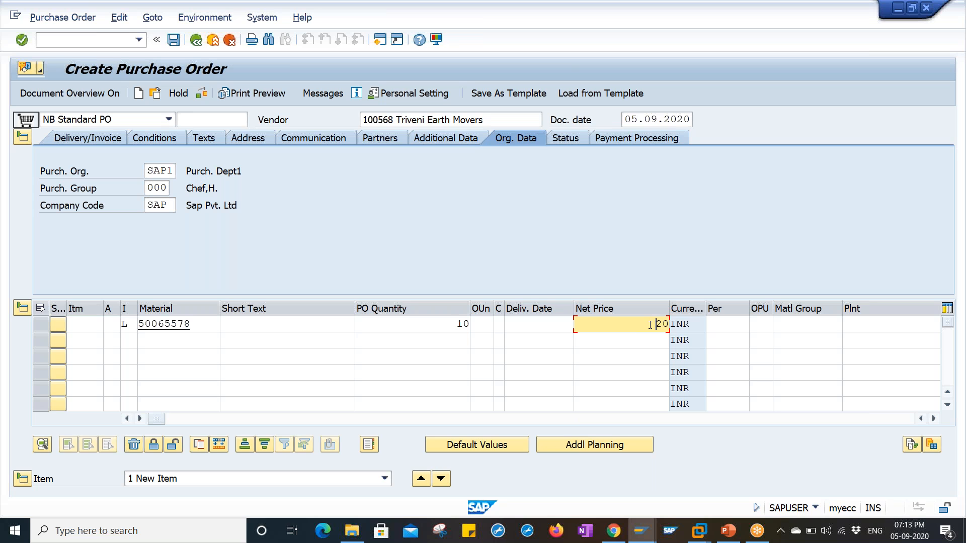
Step: Assign Plant 1 and the Raw Material storage location to the order item
click(880, 325)
key(space)
key(Down)
key(Tab)
key(space)
key(Down)
key(Return)
key(Return)
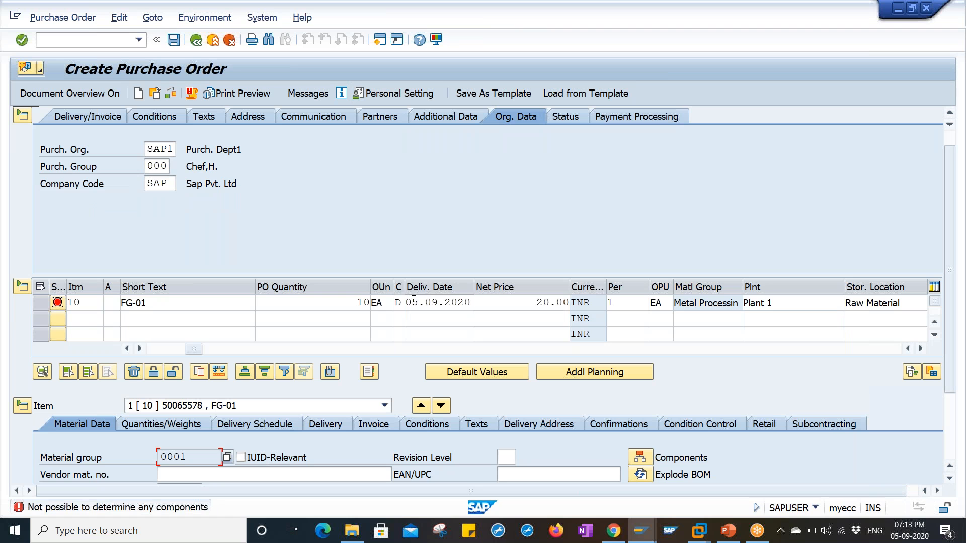
Step: Set the item's delivery date to 30.09.2020 using the calendar
click(413, 302)
click(484, 302)
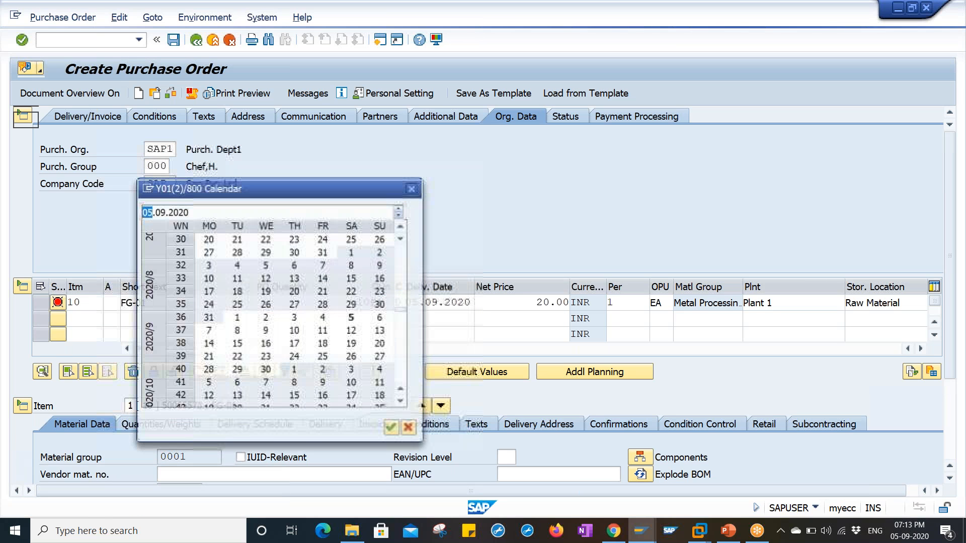
double_click(268, 372)
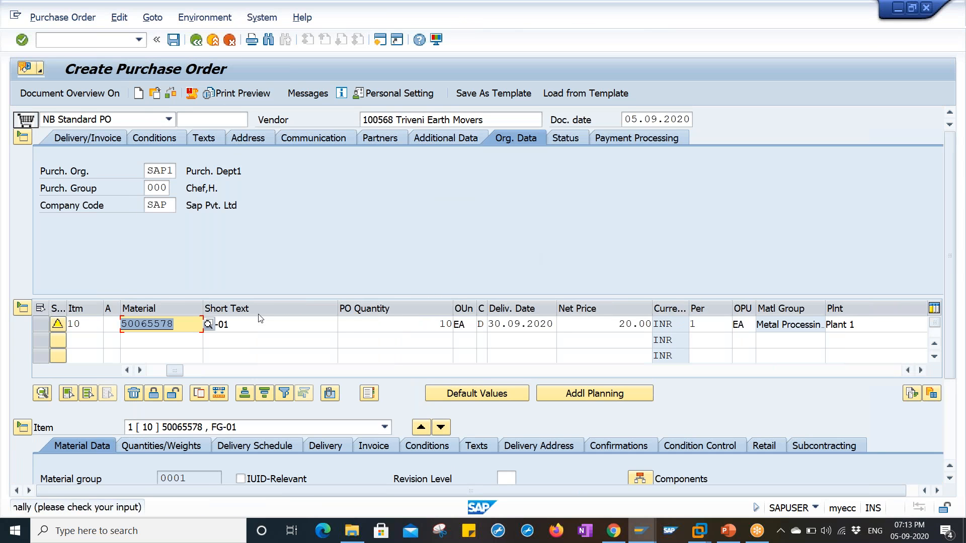
Step: Check the tax code in the item's invoice details
click(951, 439)
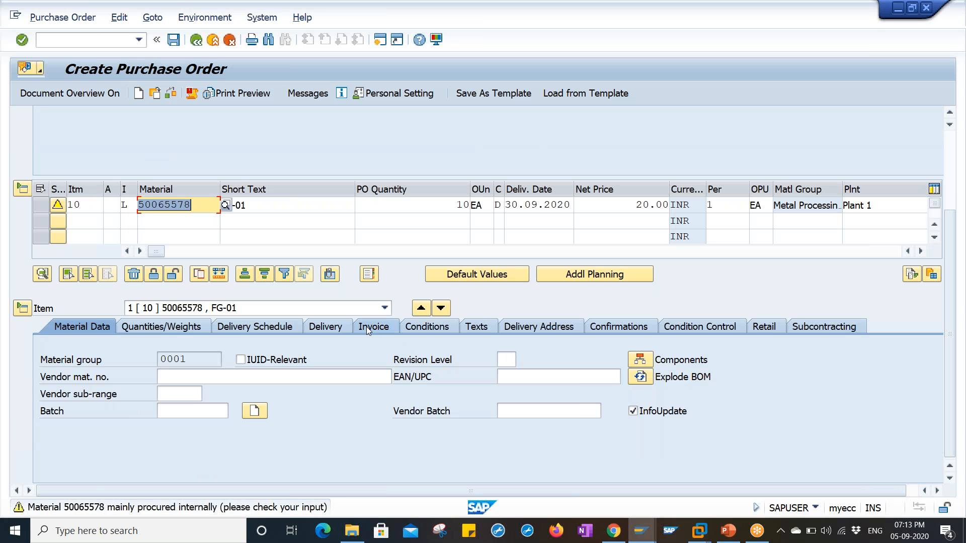
click(373, 327)
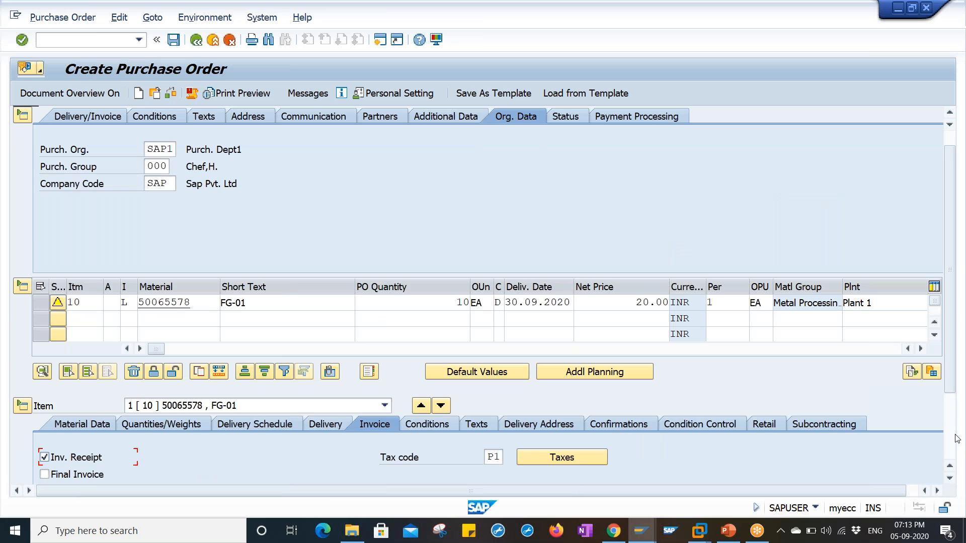
click(951, 439)
click(493, 360)
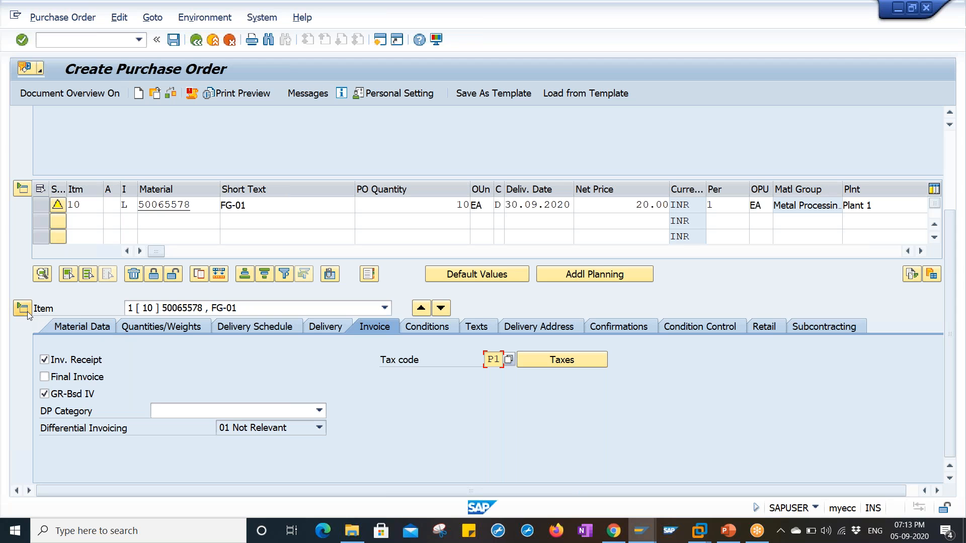
Step: Open the item's component overview from its material data and check both raw materials' requirement quantities
click(64, 330)
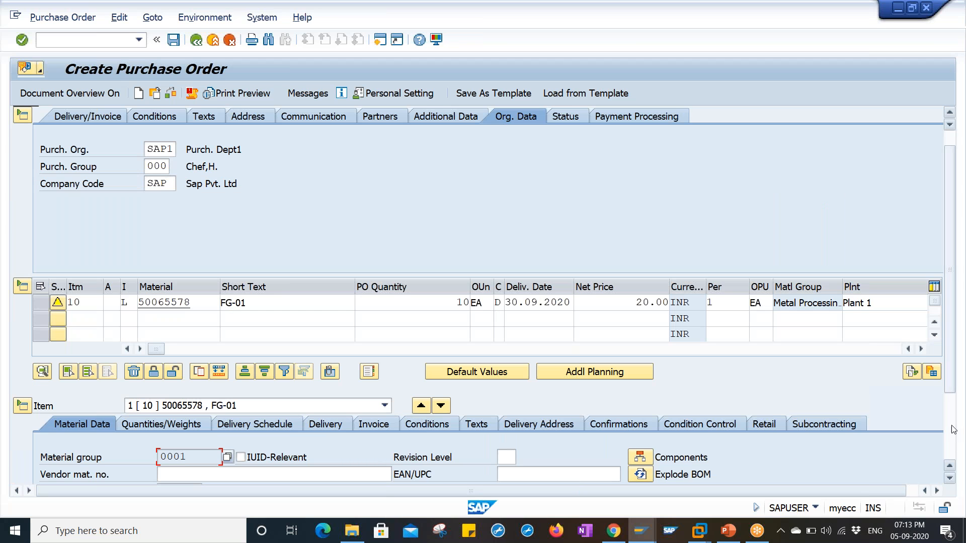
scroll(952, 429, down, 3)
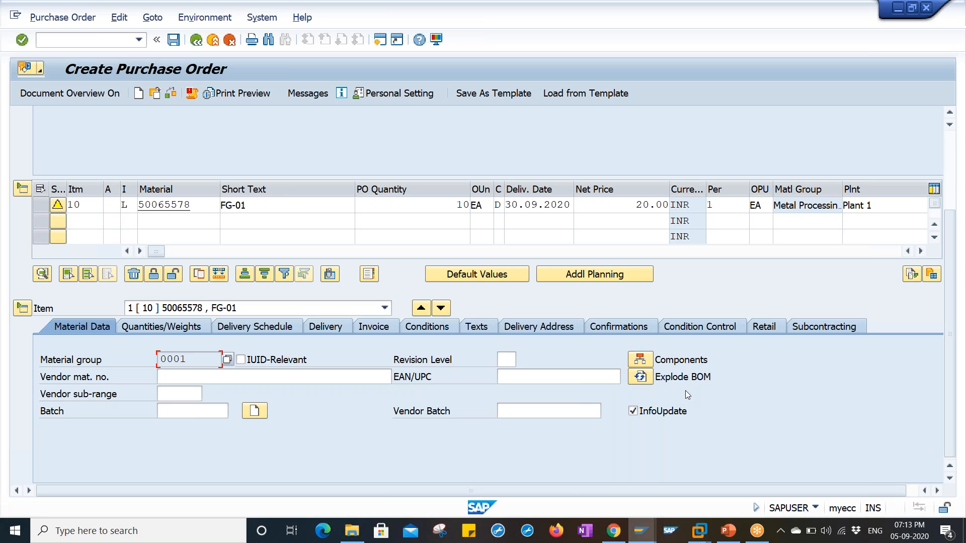
click(640, 359)
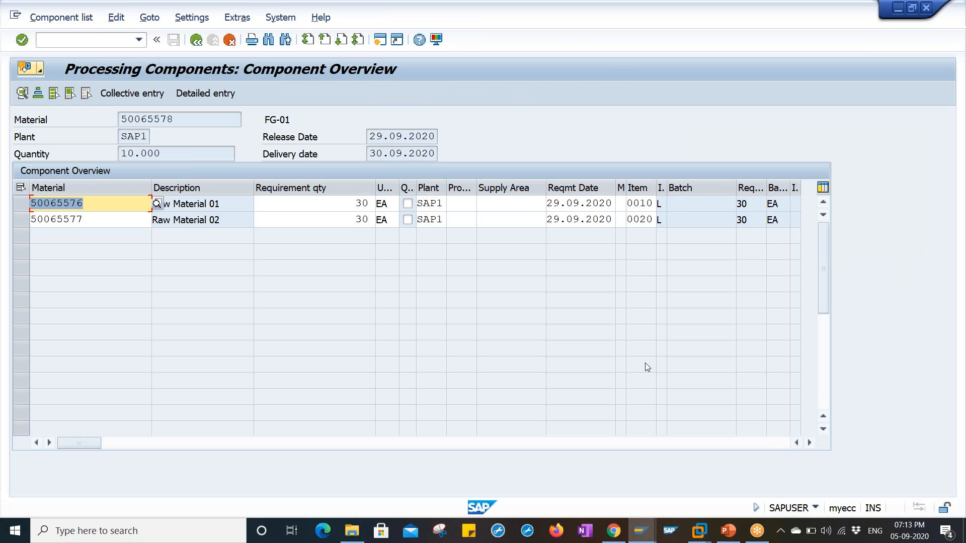
click(345, 210)
click(346, 219)
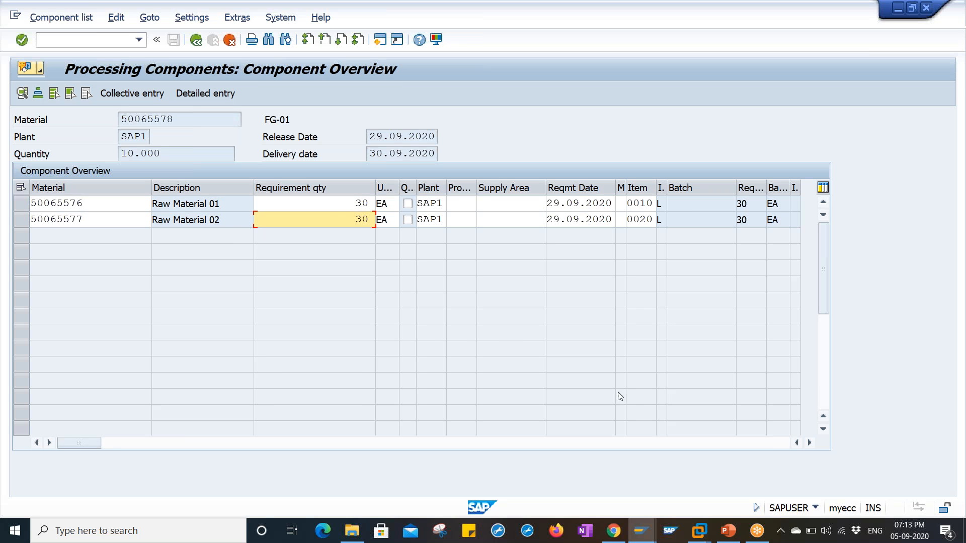
Step: Compare the requirement quantities with the component quantities in the BOM session, and return to the component overview
click(644, 535)
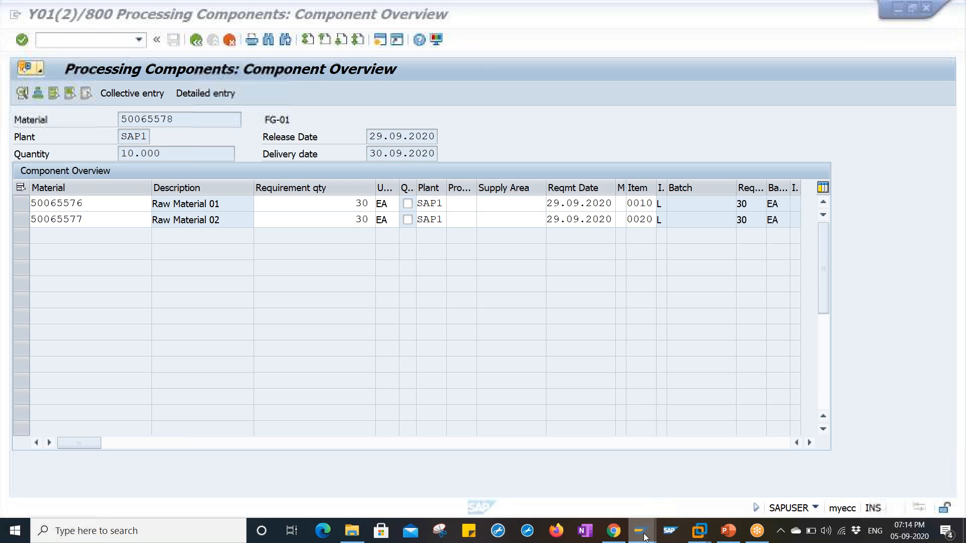
click(620, 491)
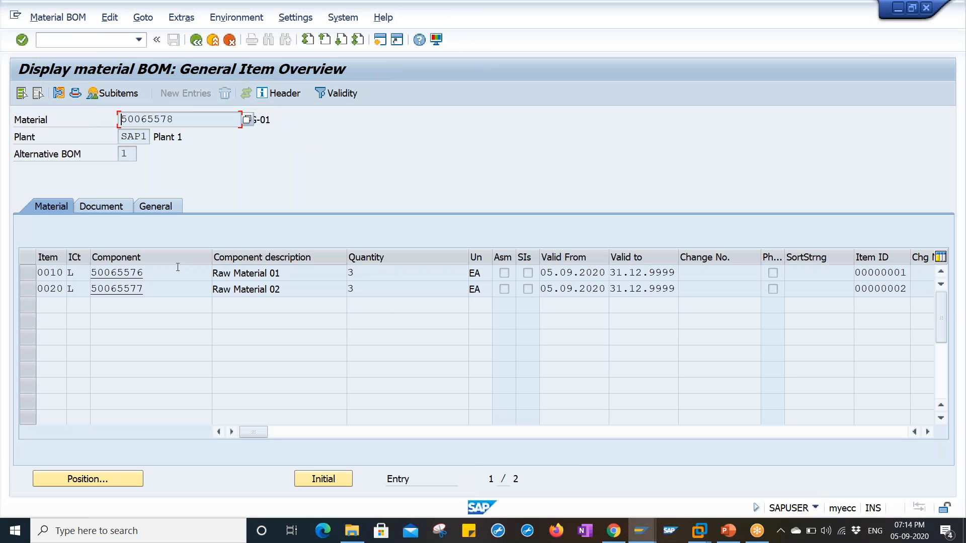
click(368, 273)
click(208, 124)
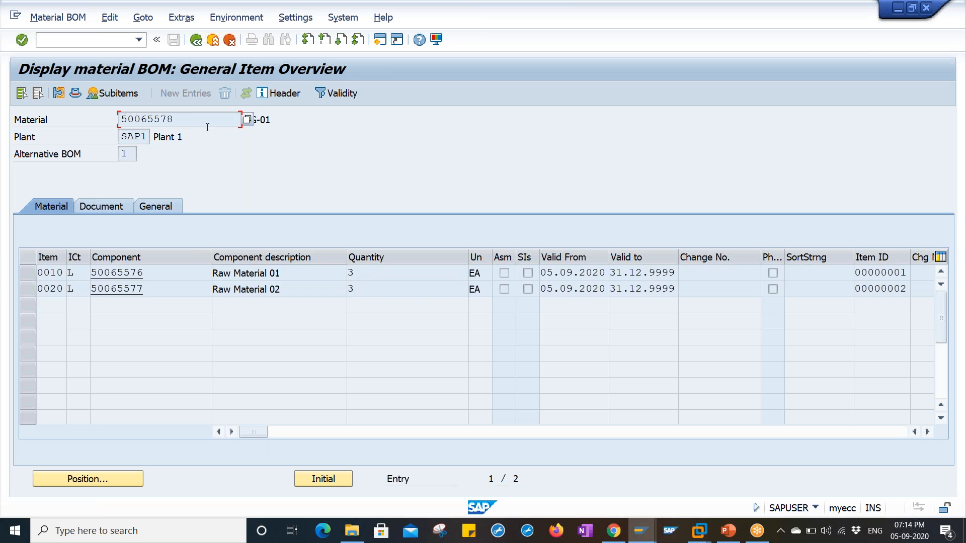
click(640, 537)
click(702, 479)
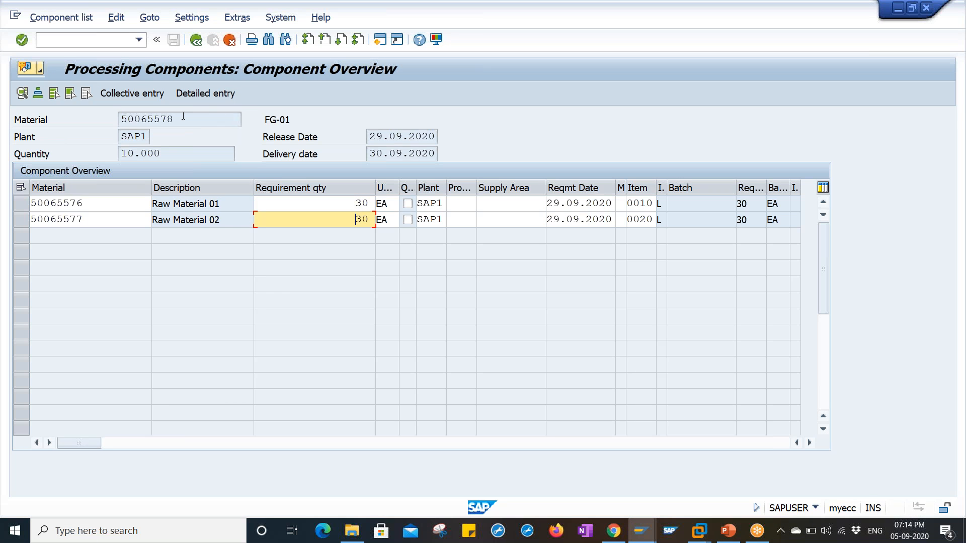
Step: Compare the order quantity with both raw materials' requirement quantities in the component overview, and return to the purchase order
click(175, 156)
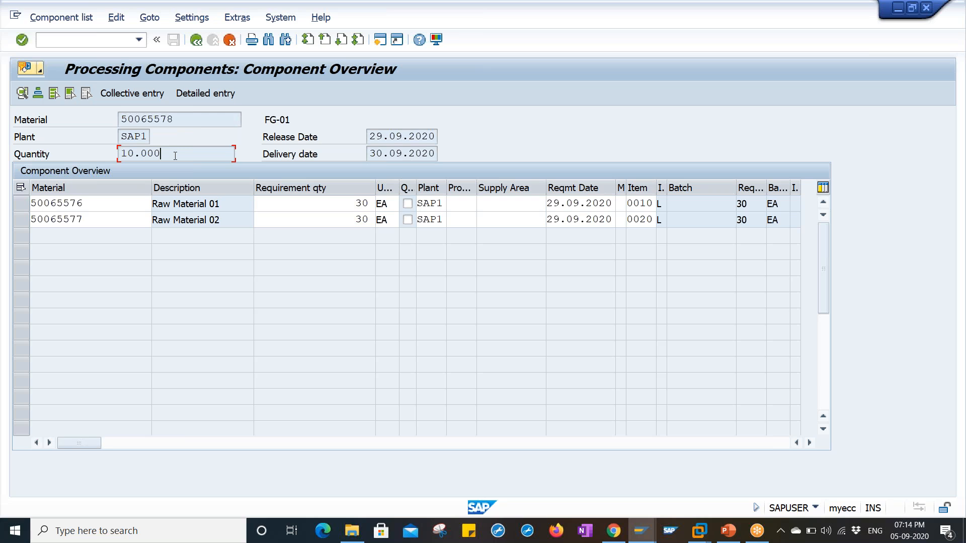
click(330, 204)
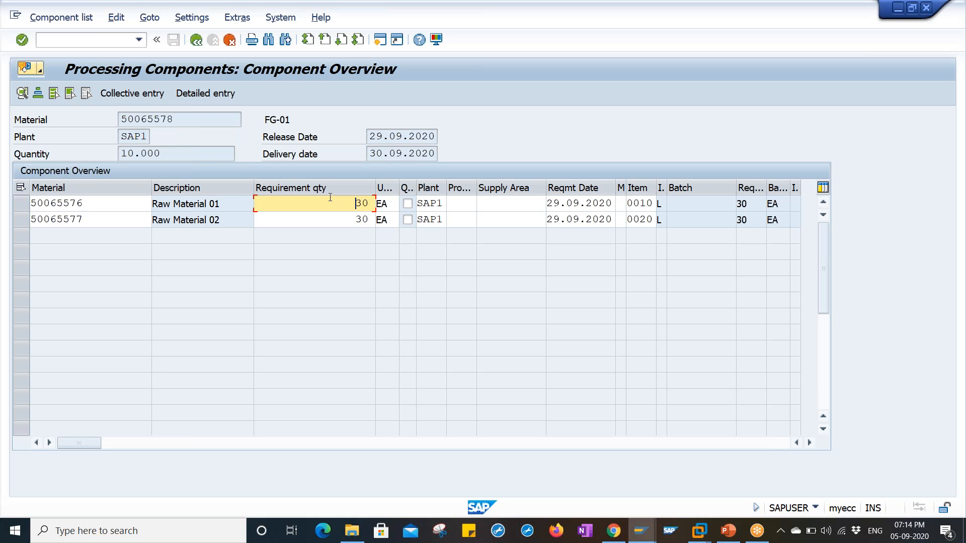
click(188, 153)
click(287, 206)
click(294, 221)
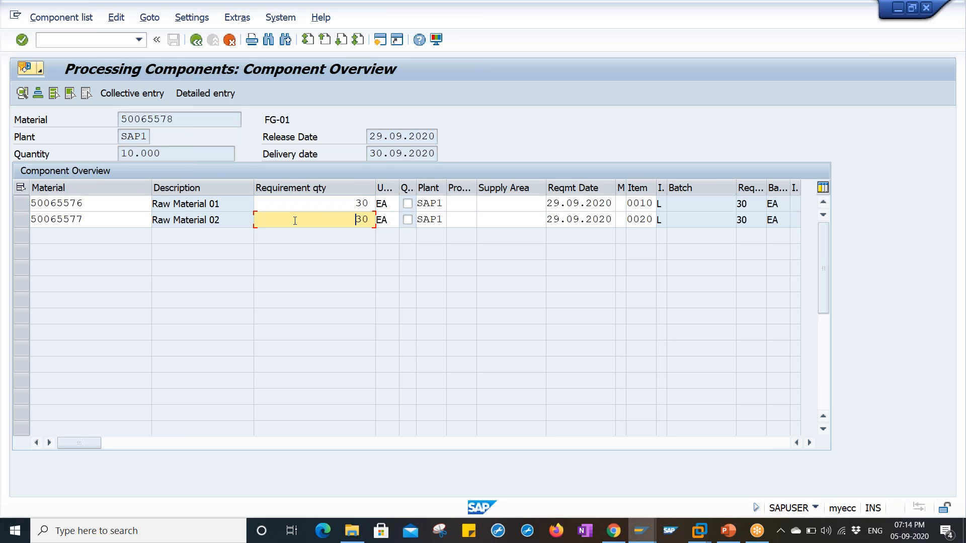
click(196, 39)
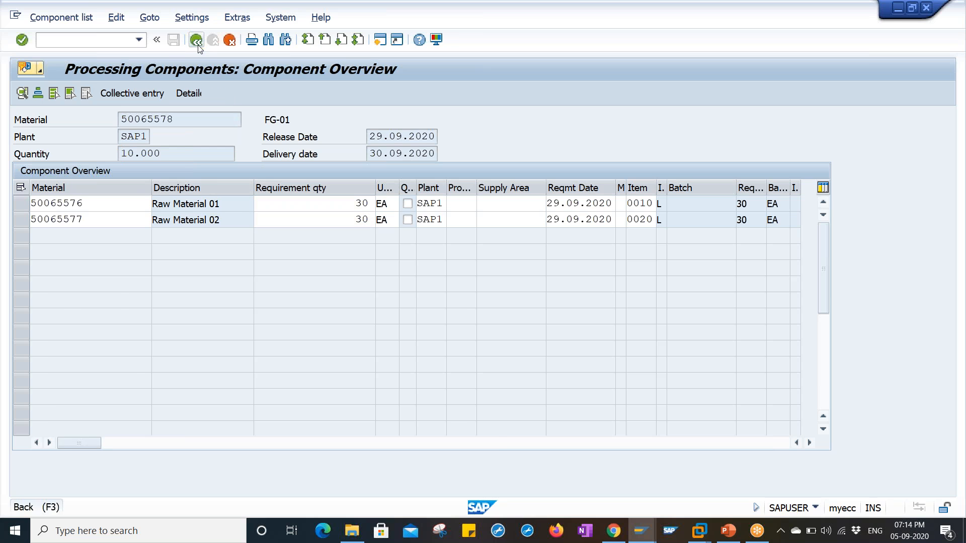
click(649, 474)
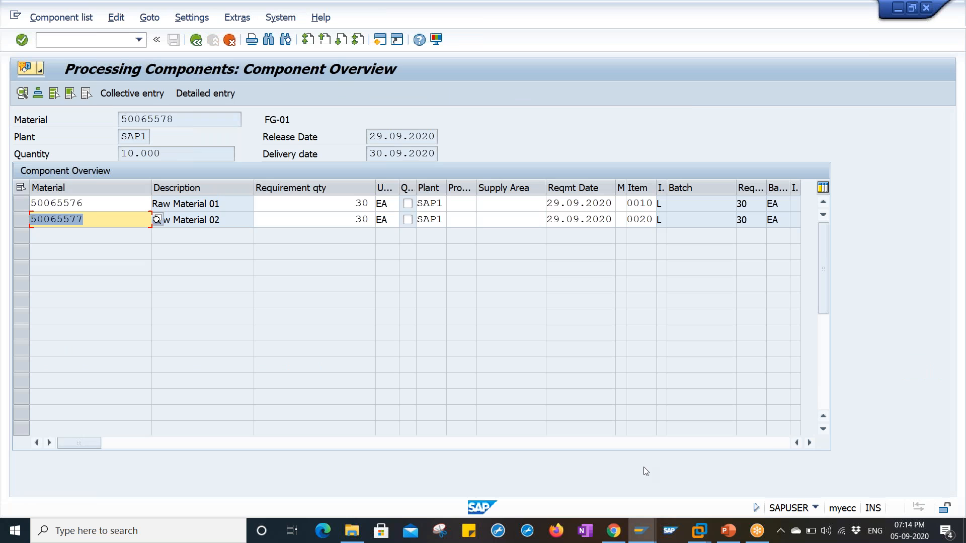
click(201, 40)
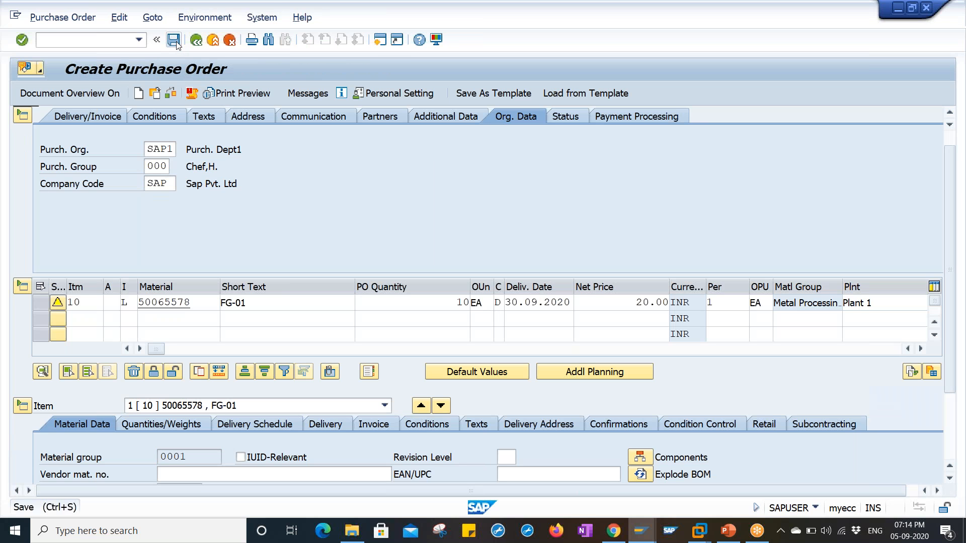
Step: Save the subcontracting purchase order and copy its number from the message details
click(173, 41)
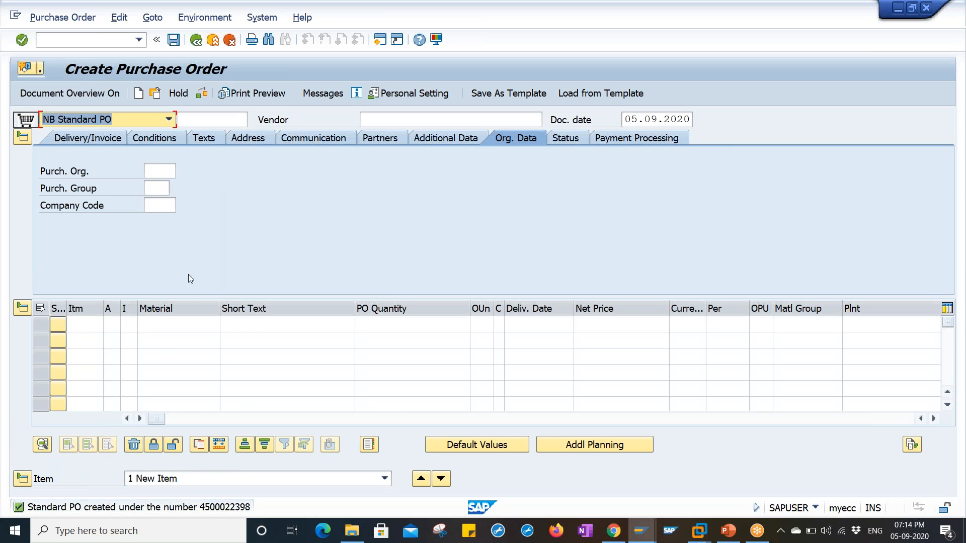
click(208, 510)
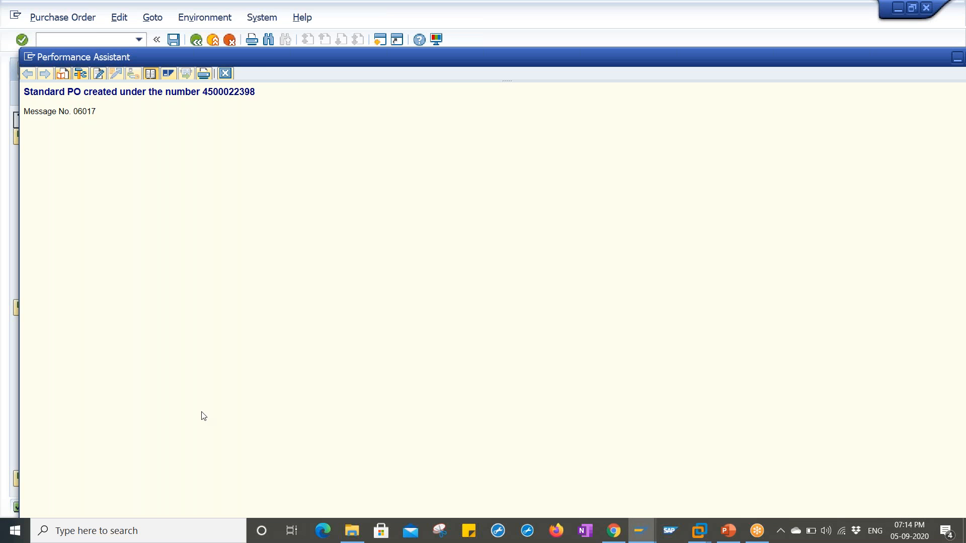
double_click(228, 94)
key(ctrl+c)
click(225, 74)
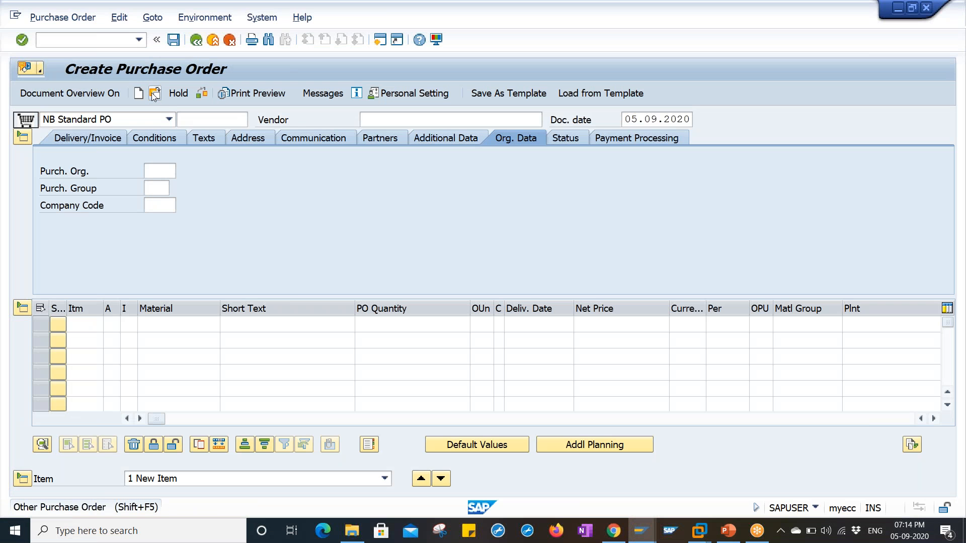
Step: Display the saved purchase order using its copied number and check the order number in the header
click(155, 93)
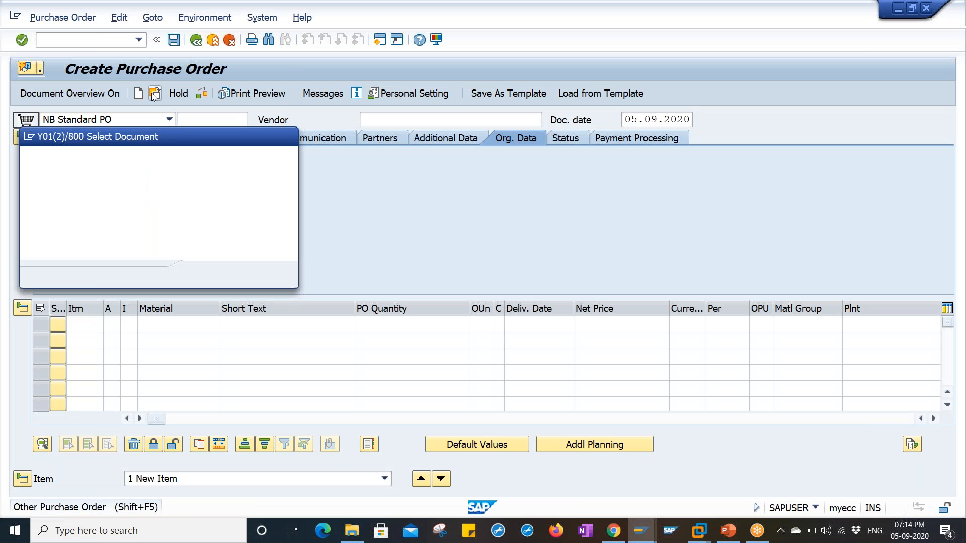
key(ctrl+v)
key(Return)
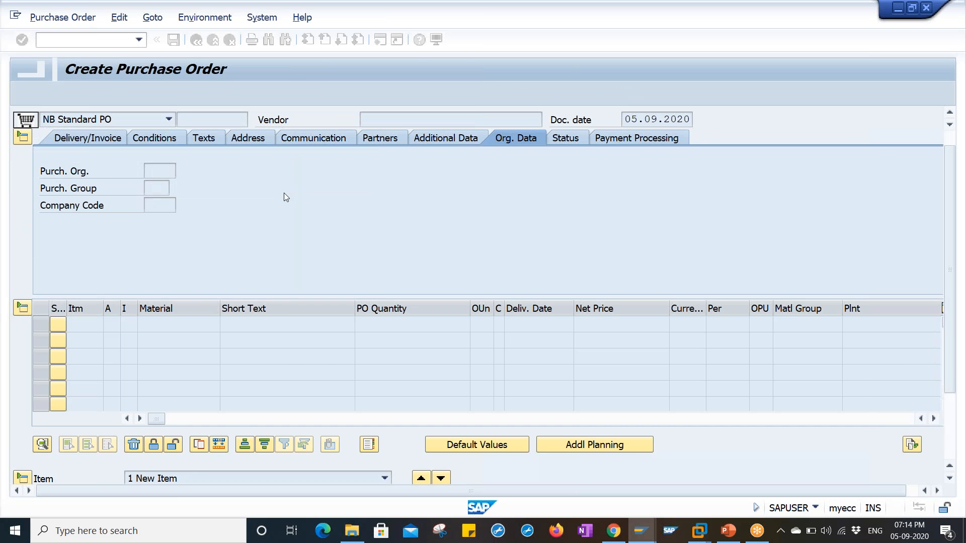
scroll(375, 252, up, 2)
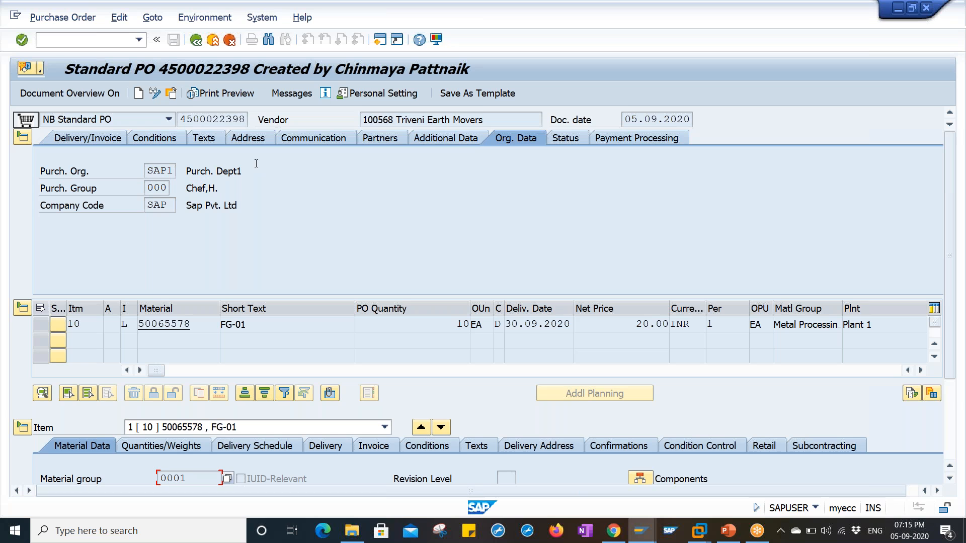
drag(180, 119, 242, 119)
click(246, 119)
Step: Open transaction MB1B in a new session and set movement type 541 and storage location 1000 as item defaults
click(107, 40)
text(/OMB1B)
key(Return)
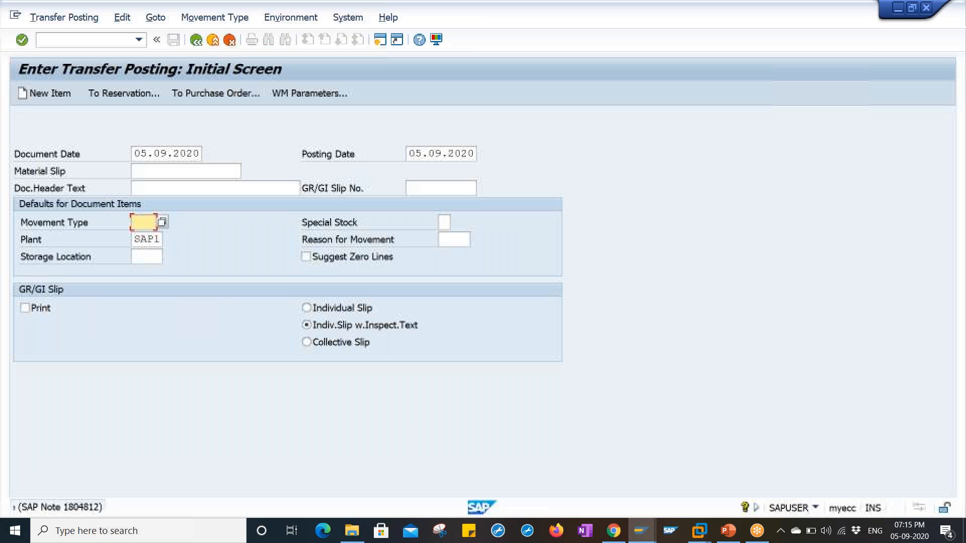
text(541)
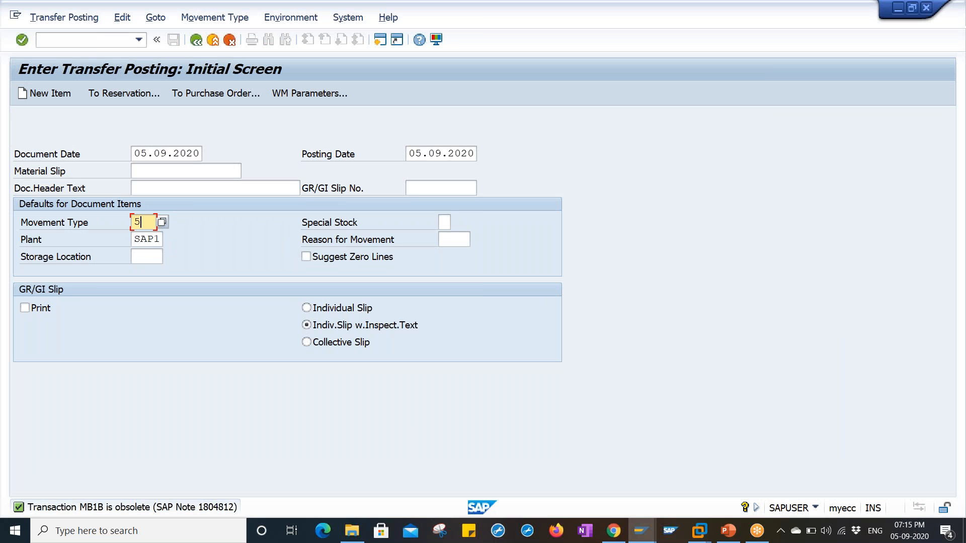
key(Tab)
key(Tab)
key(Tab)
key(Tab)
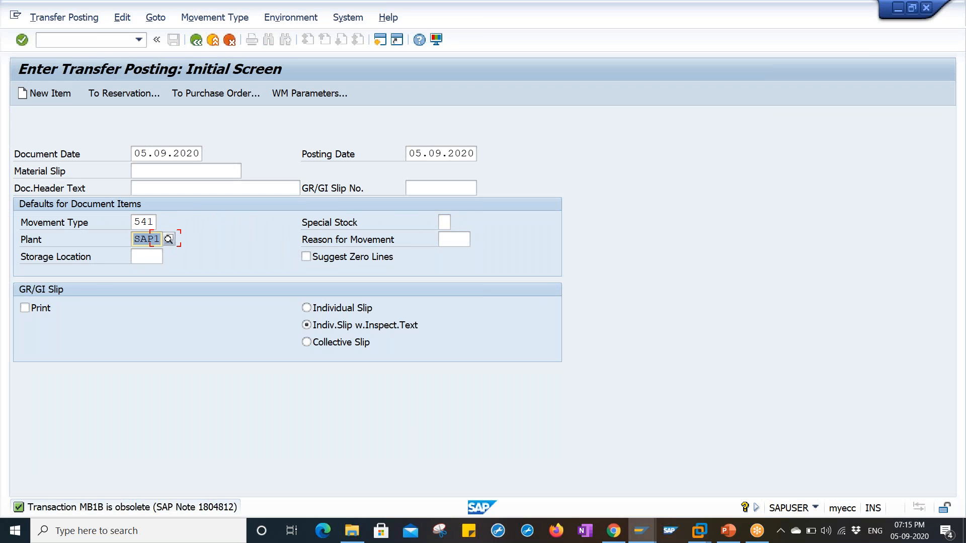
text(1000)
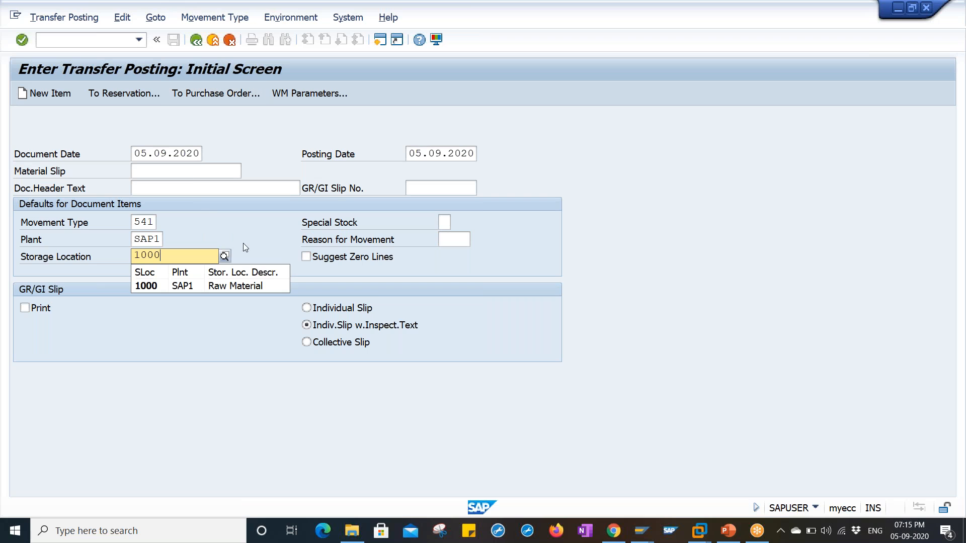
key(Return)
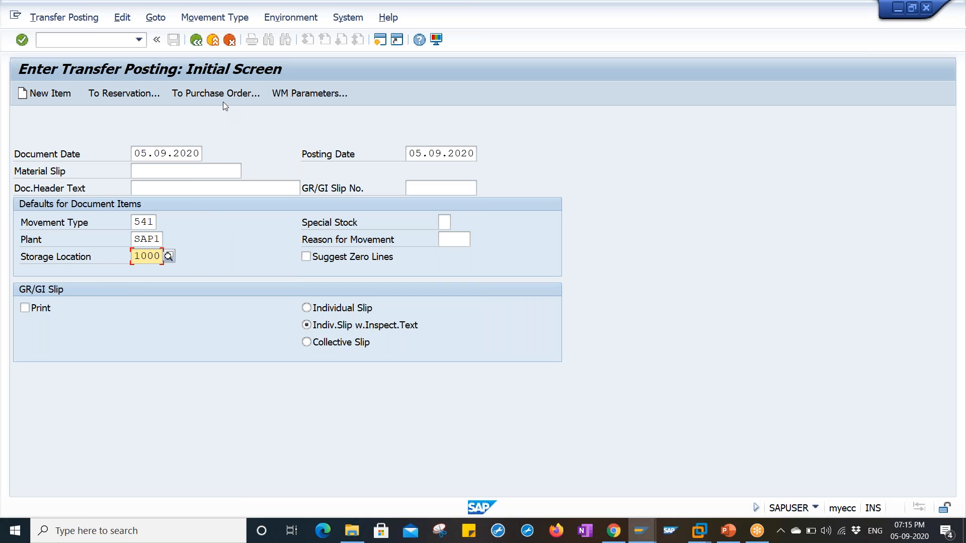
Step: Reference the copied purchase order in the transfer posting and adopt both raw material items with their details
click(222, 97)
key(ctrl+v)
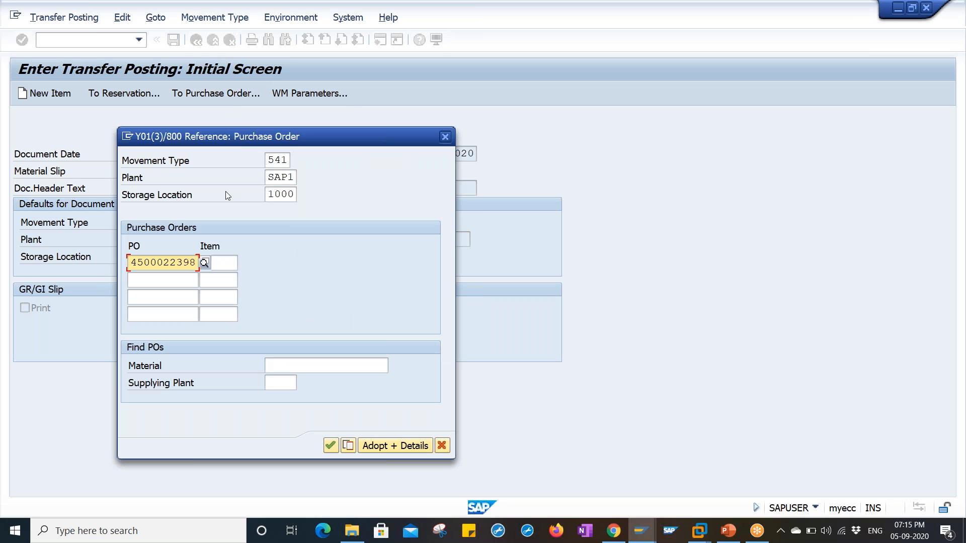
click(377, 447)
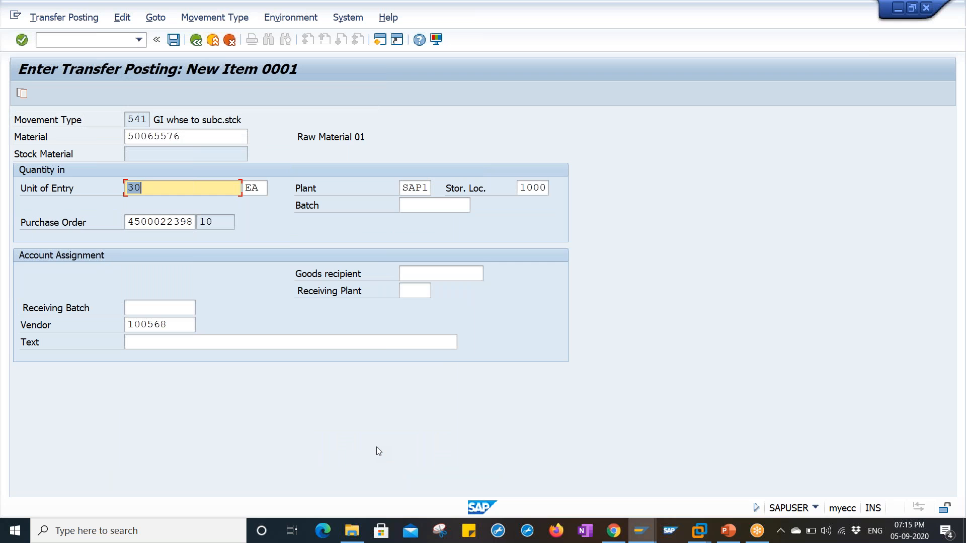
click(234, 141)
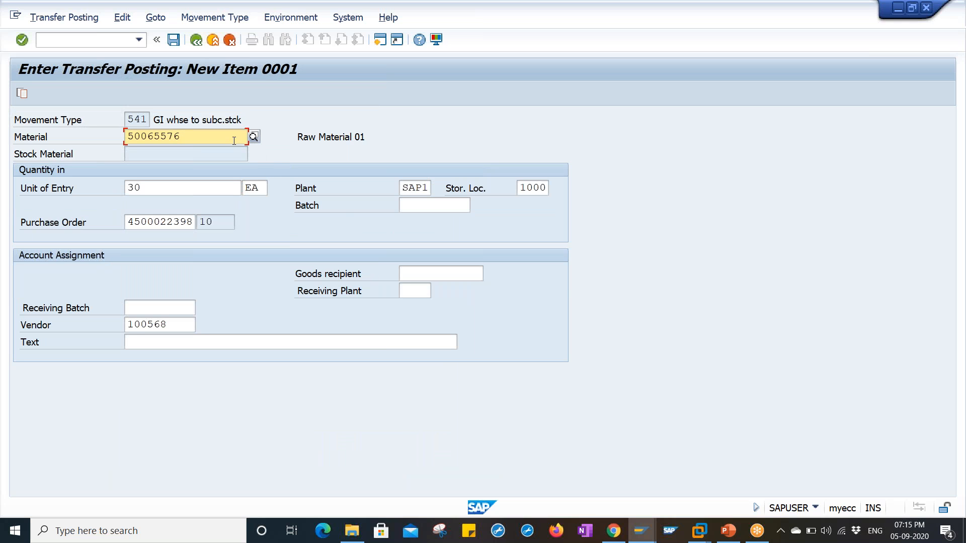
key(Return)
key(Return)
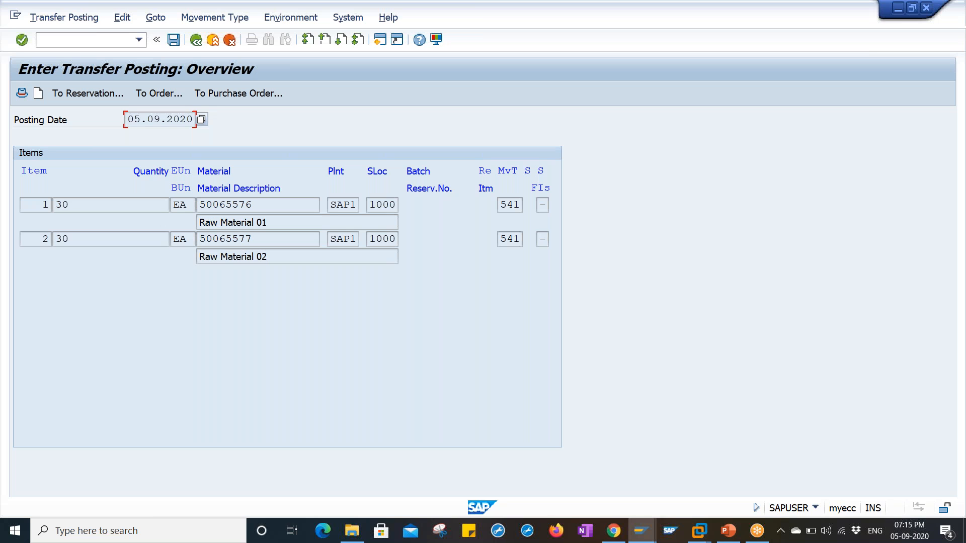
Step: Post the transfer posting and check the document number in the message details
click(174, 40)
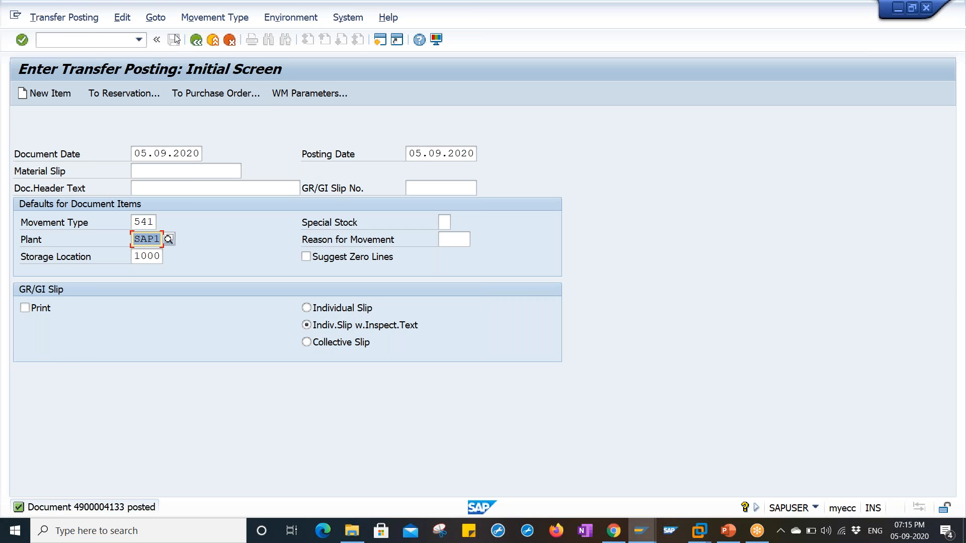
click(100, 510)
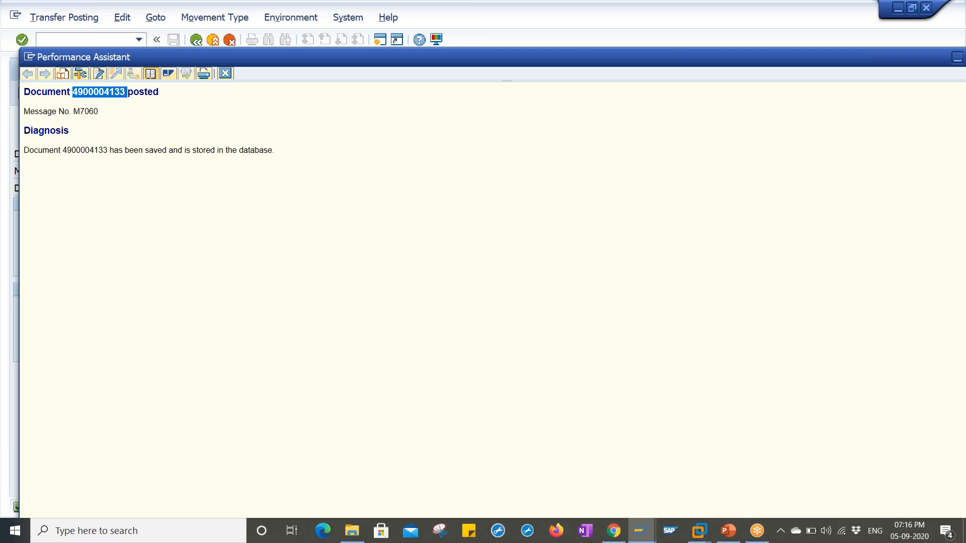
click(166, 104)
click(225, 74)
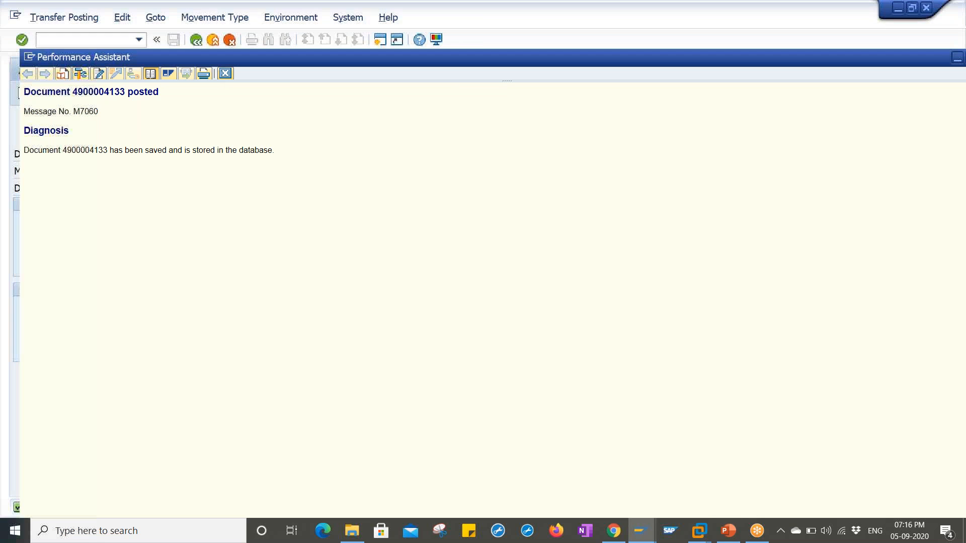
Step: Display the posted material document for year 2020 and check whether it has accounting documents
click(65, 17)
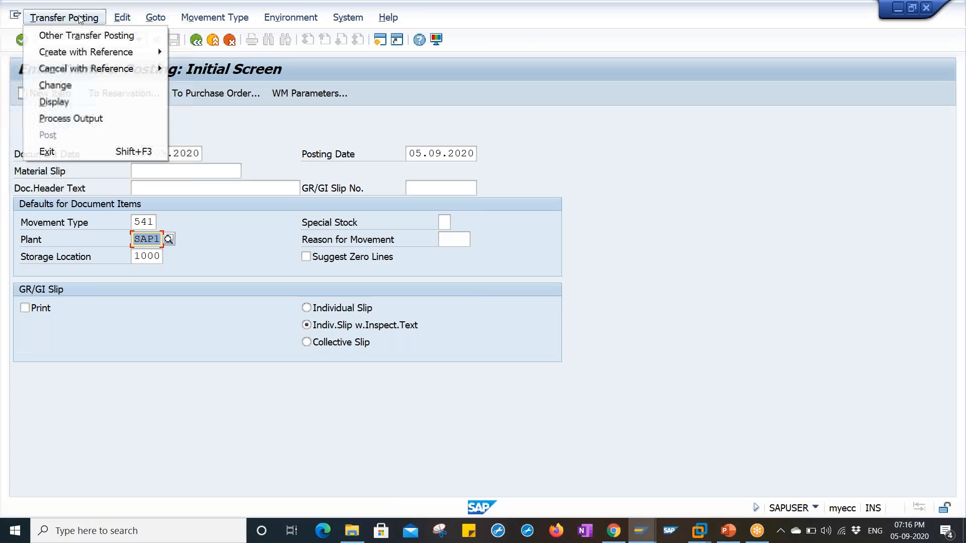
click(71, 102)
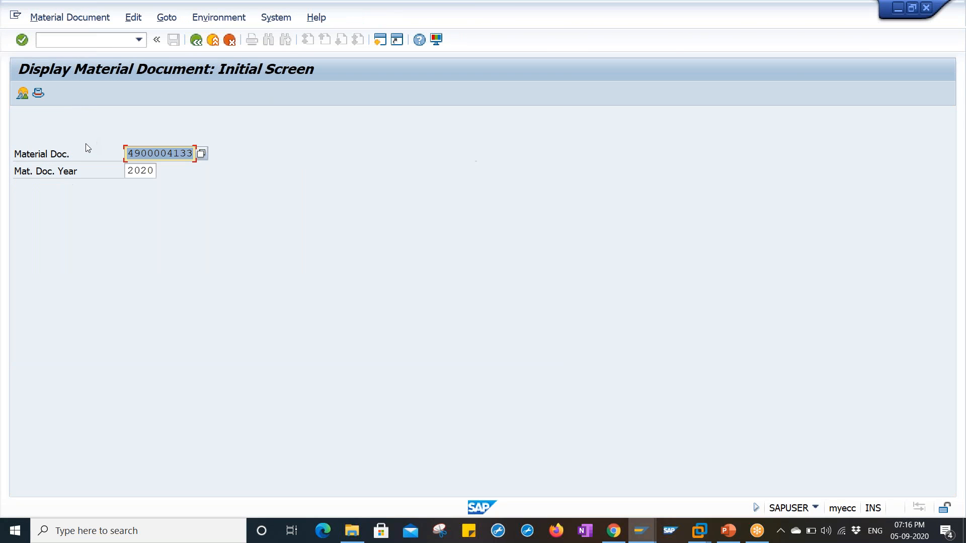
click(157, 156)
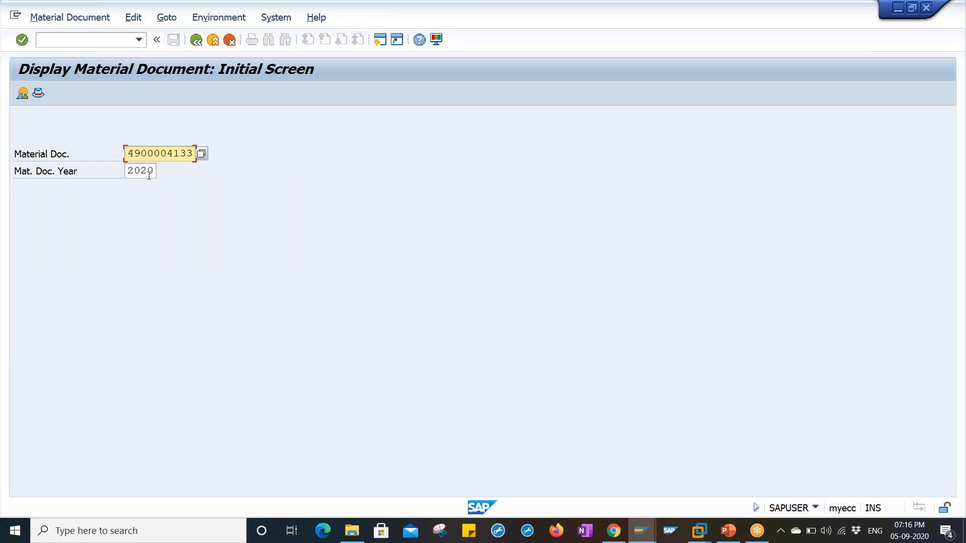
click(148, 174)
key(Return)
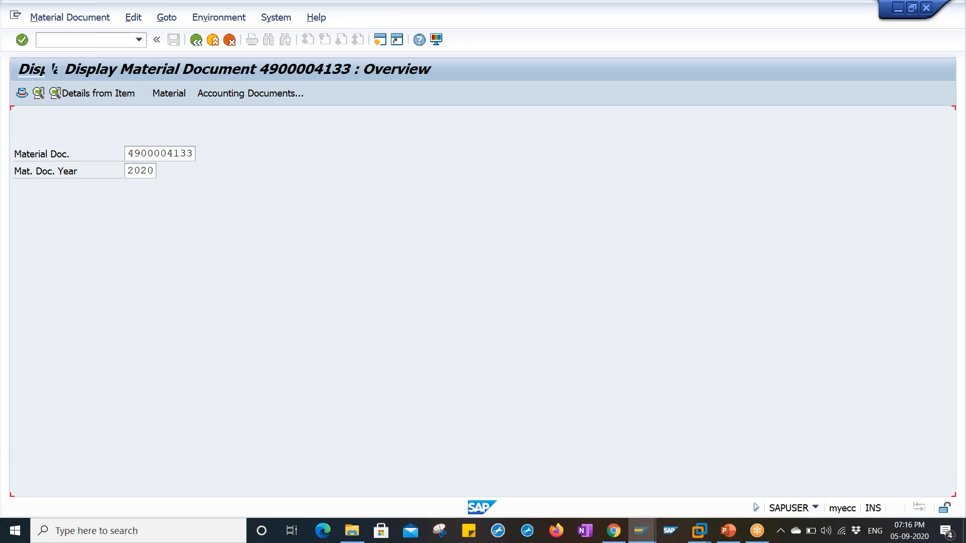
click(243, 92)
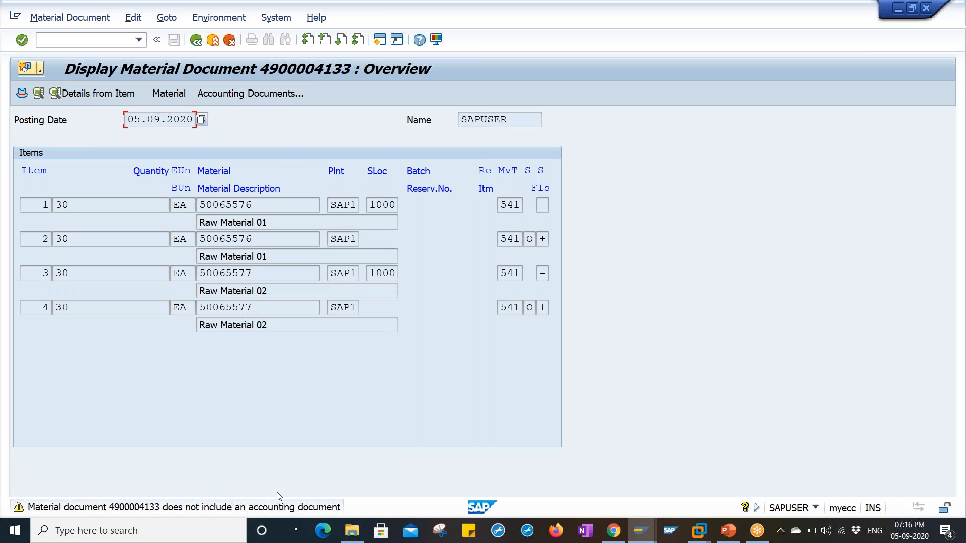
Step: Examine the material document's item lines for both raw materials
click(279, 205)
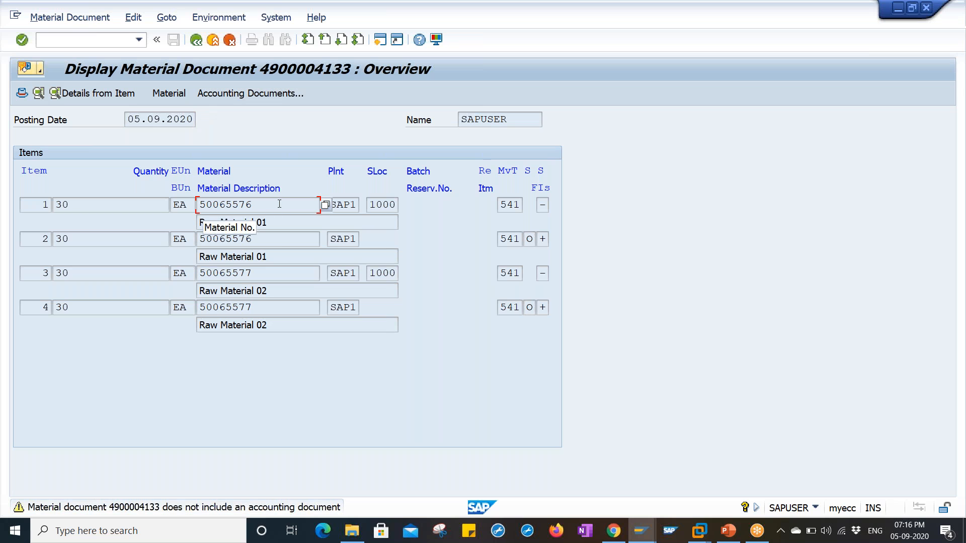
click(252, 238)
click(279, 273)
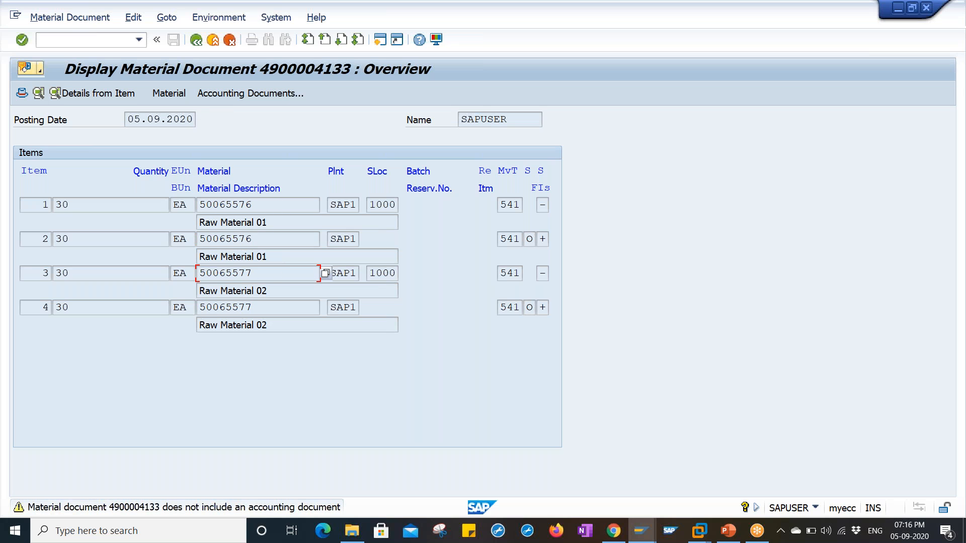
click(276, 306)
click(279, 258)
click(277, 204)
click(278, 240)
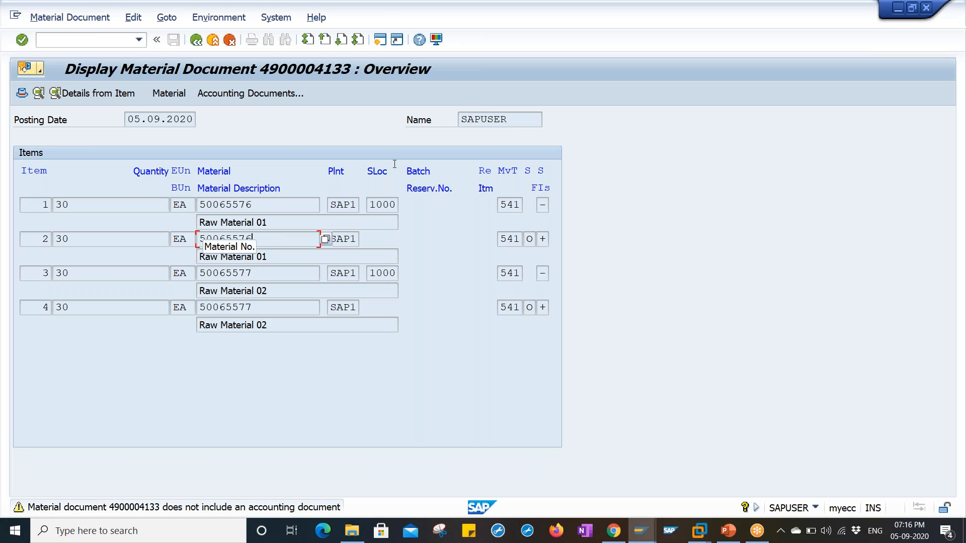
key(alt+Tab)
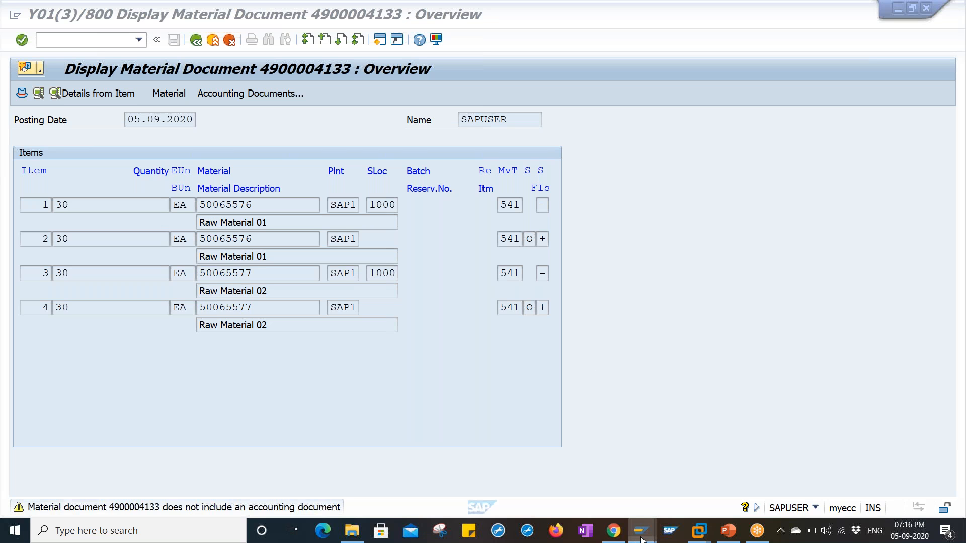
mouse_move(641, 537)
click(769, 494)
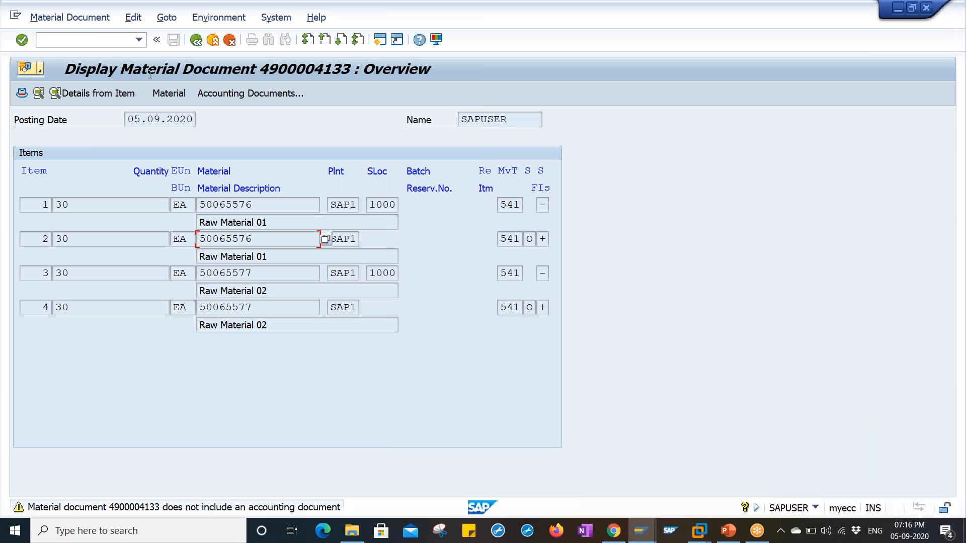
Step: Run the MMBE stock overview for material 50065577 in plant SAP1, storage location 1000, and check the stock provided to vendor
click(93, 45)
text(/NMMBE)
key(Return)
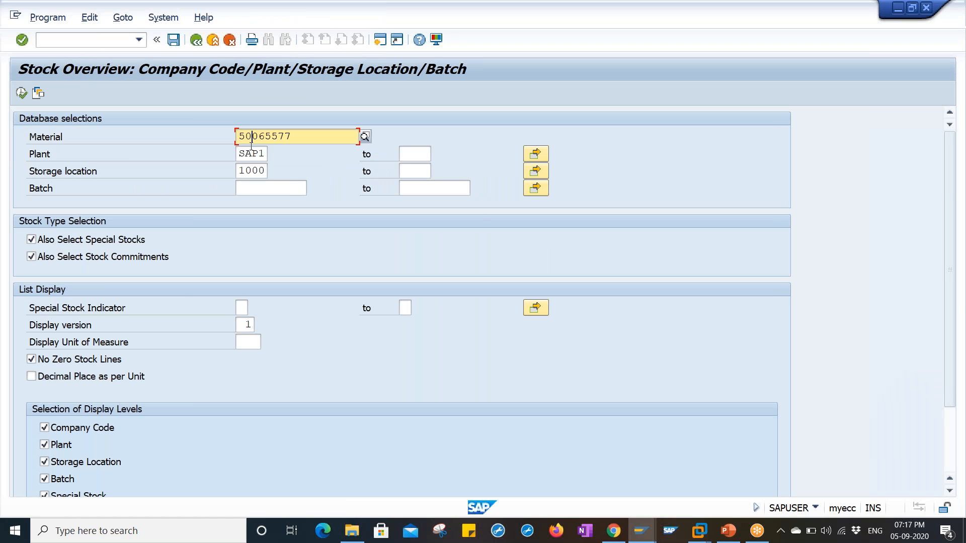
click(253, 154)
click(254, 171)
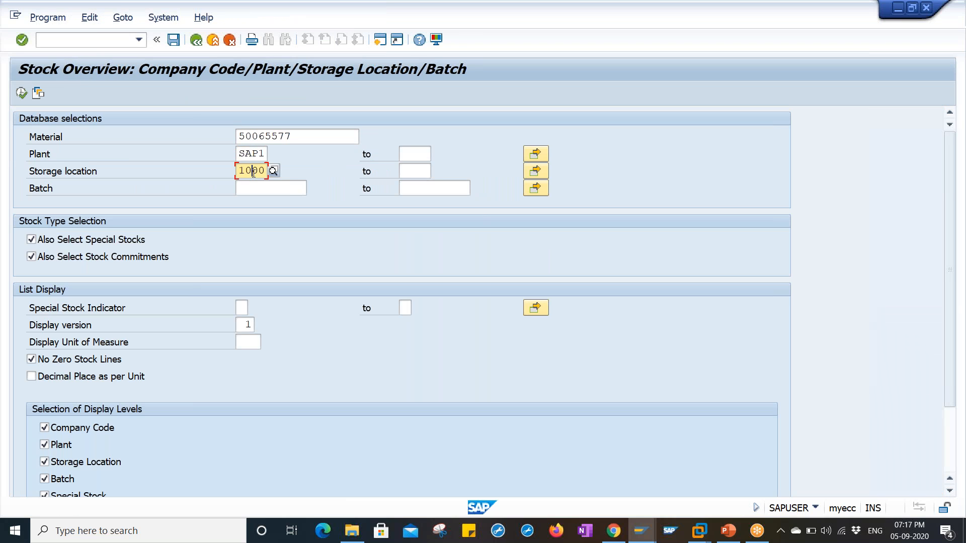
click(308, 136)
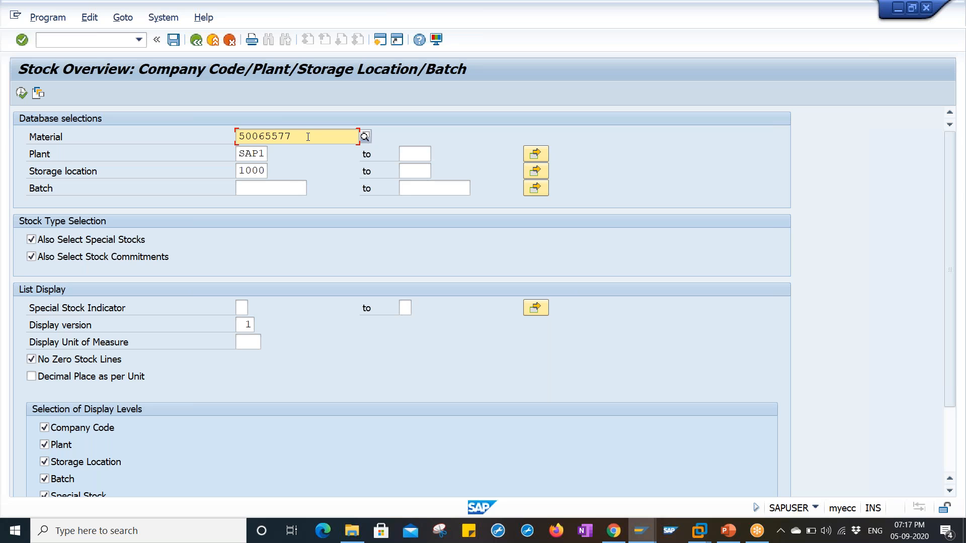
click(262, 152)
click(260, 170)
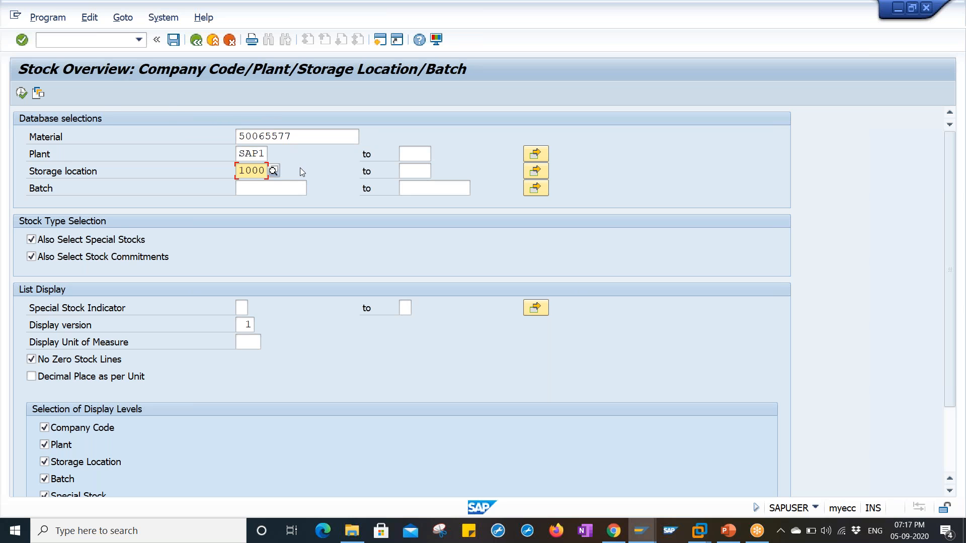
click(25, 95)
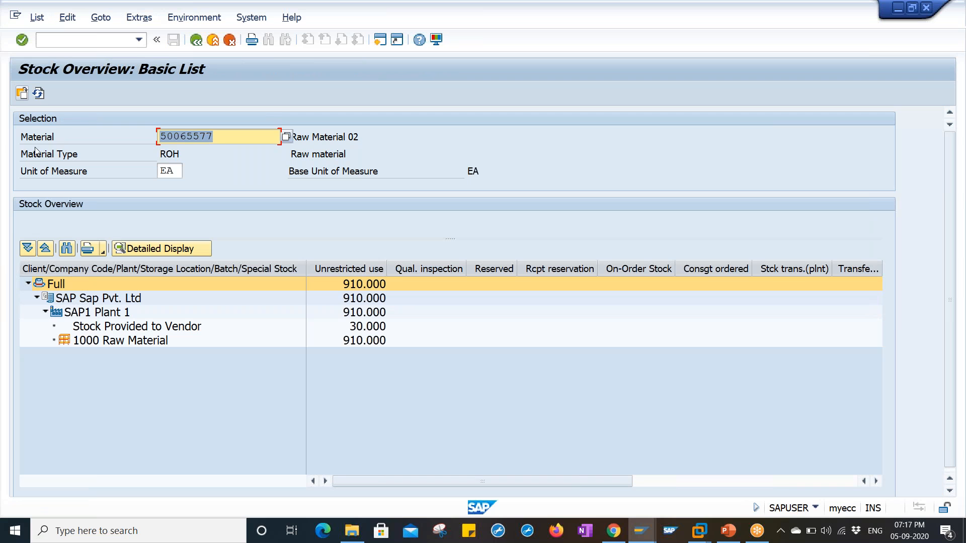
click(62, 327)
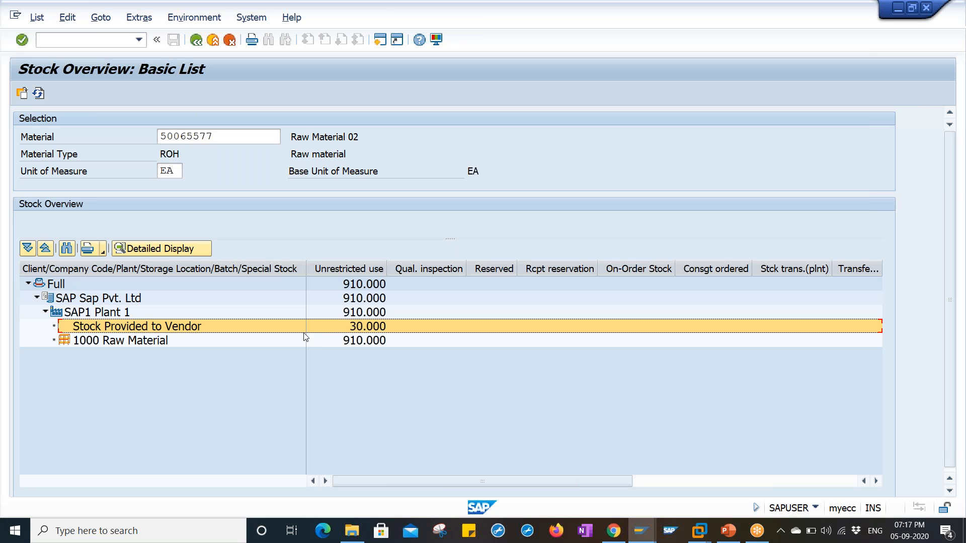
click(242, 136)
Step: Display the stock overview for material 50065576 and check its stock provided to vendor
click(196, 40)
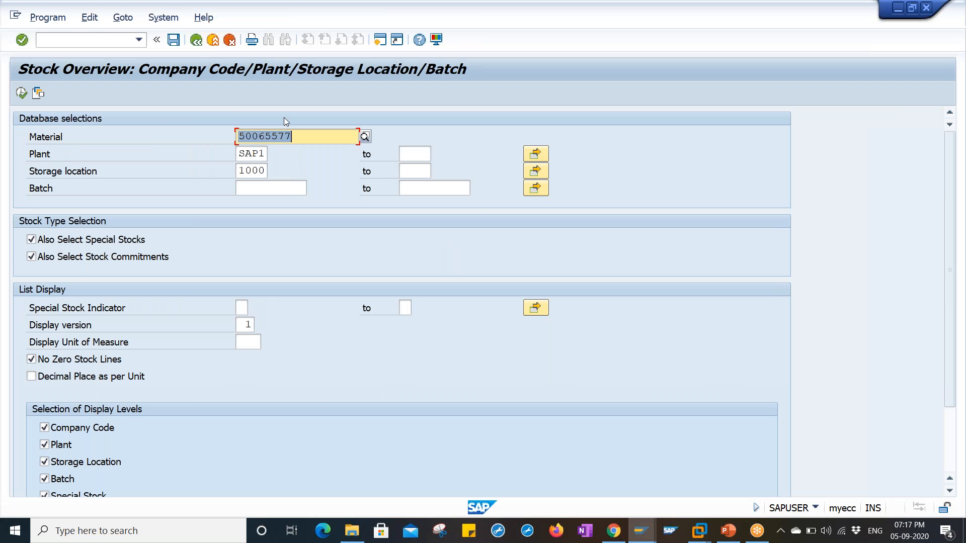
key(BackSpace)
text(6)
key(Return)
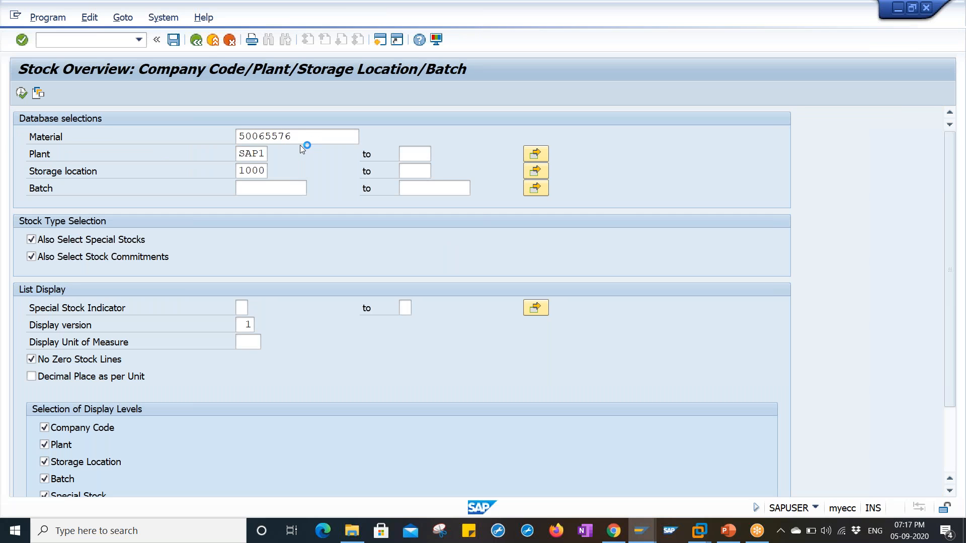
click(16, 18)
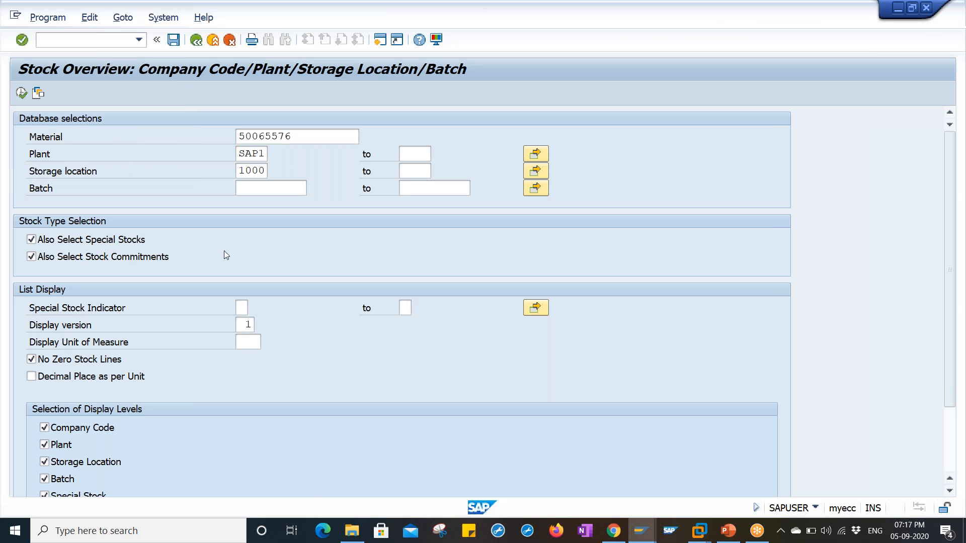
click(73, 327)
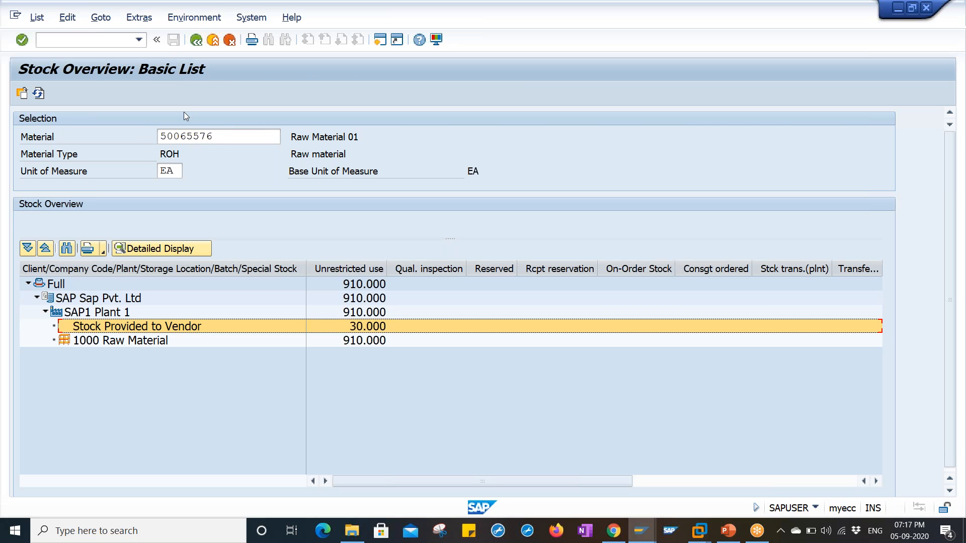
Step: Display the stock overview for finished product 50065578 and check its unrestricted-use stock
click(196, 40)
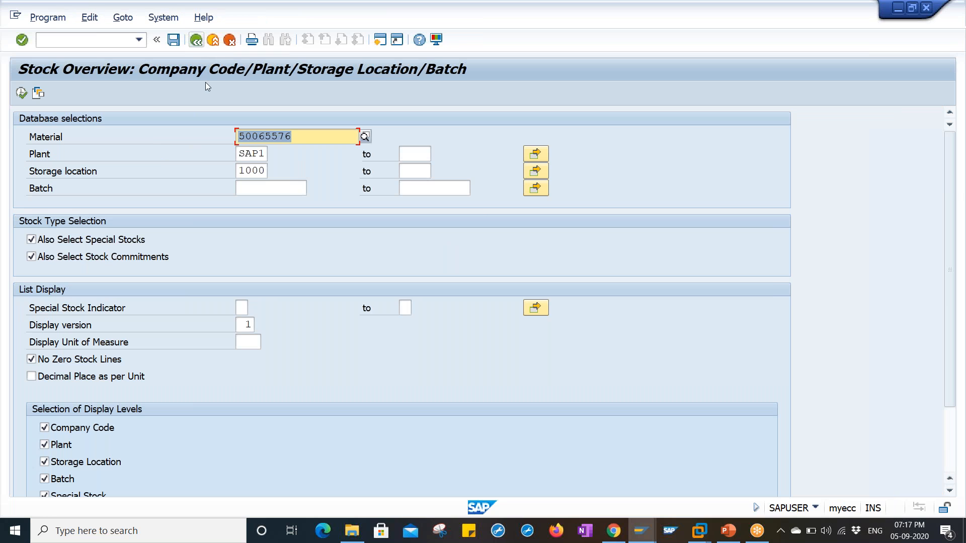
click(303, 141)
key(BackSpace)
text(8)
key(Return)
click(20, 94)
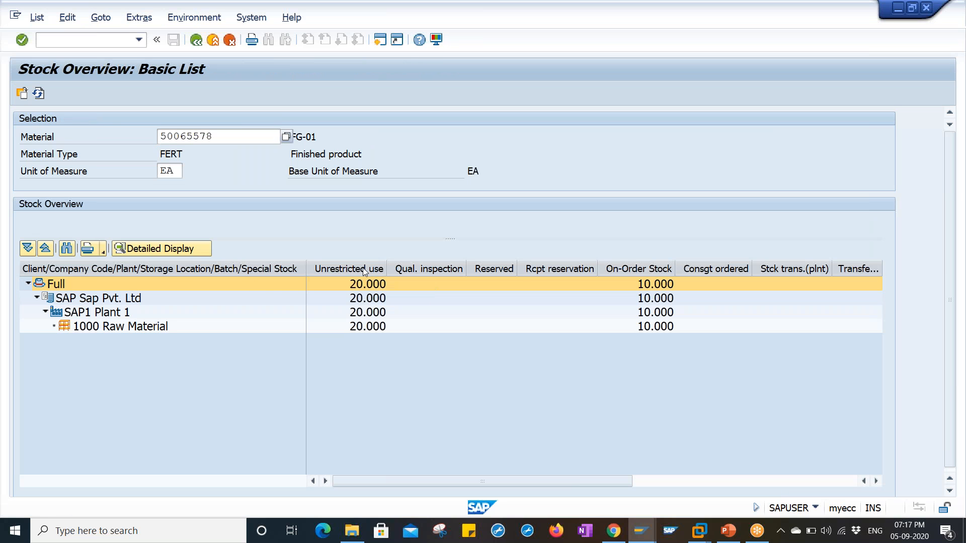
click(365, 270)
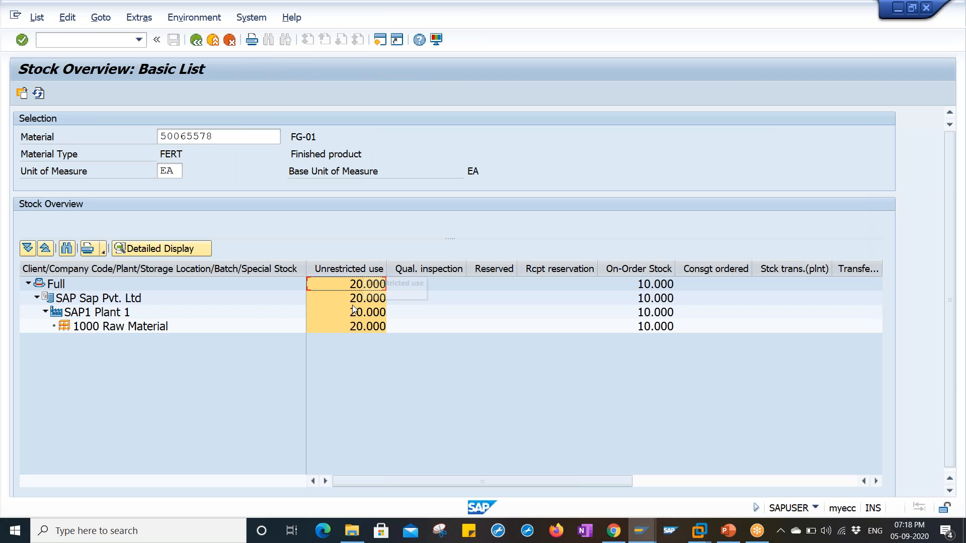
Step: Leave the stock list and start the MIGO goods receipt transaction in the stock overview session
click(197, 40)
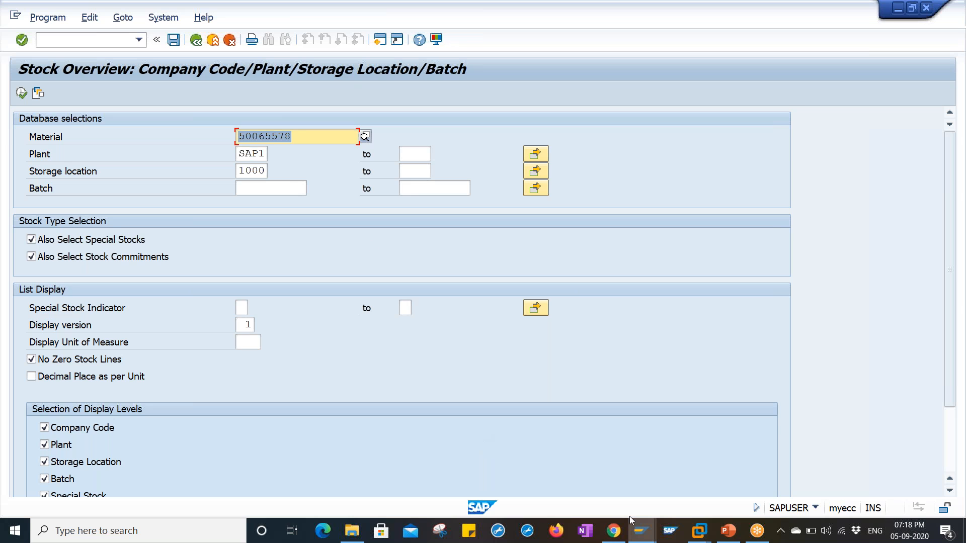
click(643, 534)
mouse_move(710, 494)
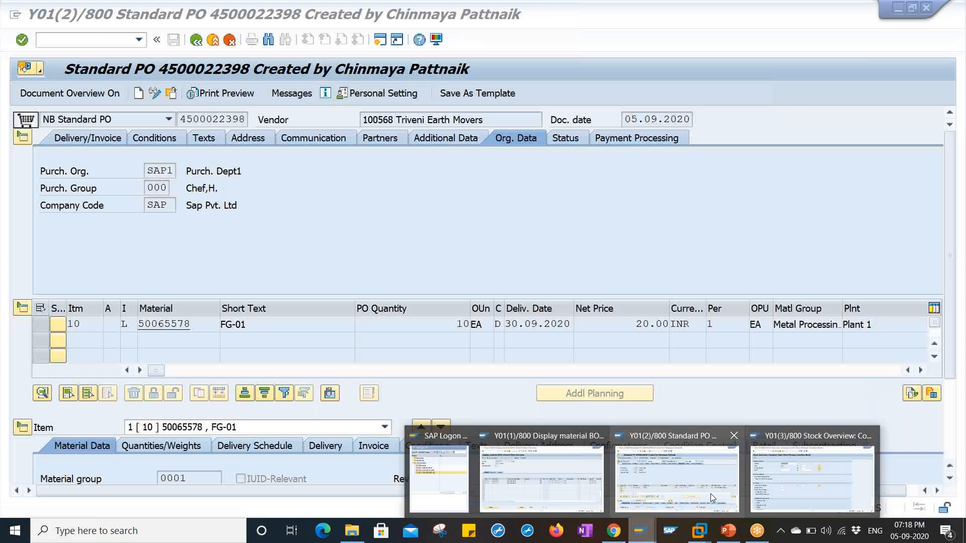
click(826, 485)
text(/NMIGO)
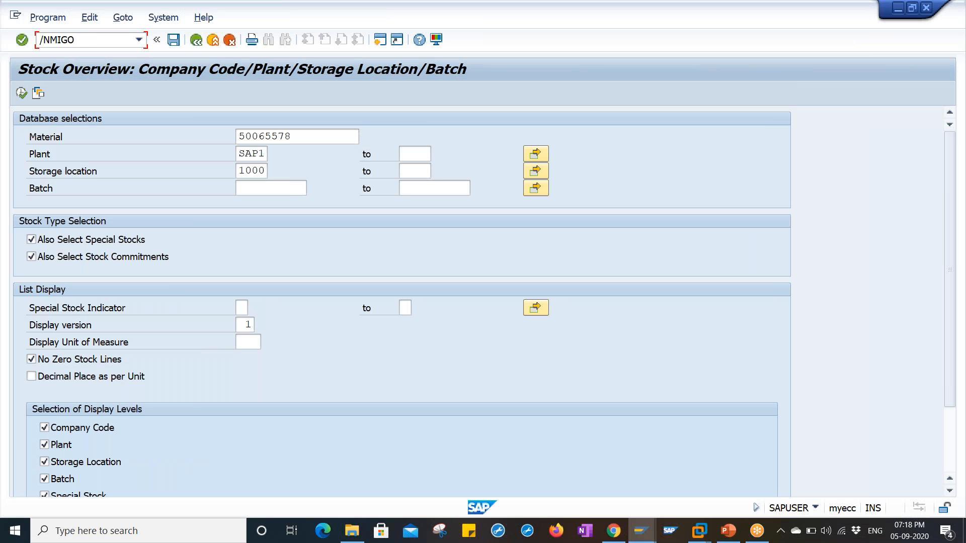
key(Return)
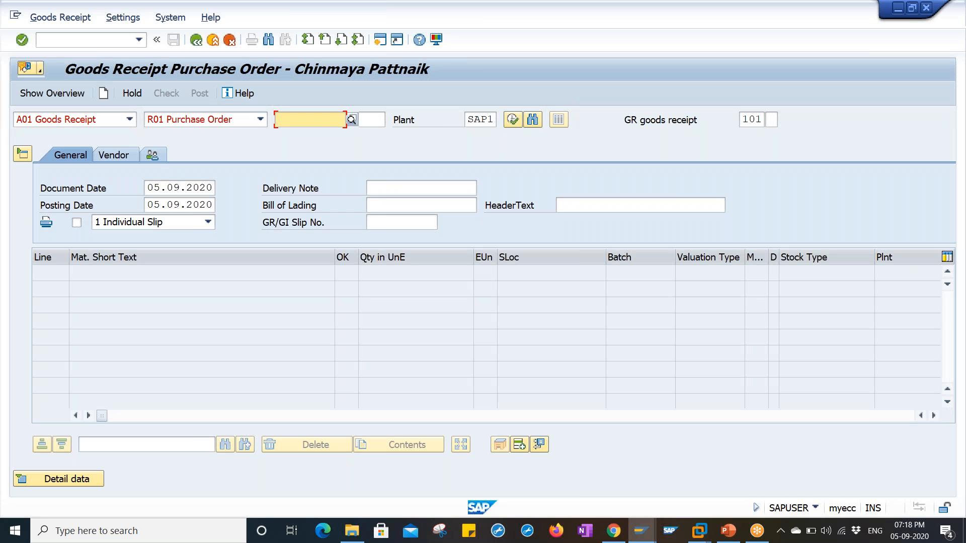
Step: Load the subcontracting purchase order into the goods receipt, using the number copied from the purchase order session
key(ctrl+v)
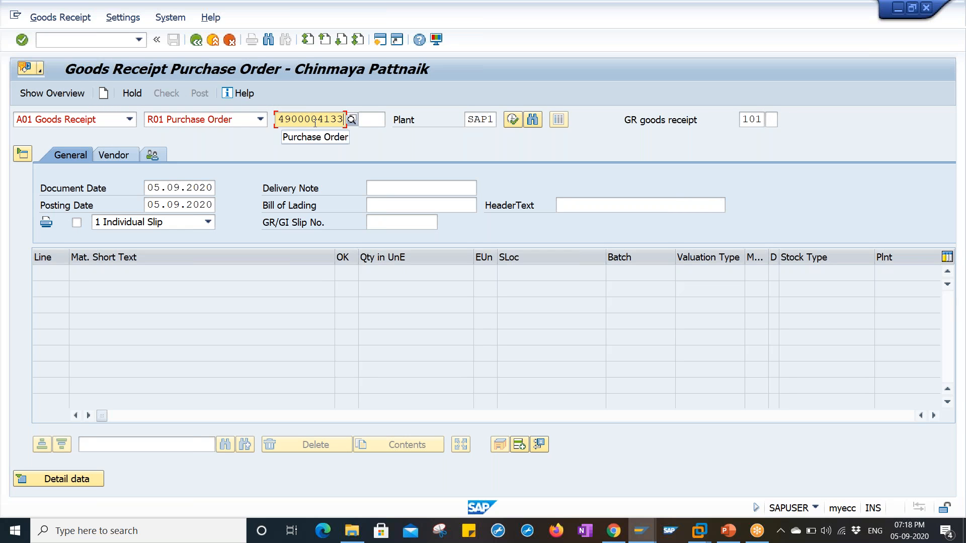
key(Return)
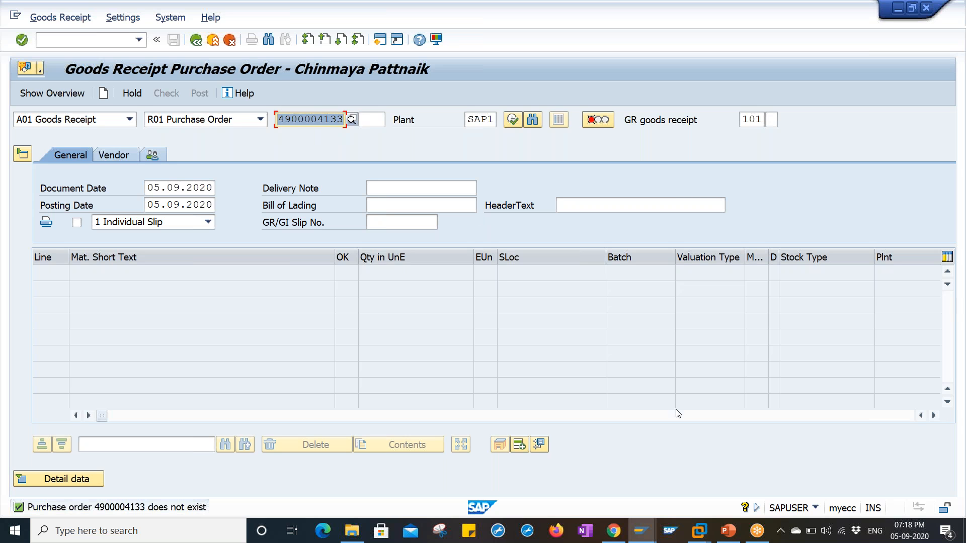
click(641, 531)
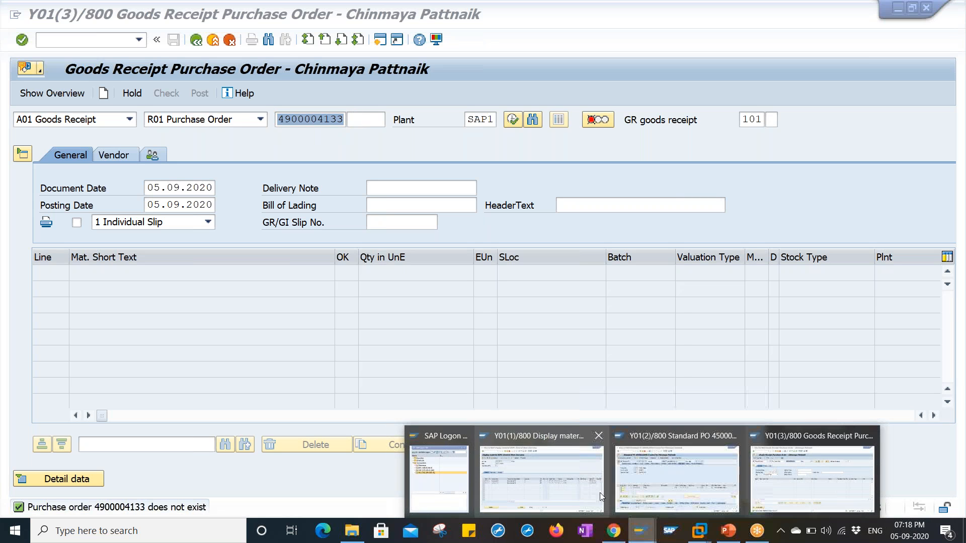
click(675, 485)
drag(230, 119, 288, 120)
key(ctrl+c)
click(288, 120)
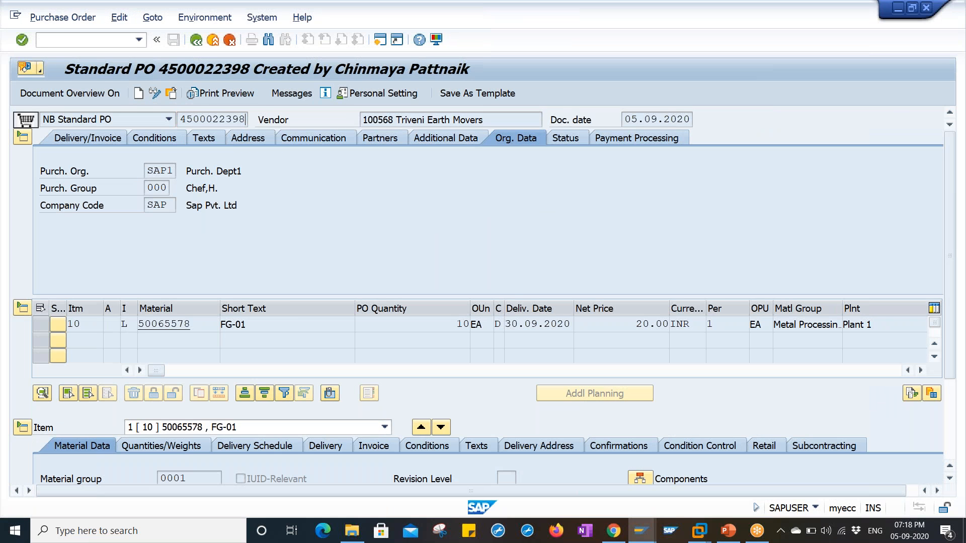
key(alt+Tab)
key(ctrl+v)
key(Return)
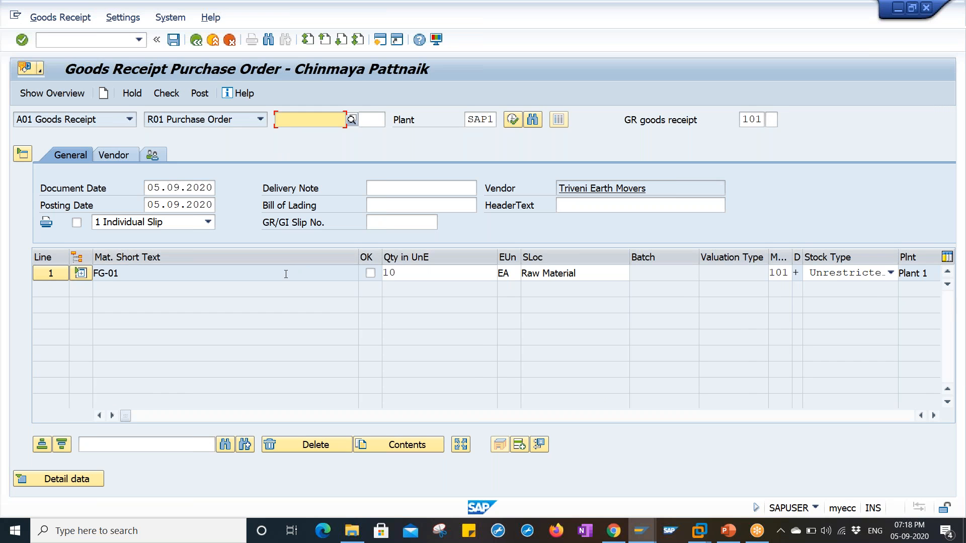
Step: Expand the FG-01 line's subcontracting components and examine Raw Material 01 and Raw Material 02
click(81, 274)
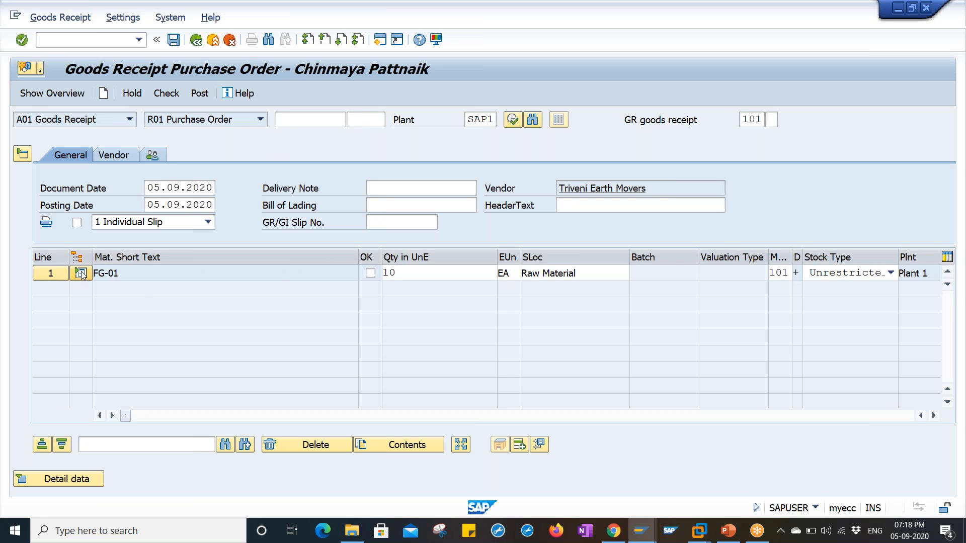
drag(132, 275, 85, 275)
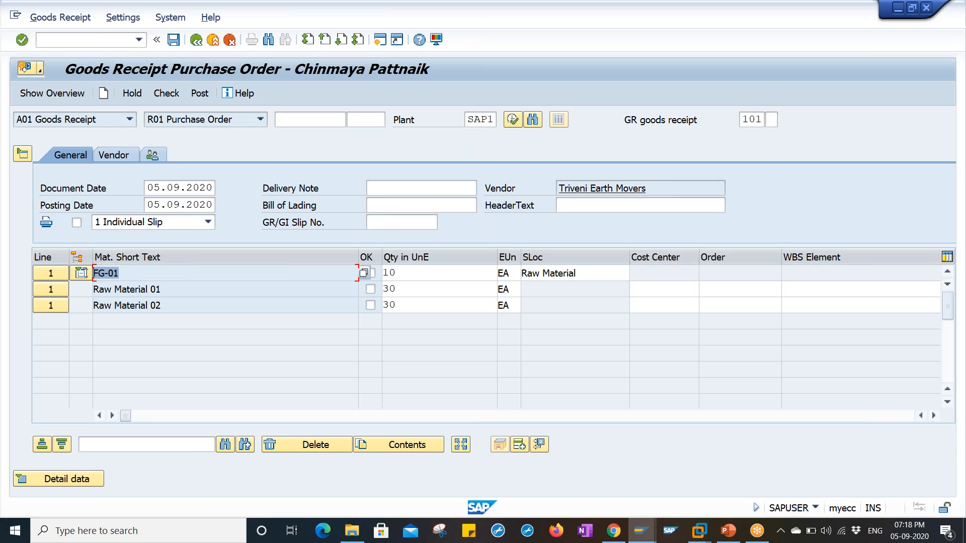
drag(183, 289, 96, 290)
drag(168, 305, 94, 305)
drag(166, 289, 93, 290)
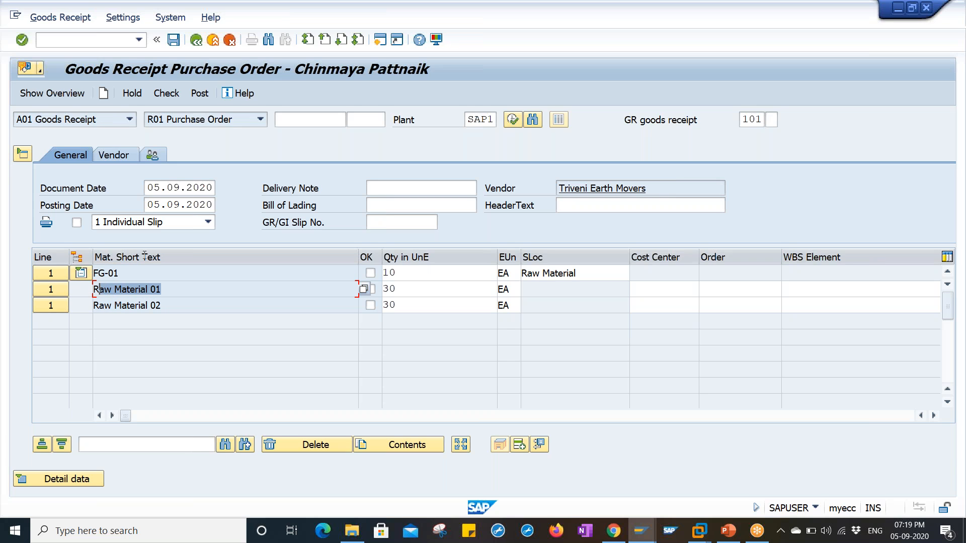
Step: Examine the movement types of the FG-01 line and both raw material component lines in the goods receipt
key(alt+Tab)
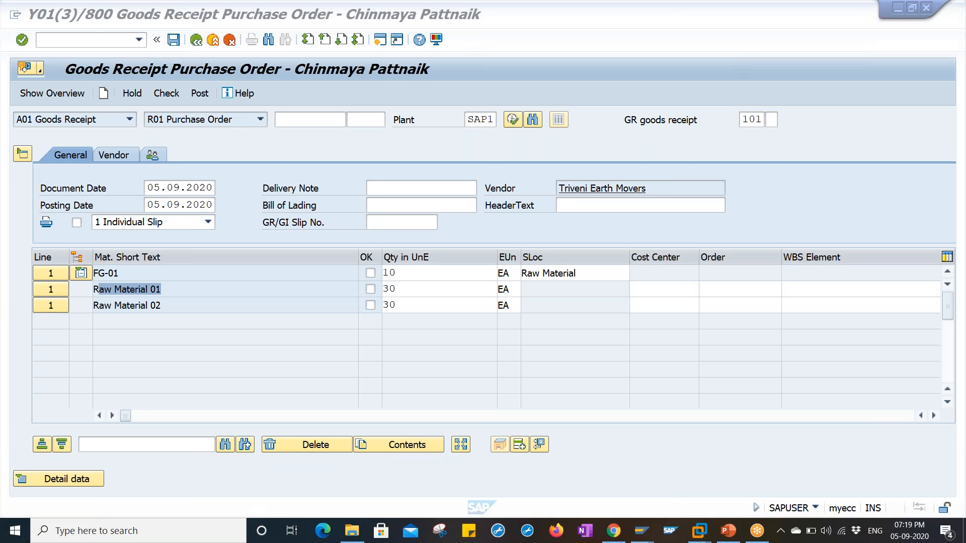
click(934, 415)
click(933, 416)
click(934, 416)
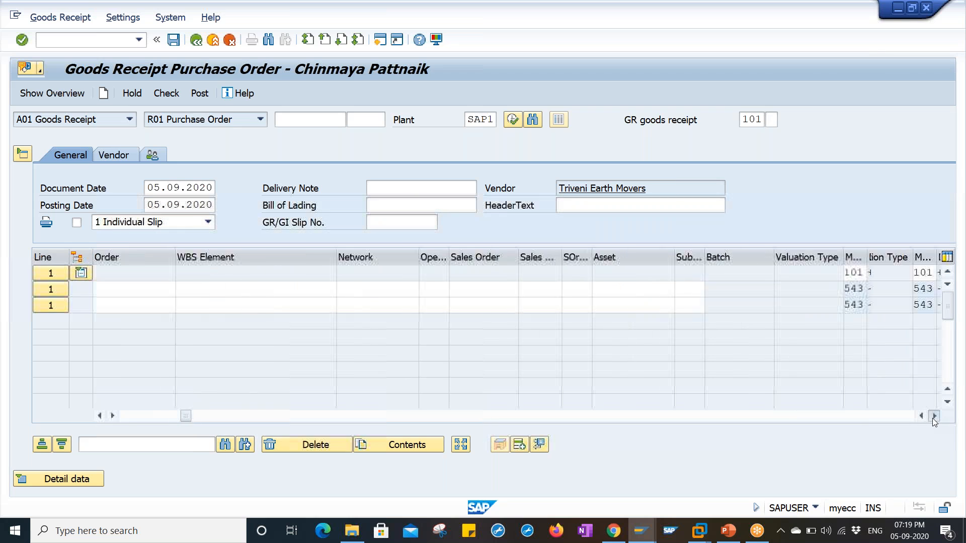
click(934, 415)
click(934, 416)
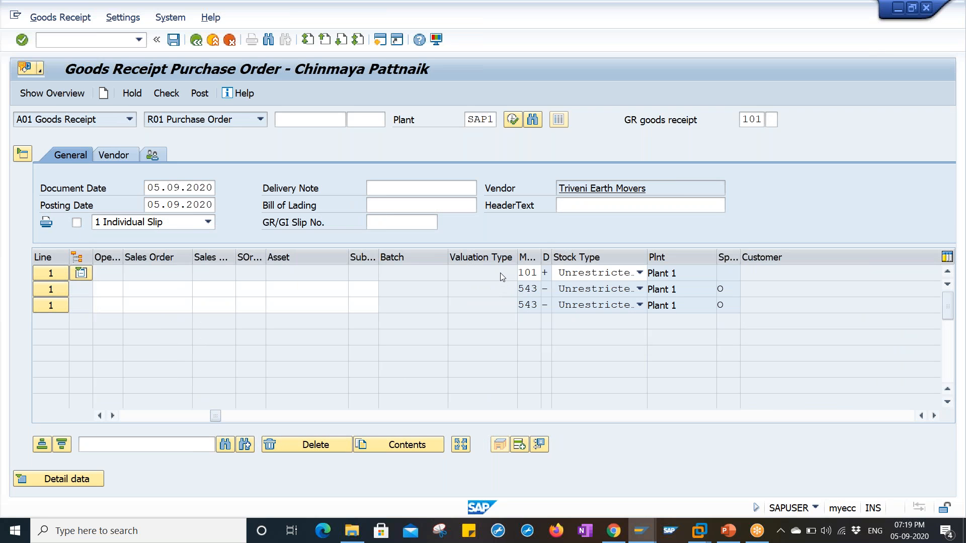
click(525, 272)
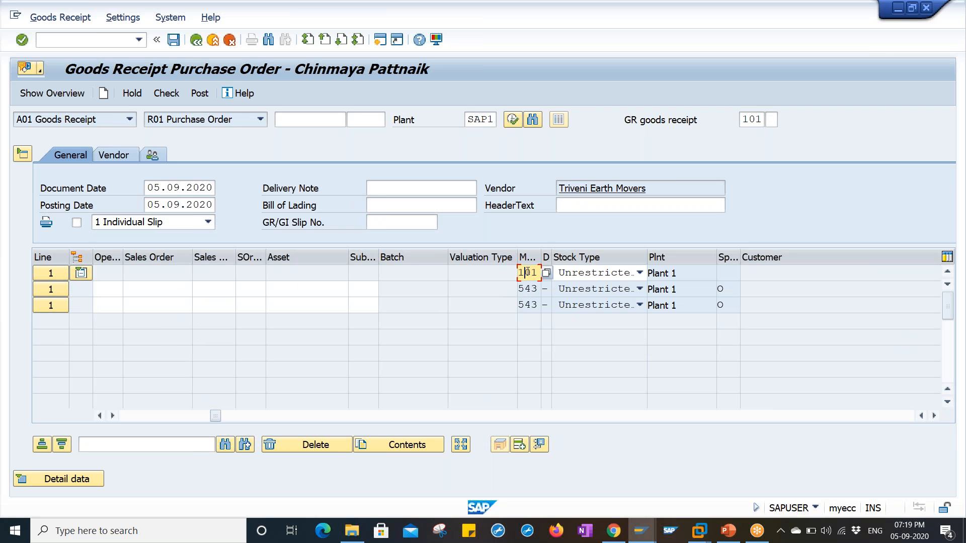
click(526, 289)
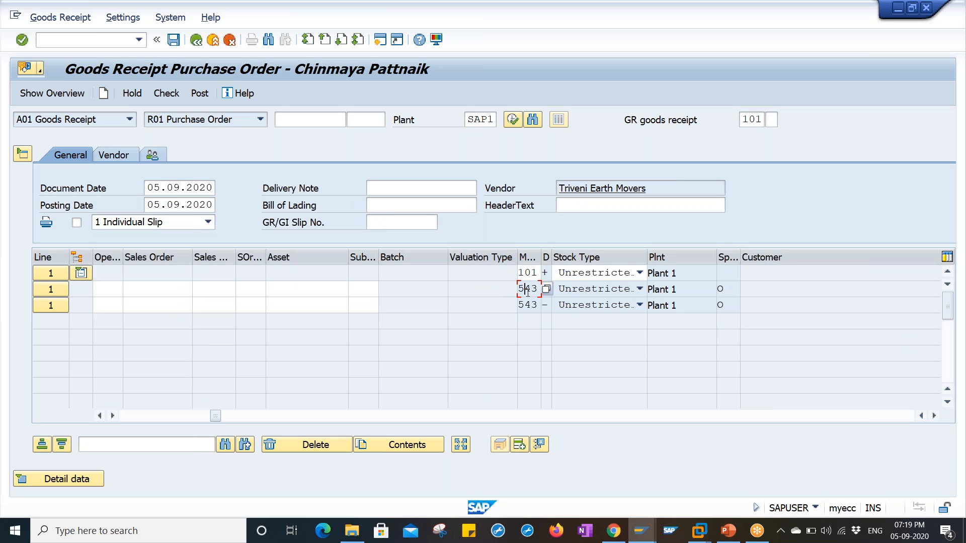
click(527, 305)
click(526, 289)
click(153, 417)
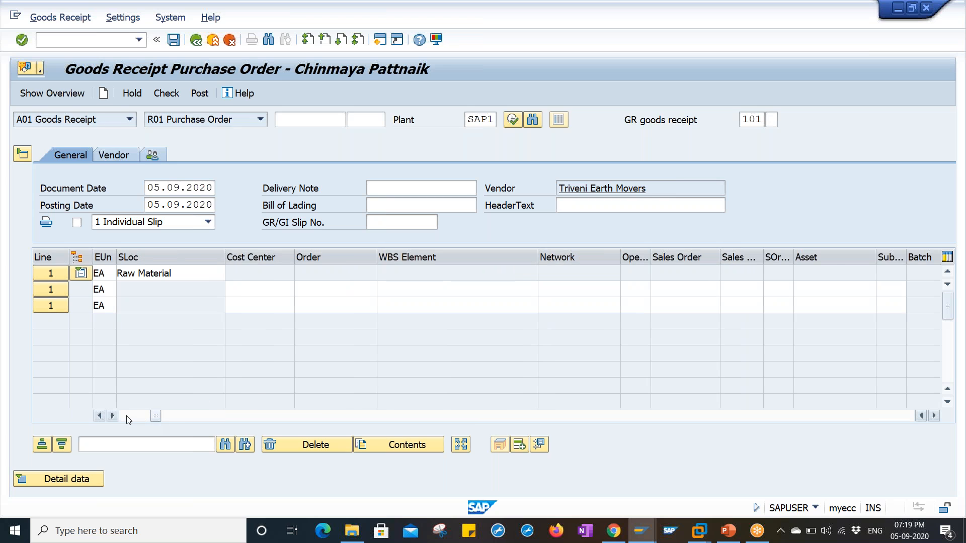
click(126, 416)
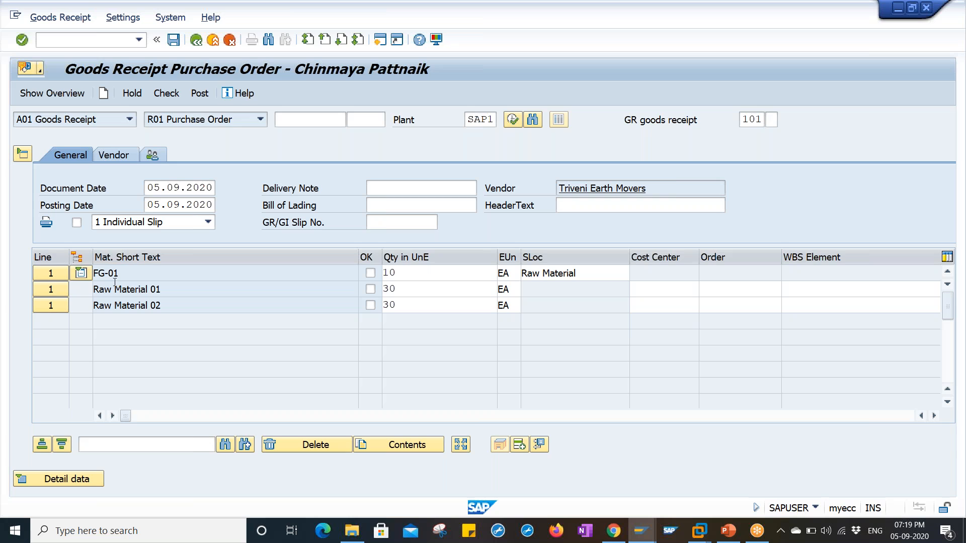
Step: Mark the FG-01 item as OK, check the goods receipt and post it
click(371, 273)
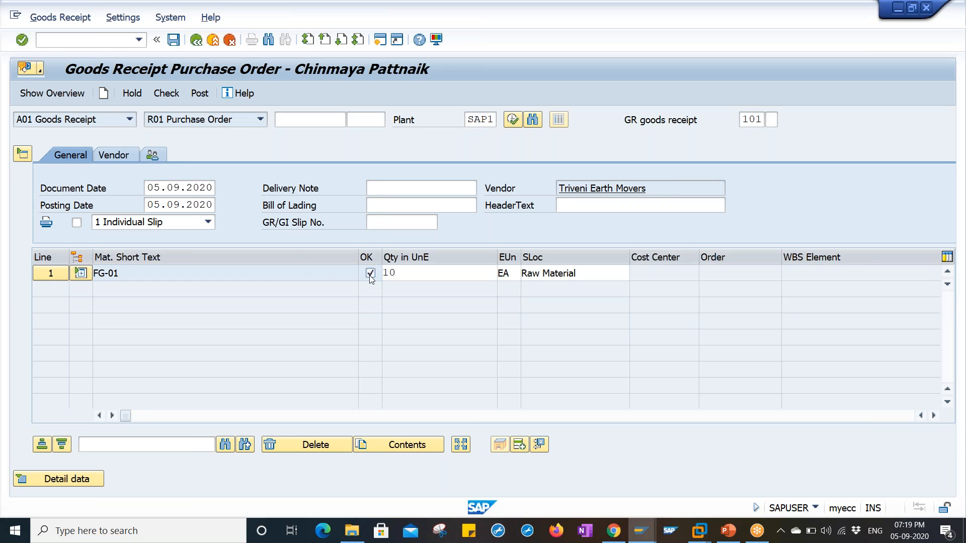
click(159, 95)
click(200, 93)
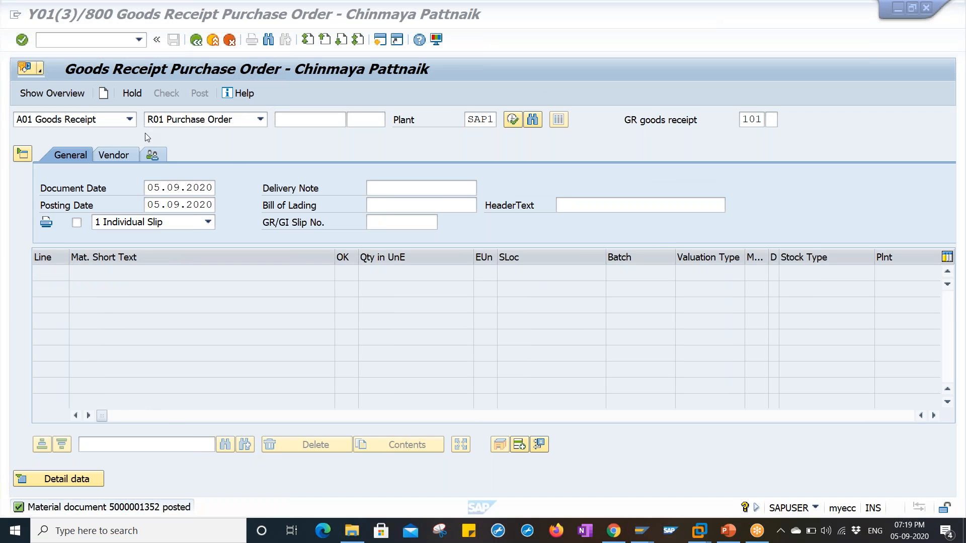
Step: Switch the goods receipt transaction to A04 Display and load the newly posted material document
click(132, 124)
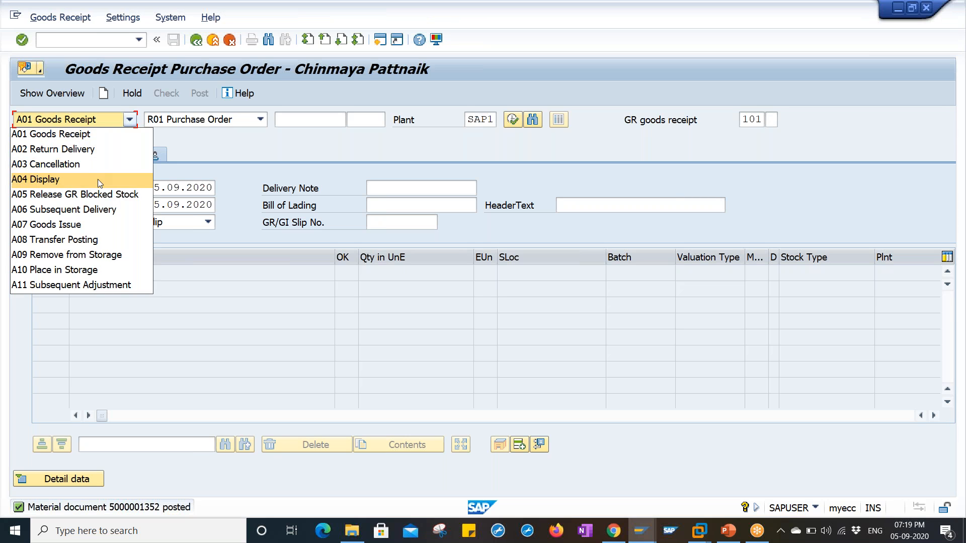
click(98, 179)
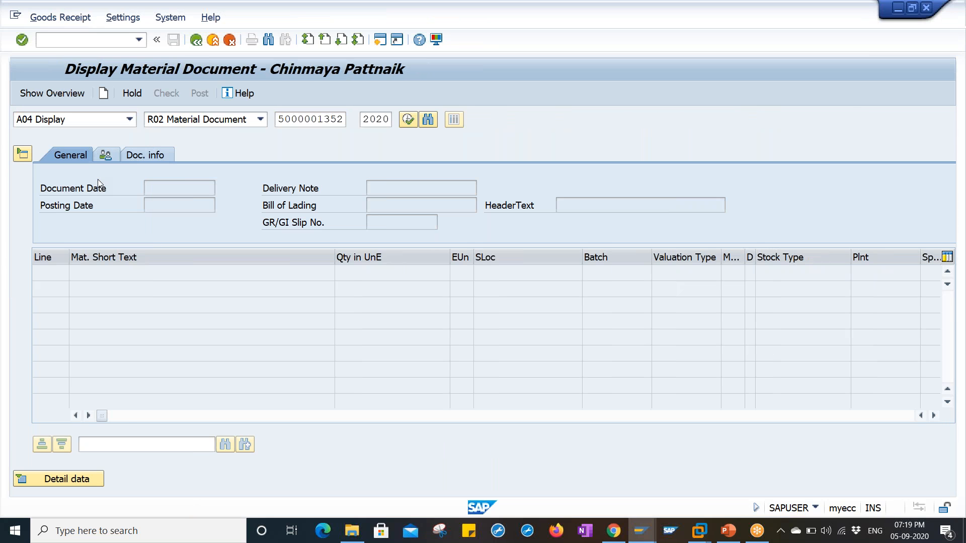
key(Return)
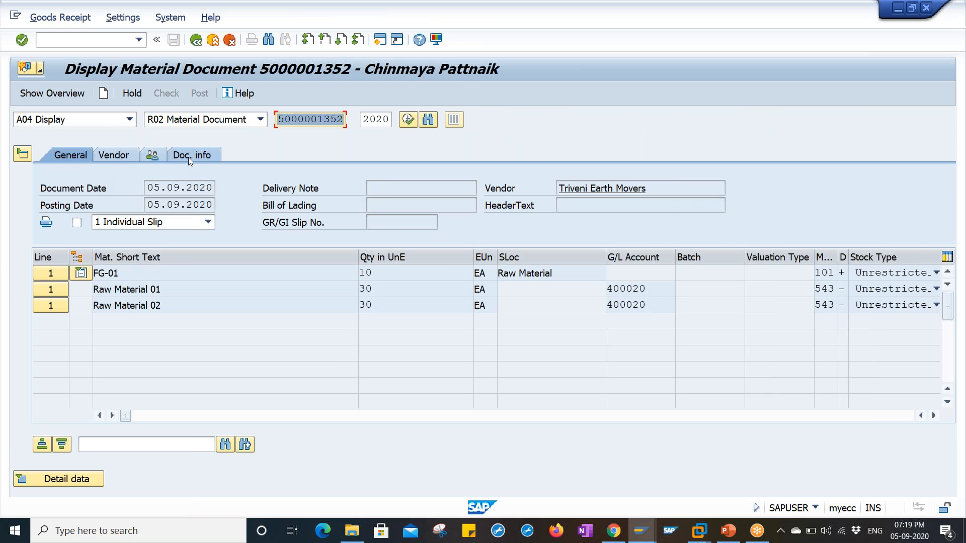
Step: Open the material document's accounting document from its FI documents, examine the posted line items and return to the material document
click(188, 157)
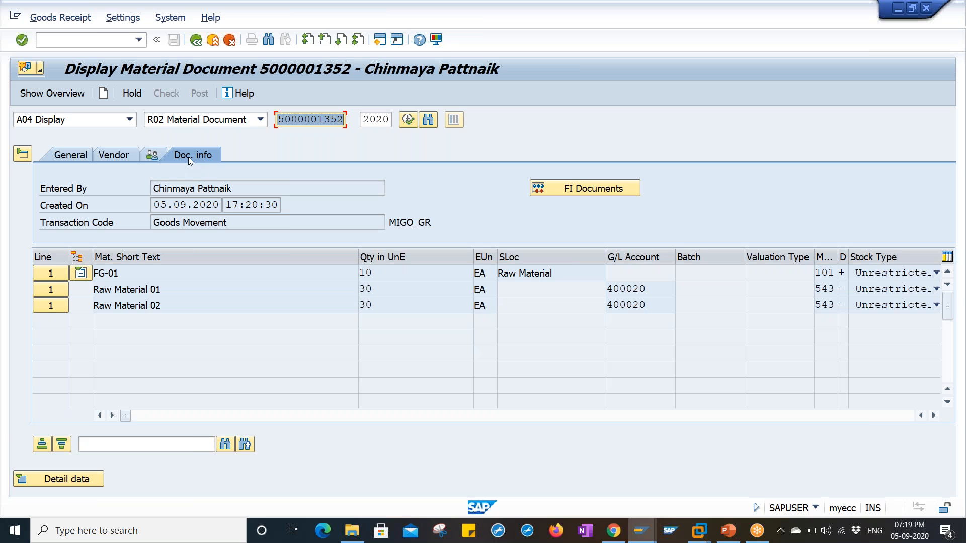
click(566, 193)
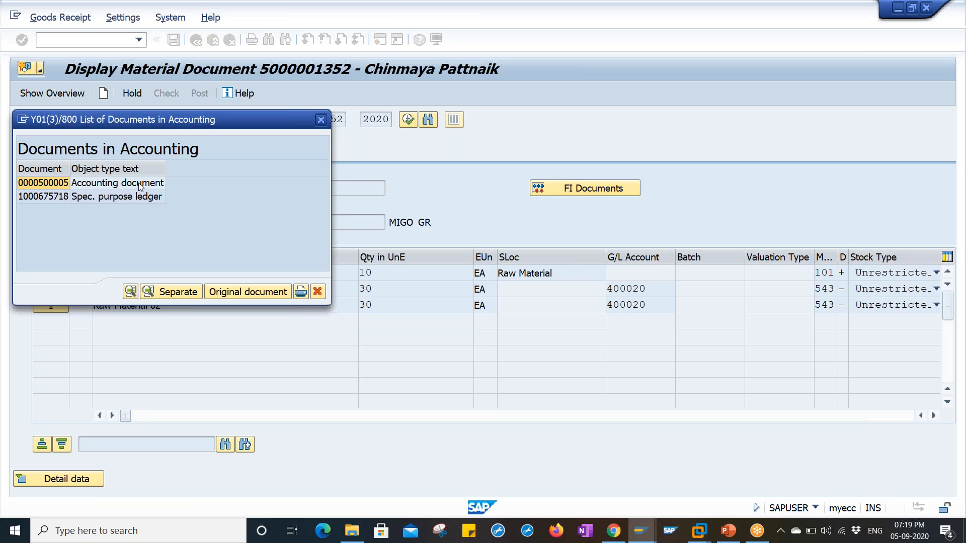
double_click(138, 183)
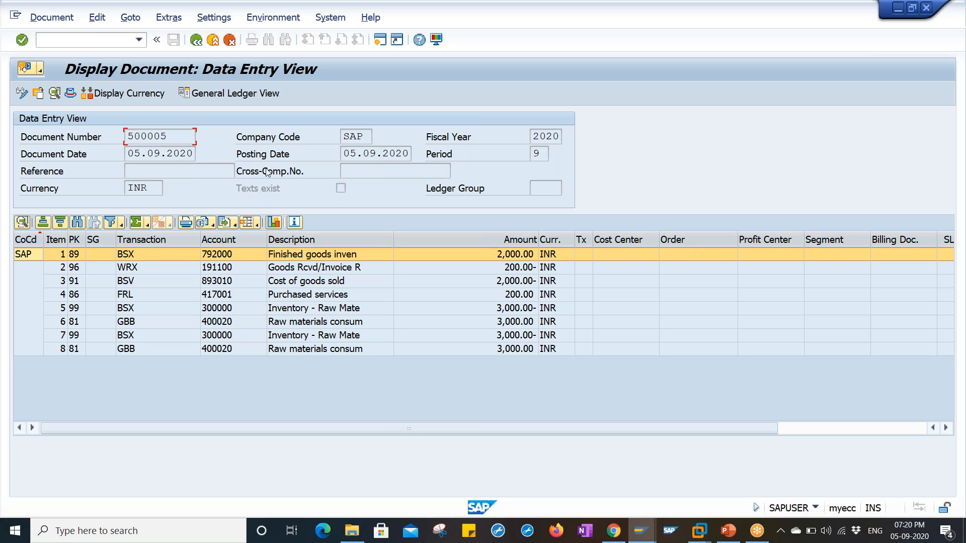
click(197, 42)
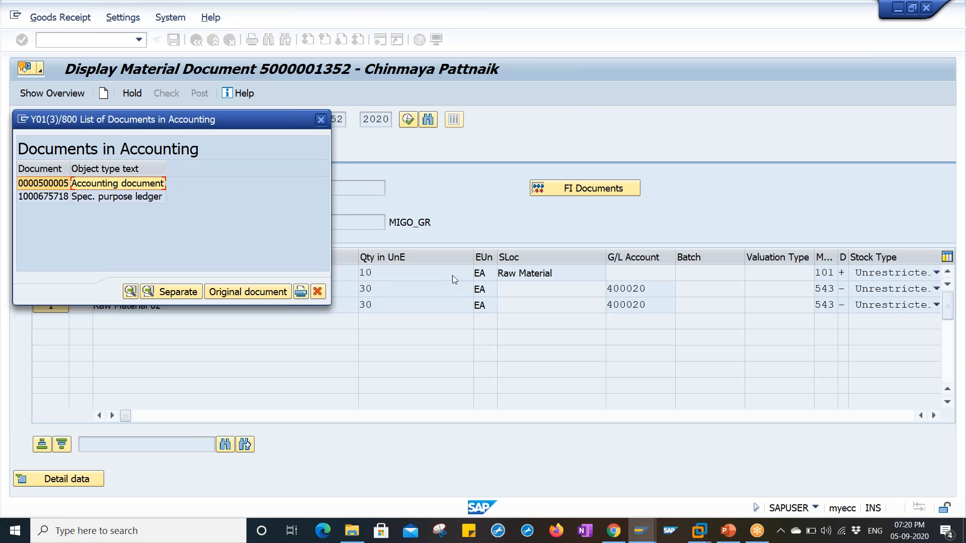
Step: In the BOM session, run MMBE for material 50065578 in plant SAP1, storage location 1000, and examine the unrestricted-use stock
click(640, 531)
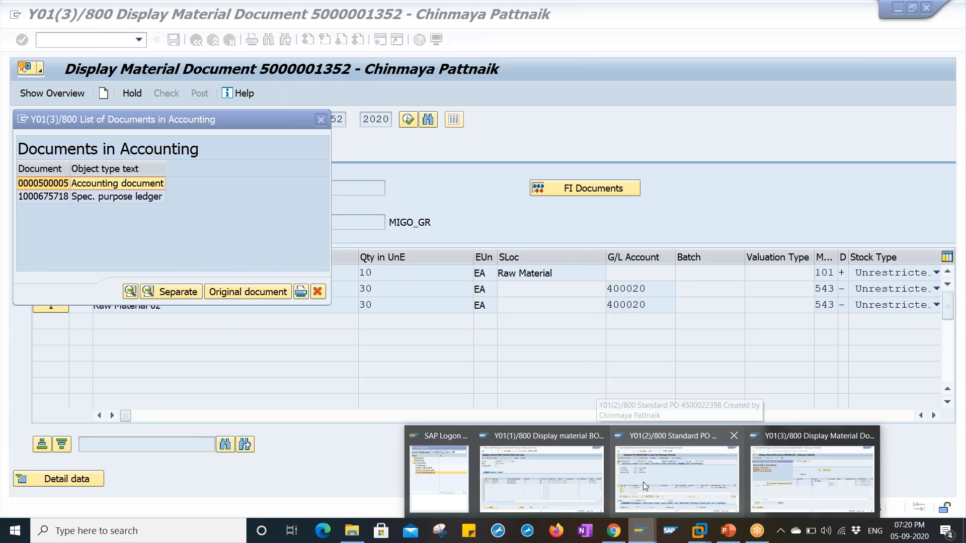
click(557, 470)
click(86, 40)
text(/NMMBE)
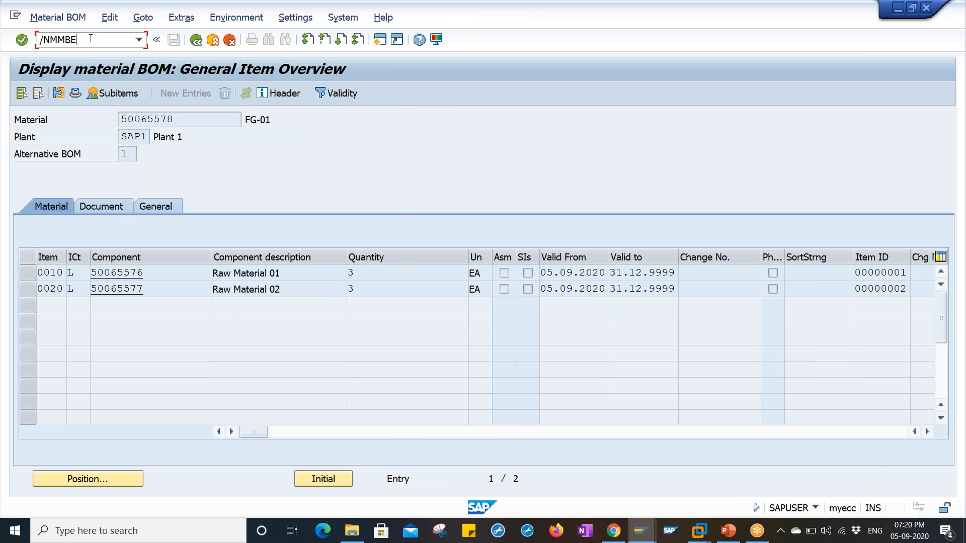
key(Return)
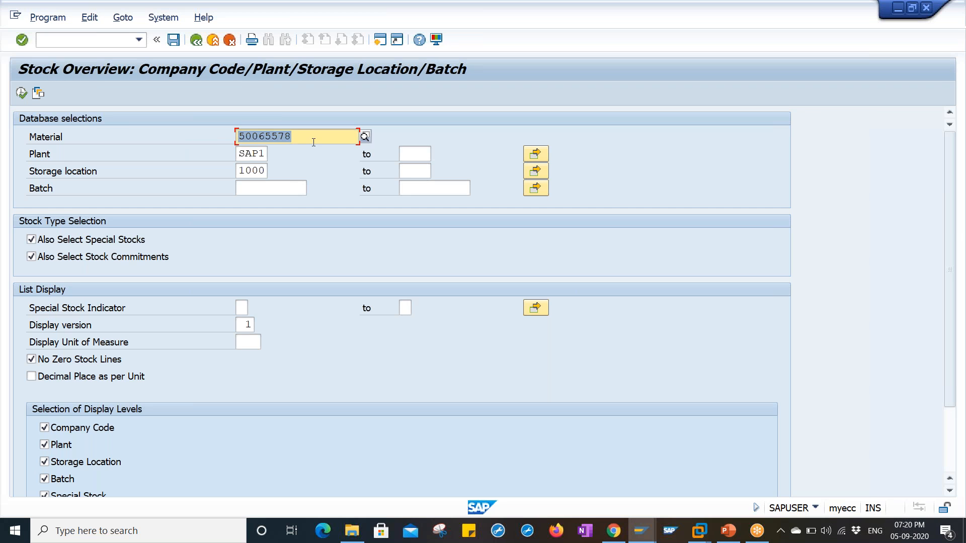
click(314, 139)
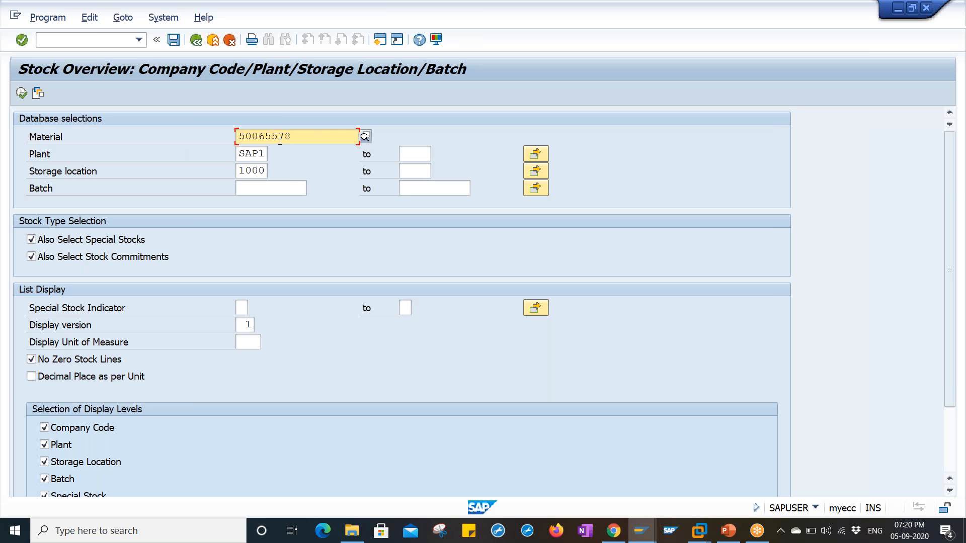
drag(301, 138, 221, 138)
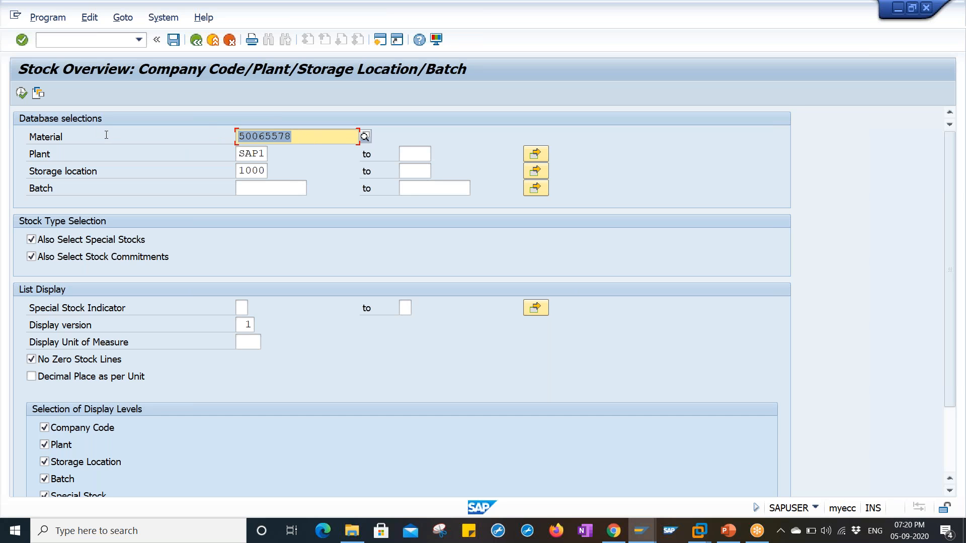
click(21, 94)
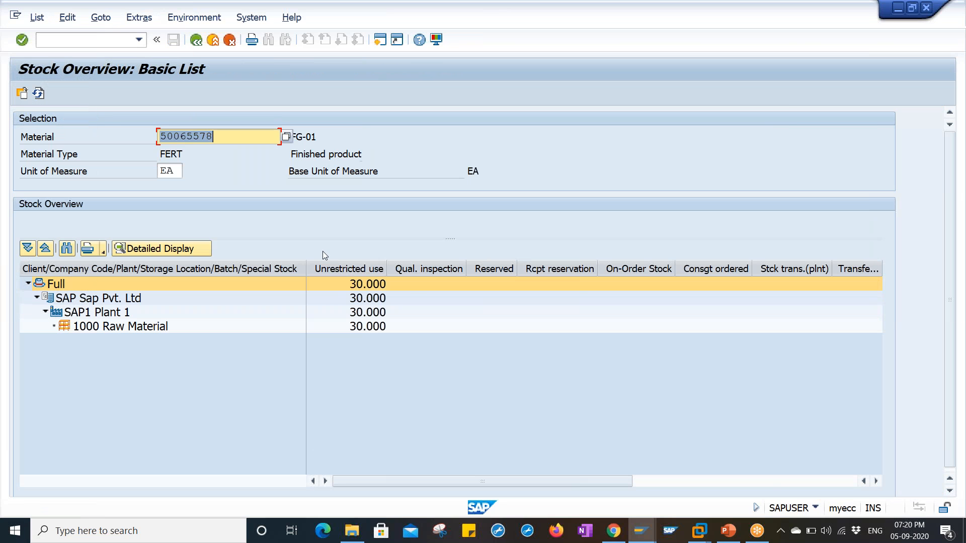
click(352, 269)
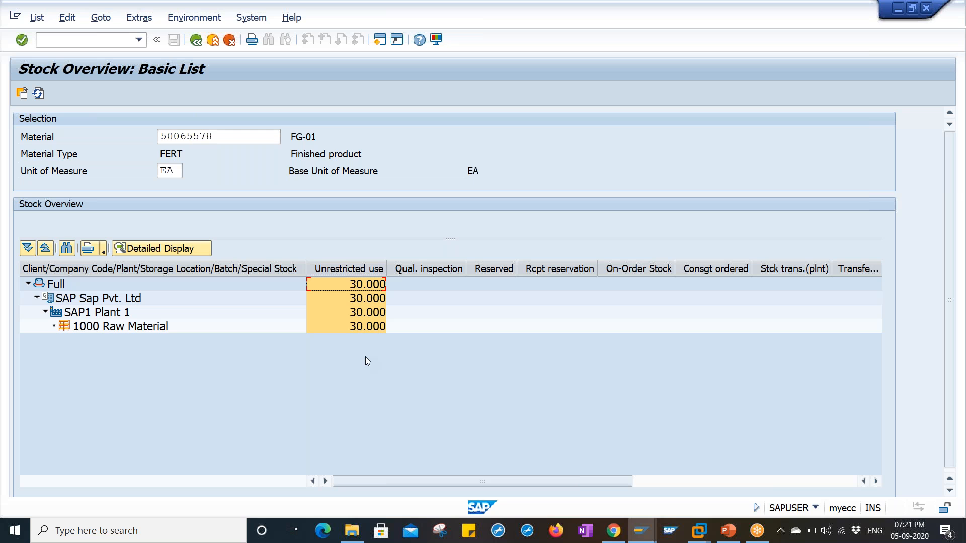
Step: Look at the FG-01 item in the purchase order session and return to the stock overview session
click(638, 532)
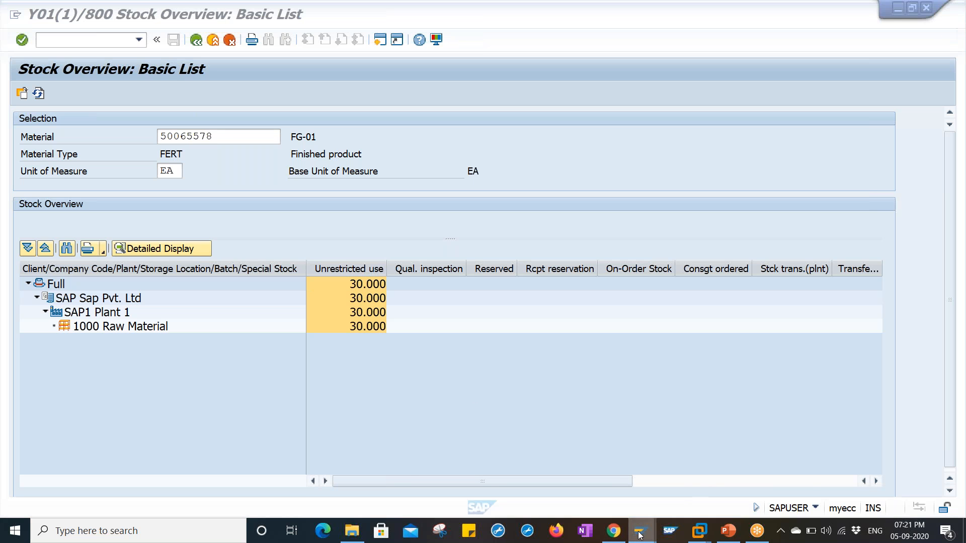
click(705, 473)
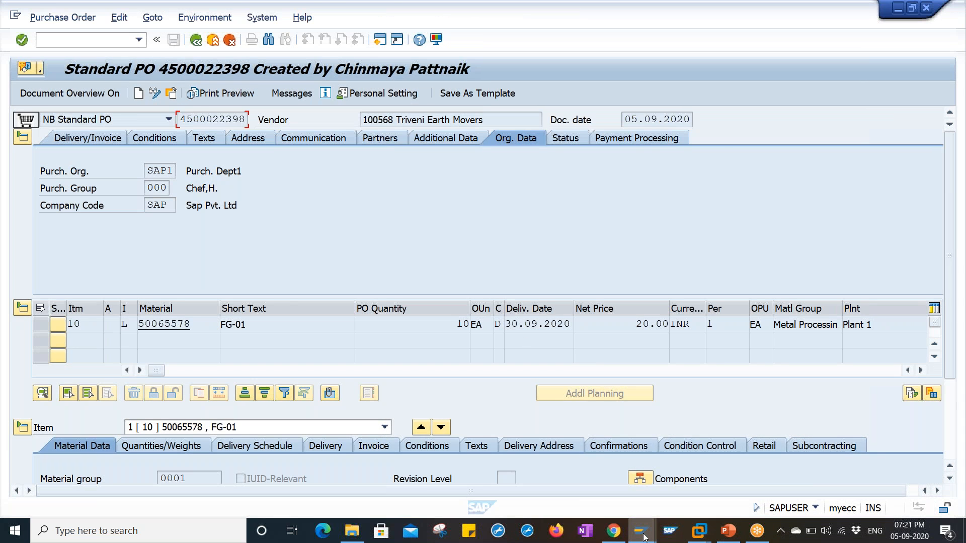
mouse_move(644, 537)
click(554, 478)
click(110, 37)
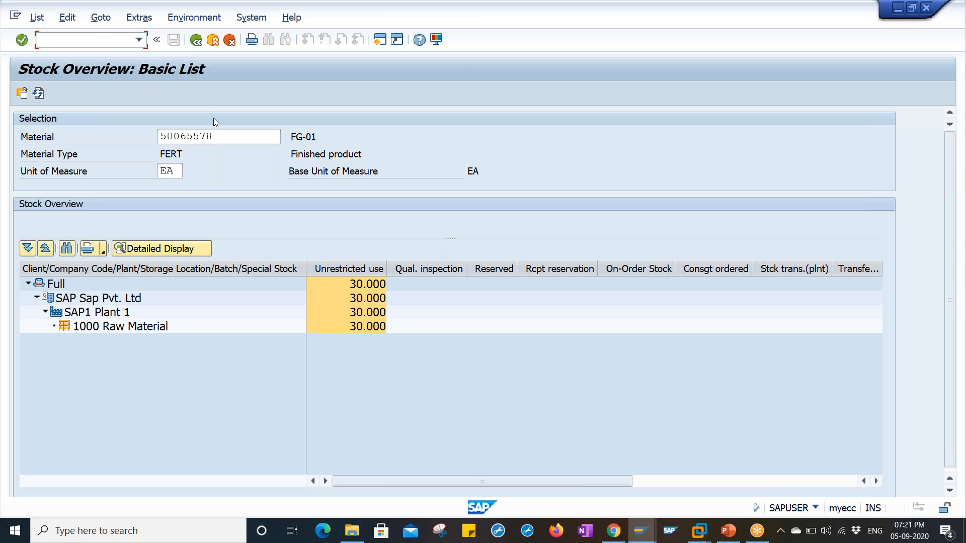
Step: Run the stock overview for material 50065577 in plant SAP1, storage location 1000, to check its stock
click(196, 40)
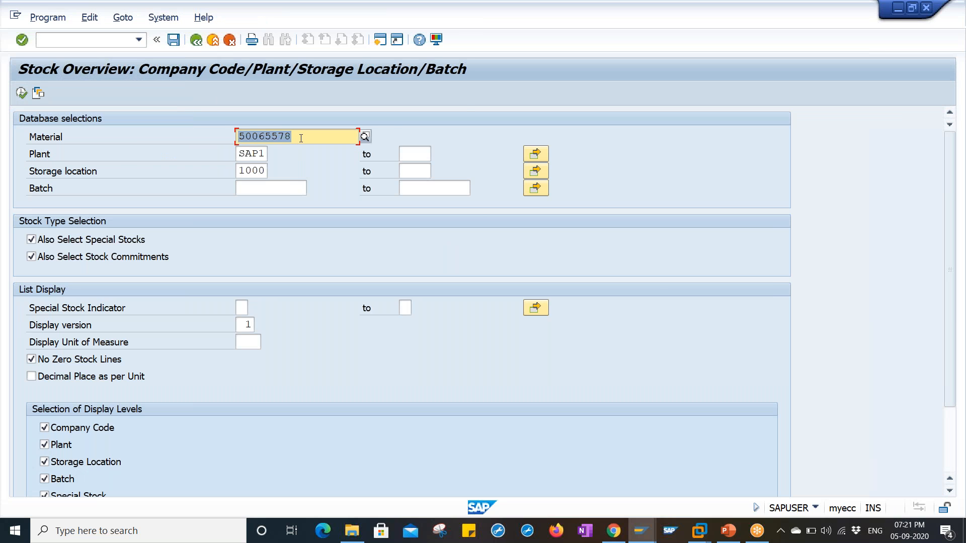
key(BackSpace)
key(BackSpace)
key(BackSpace)
key(BackSpace)
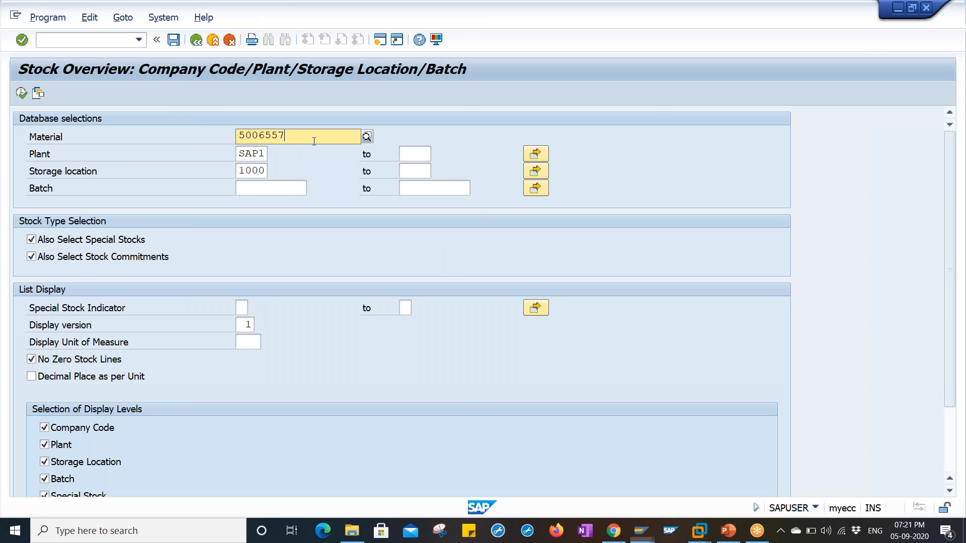
key(BackSpace)
key(BackSpace)
key(BackSpace)
key(BackSpace)
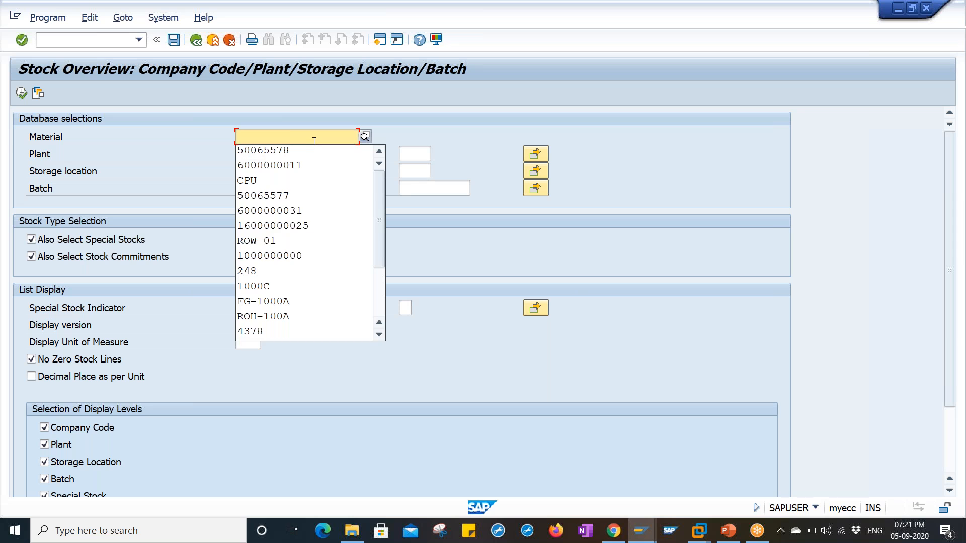
click(311, 150)
key(BackSpace)
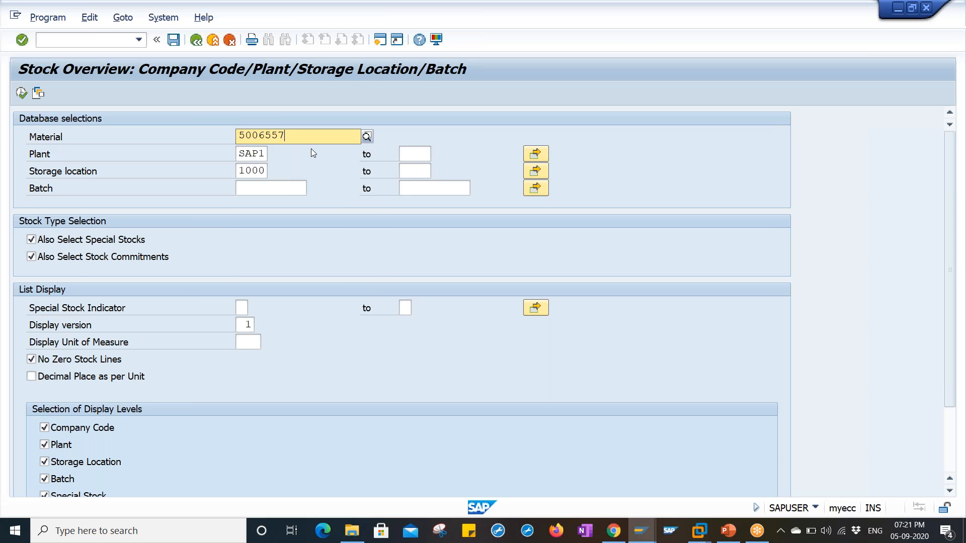
text(7)
key(Return)
click(21, 92)
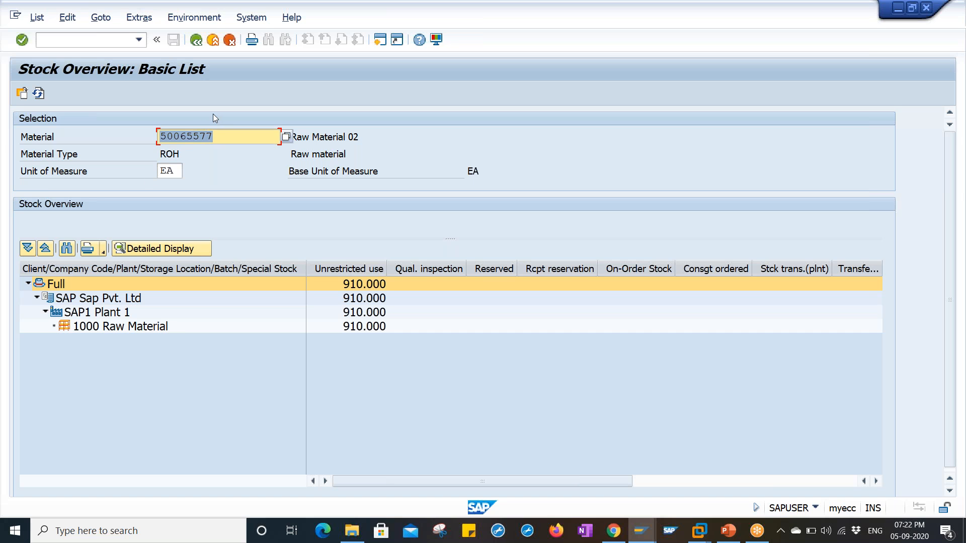
Step: Return to the material document session, close the list of accounting documents and review the component lines' quantities
click(647, 533)
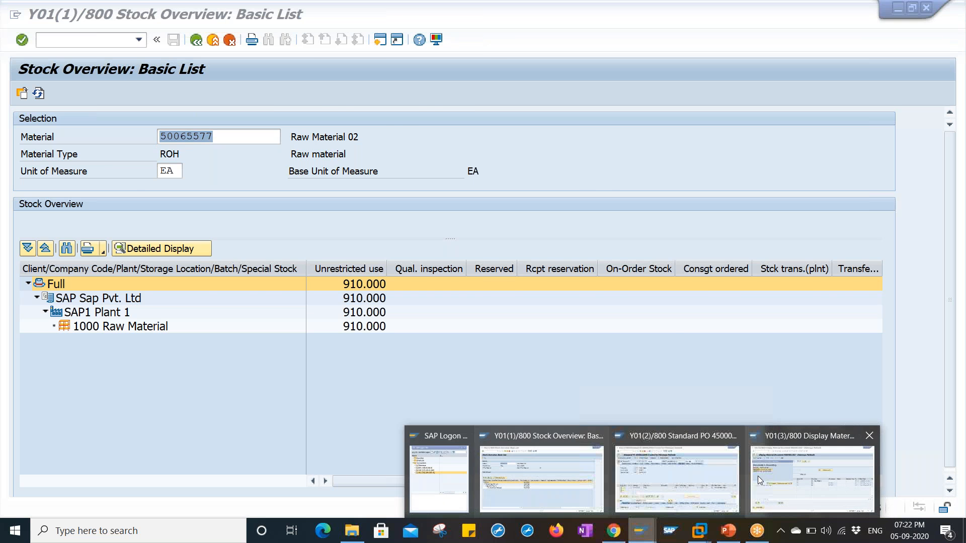
click(812, 478)
click(320, 120)
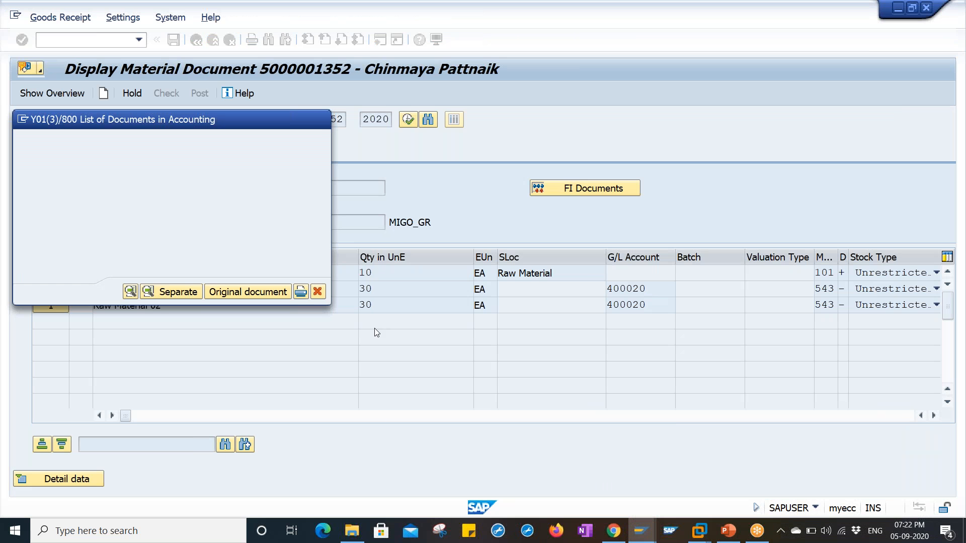
click(304, 285)
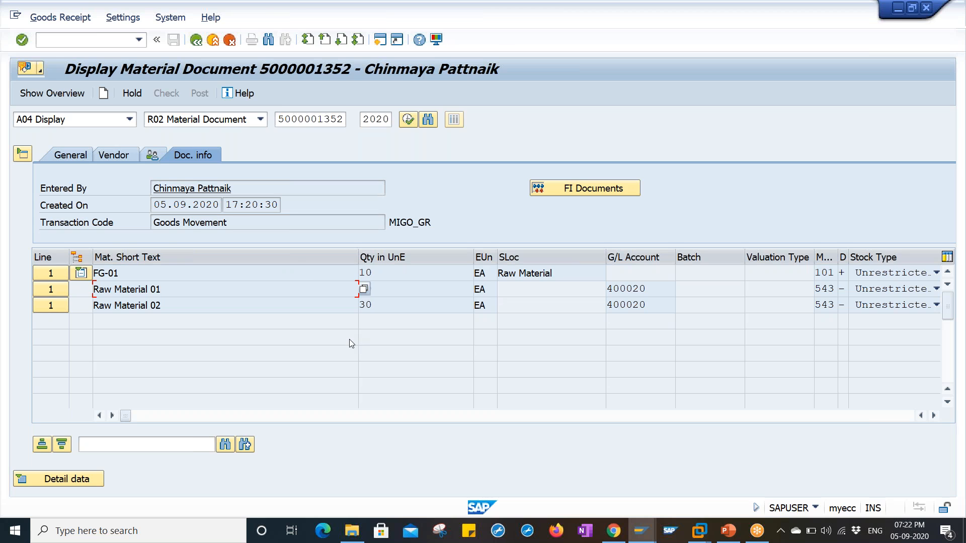
Step: Start incoming invoice entry with MIRO in the stock overview session and set the invoice date to 05.09.2020
key(alt+Tab)
click(101, 43)
text(/NMIRO)
key(Return)
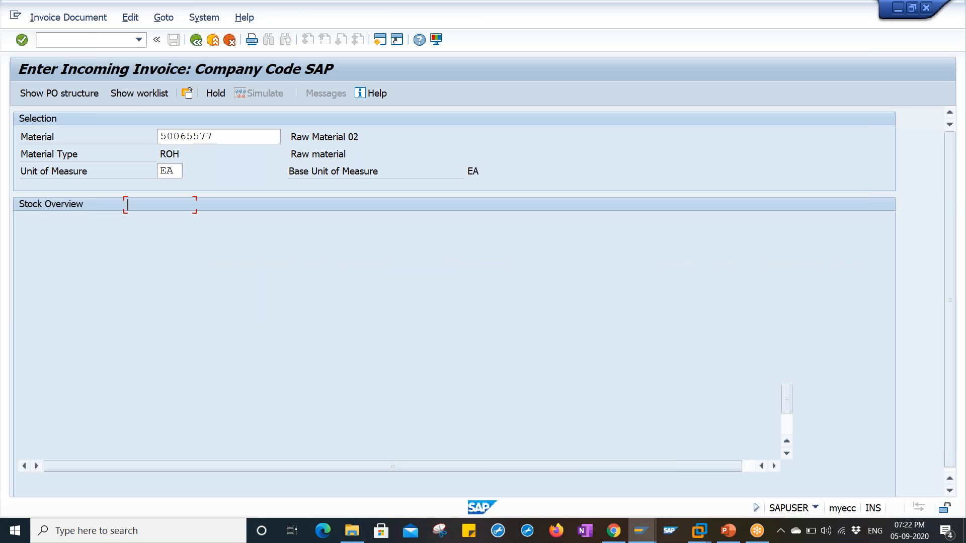
key(space)
key(Down)
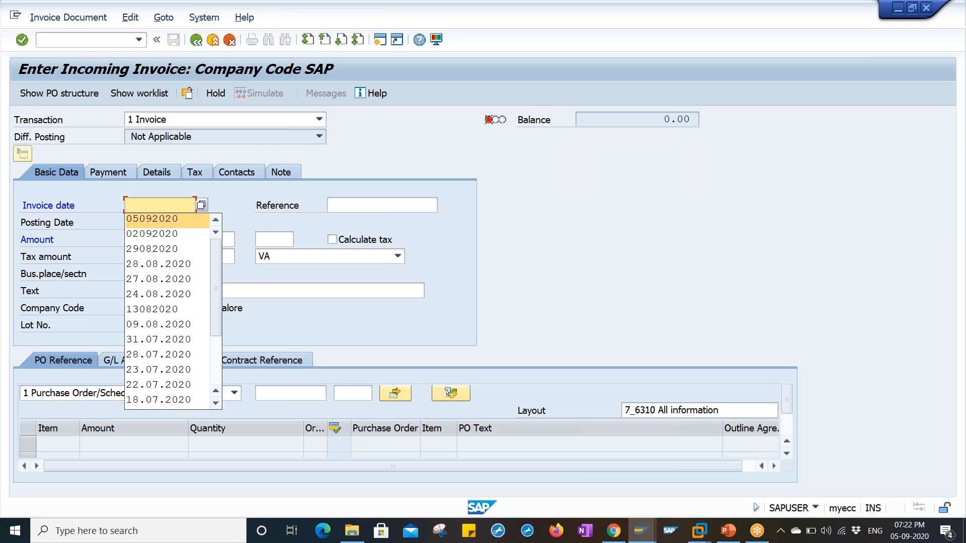
key(Return)
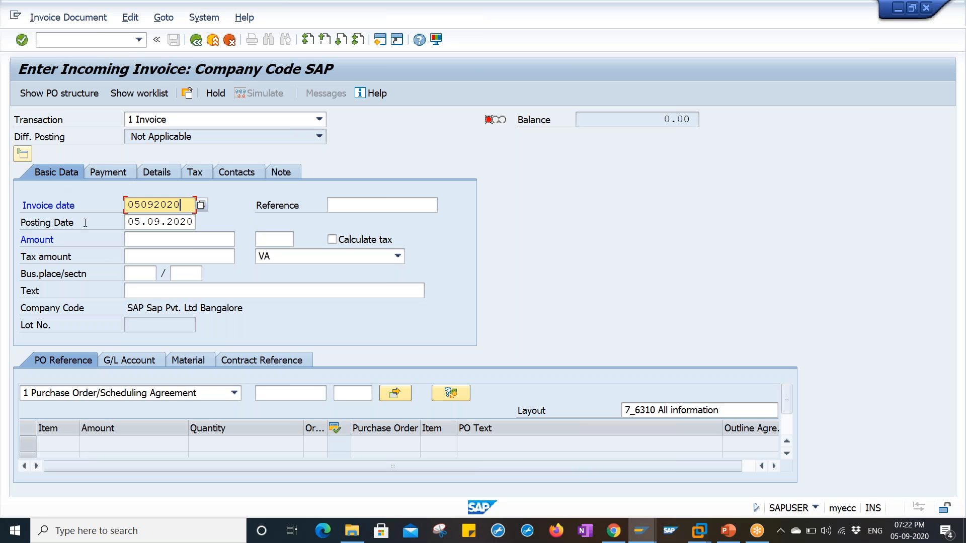
Step: Select tax code P1 (G.S.T. 10%) and load the subcontracting purchase order into the invoice using its copied number
click(275, 258)
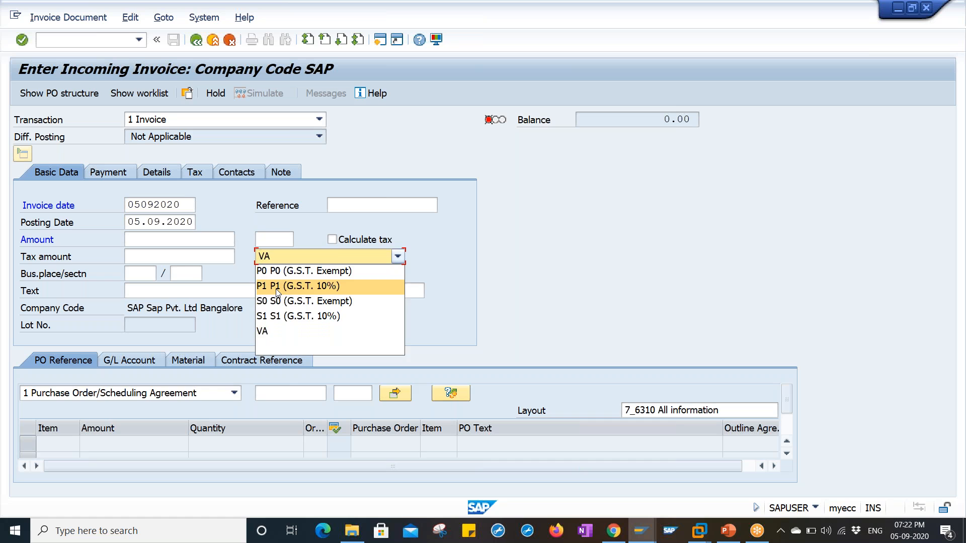
click(279, 283)
click(285, 394)
key(ctrl+v)
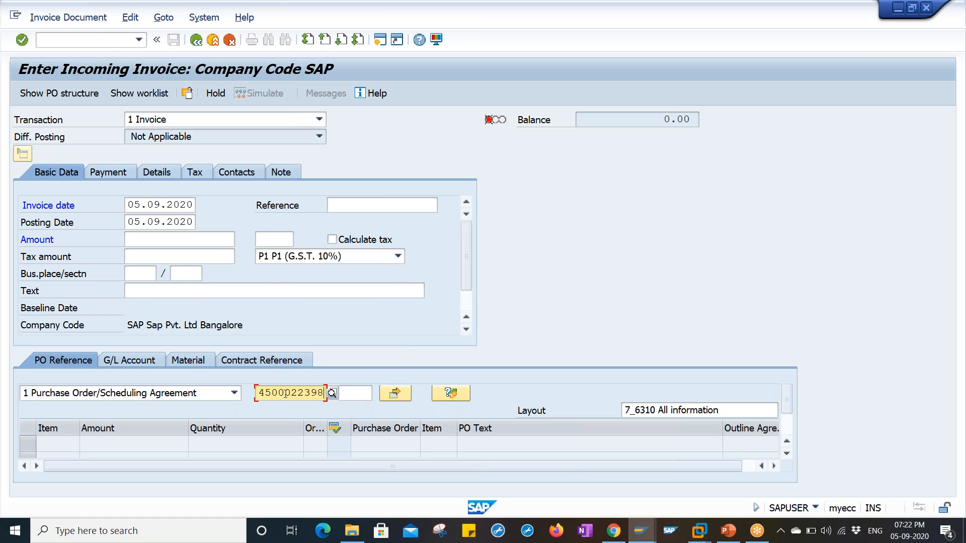
key(Return)
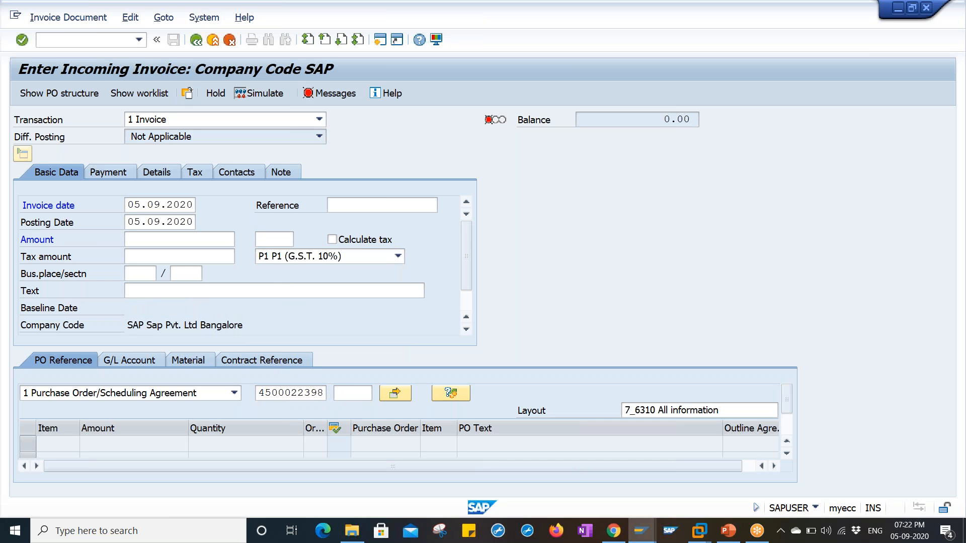
click(285, 394)
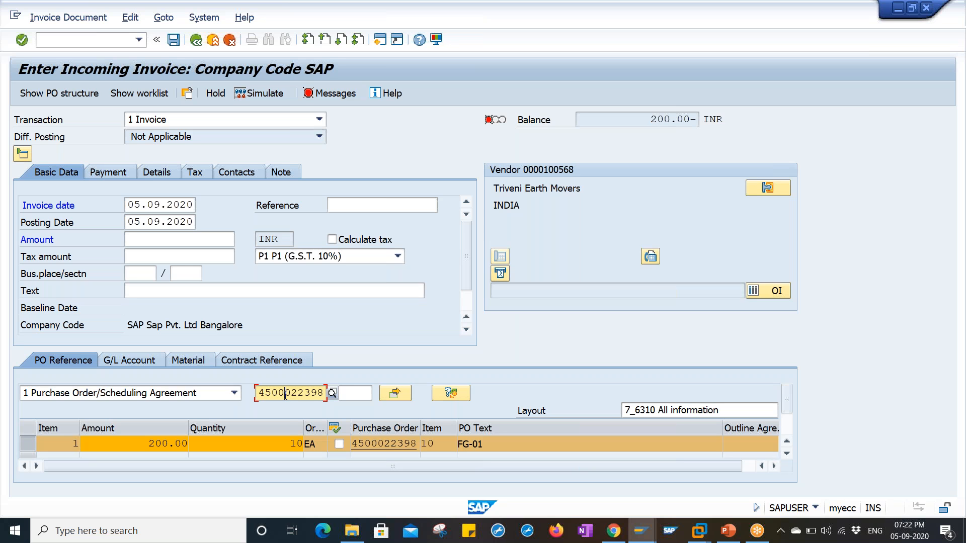
Step: Turn on automatic tax calculation for the invoice and set the payment baseline date to 05.09.2020
click(348, 241)
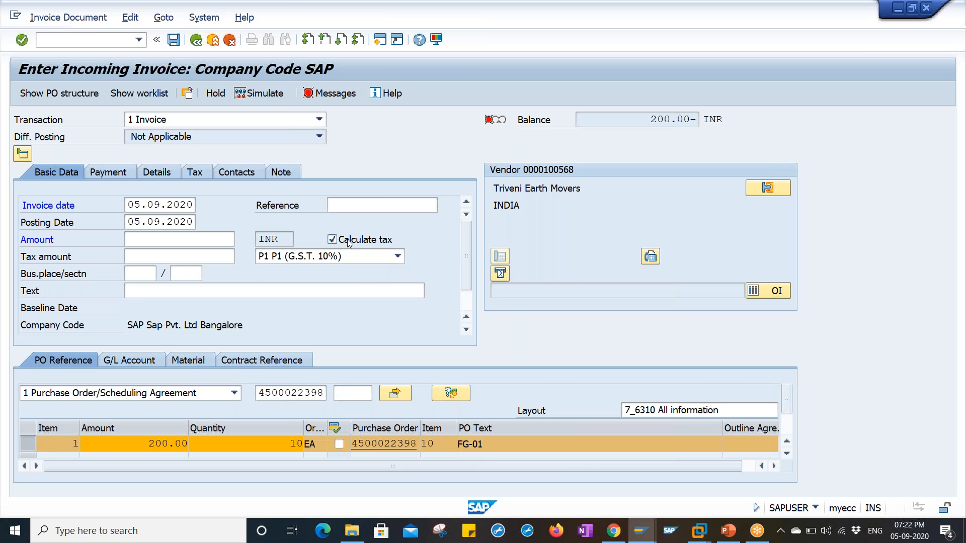
click(108, 172)
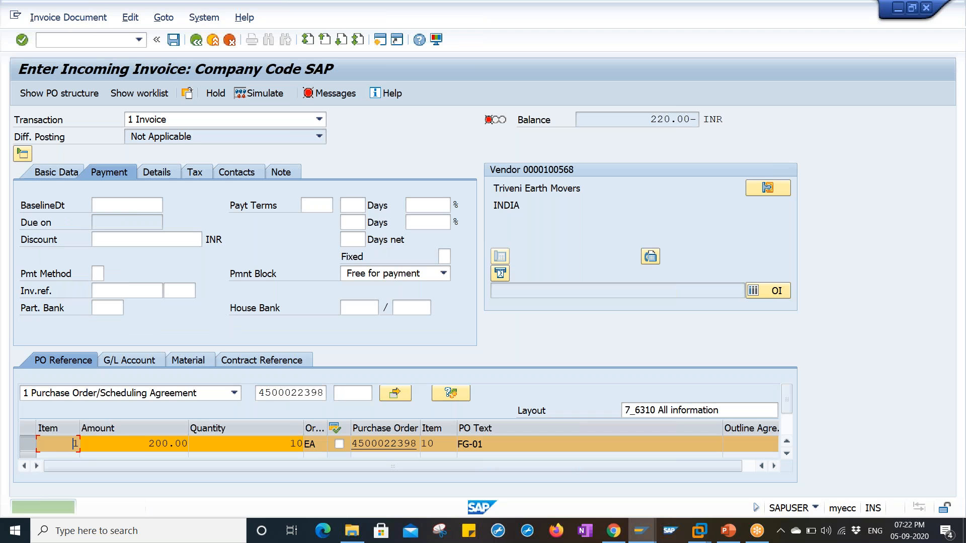
click(133, 206)
key(Down)
key(Down)
key(Return)
key(Return)
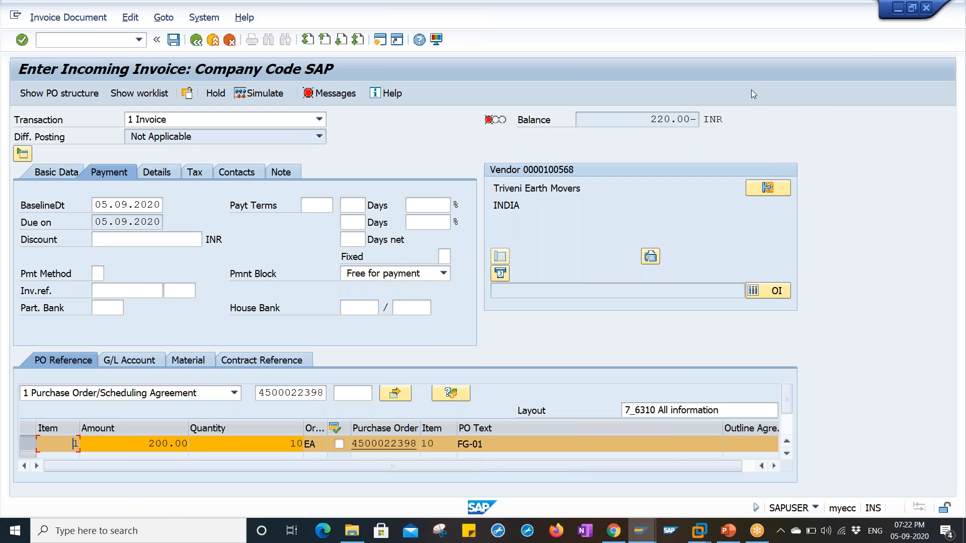
Step: Enter 220 as the invoice amount in the basic data so that the invoice balances
key(alt+Tab)
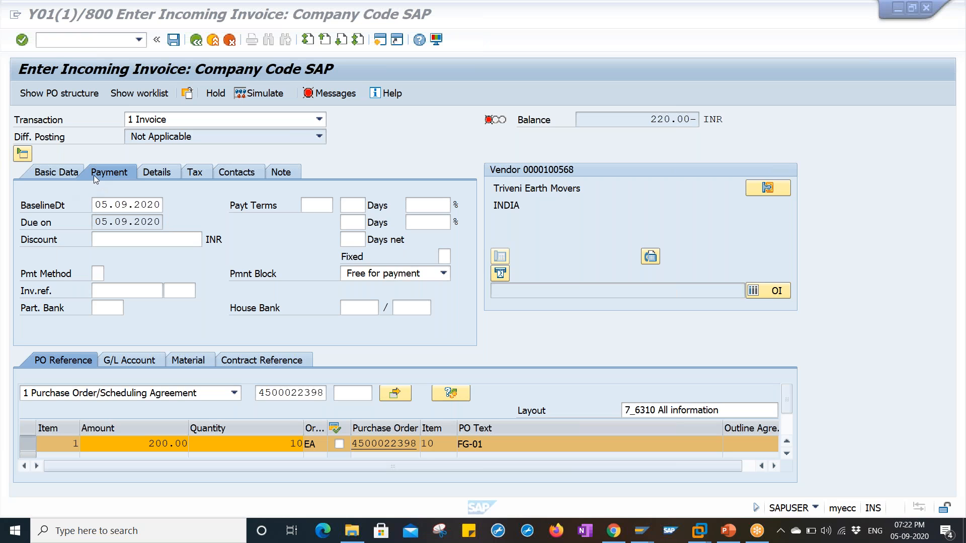
click(104, 203)
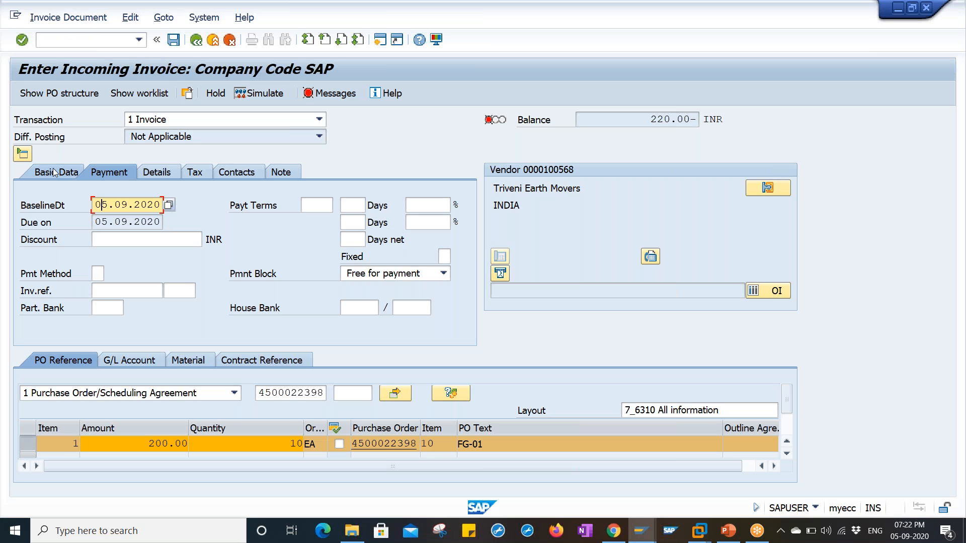
click(55, 172)
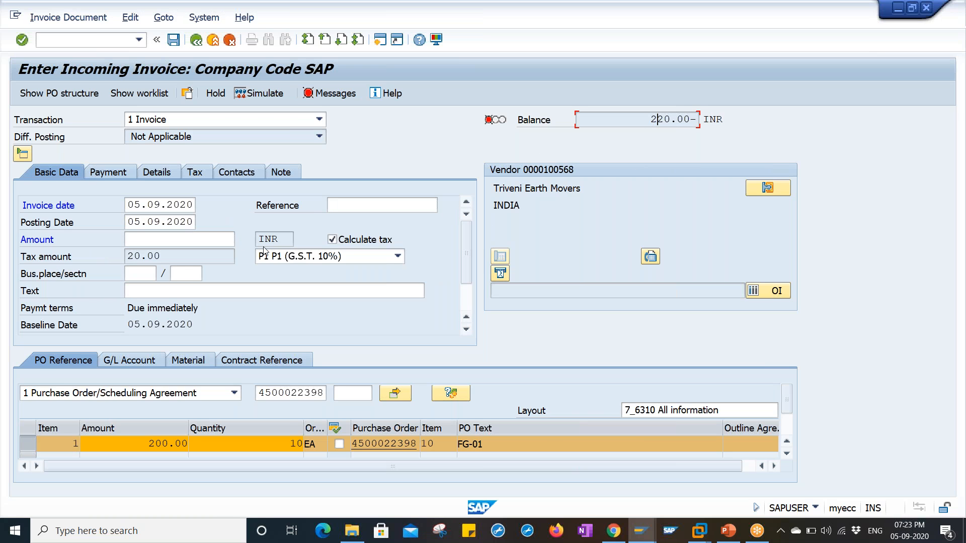
click(226, 242)
text(22)
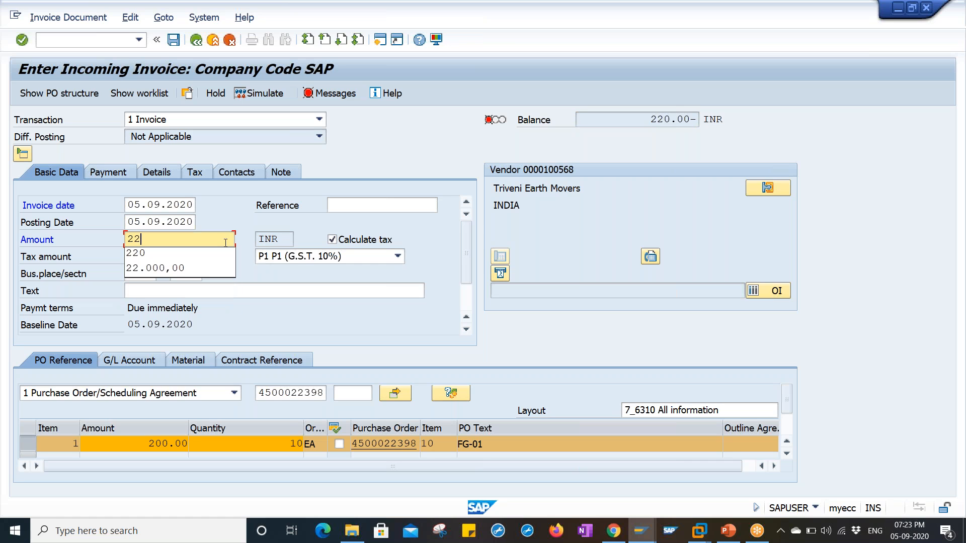
text(0)
key(Return)
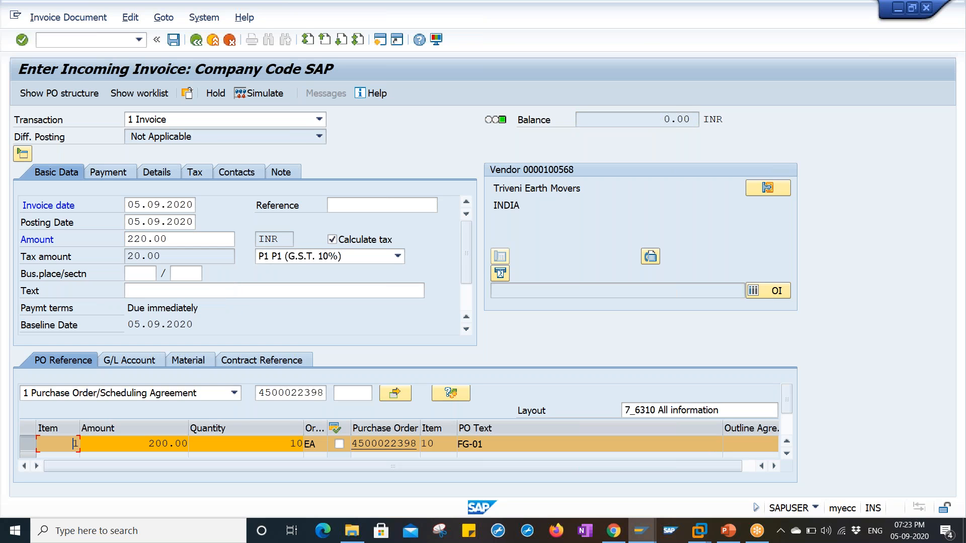
Step: Simulate the invoice, review its vendor, goods/invoice received clearing and input tax lines, and post it
click(268, 93)
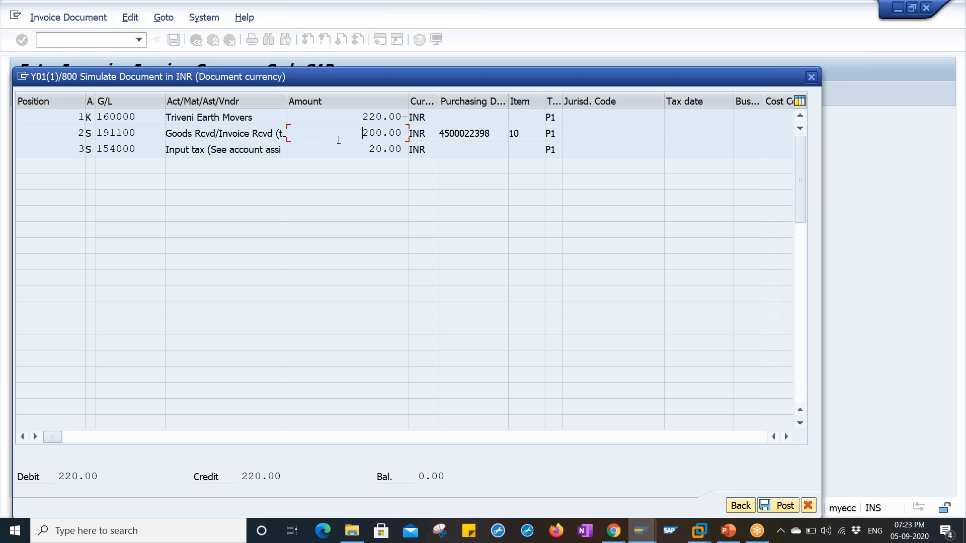
click(340, 149)
click(347, 148)
click(340, 131)
click(339, 116)
click(764, 512)
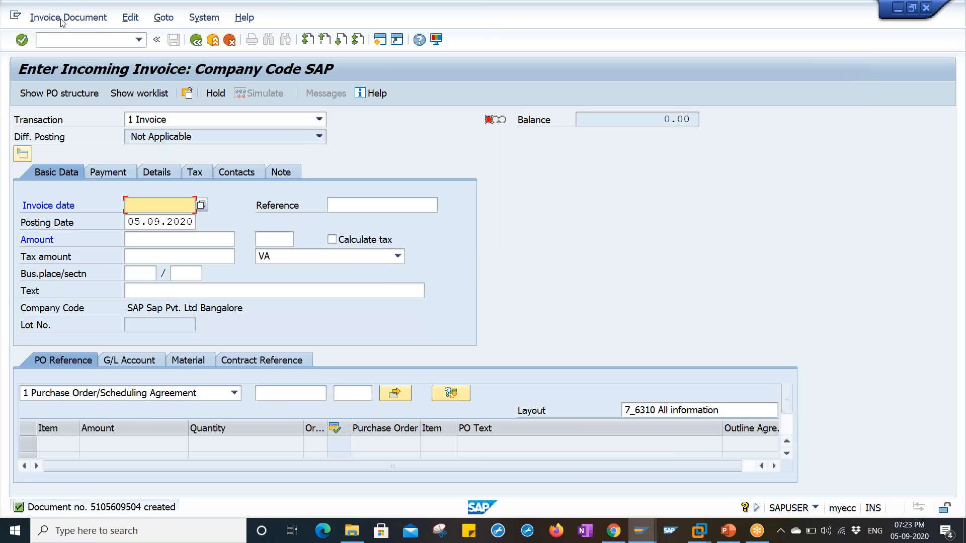
Step: Display the posted invoice for fiscal year 2020 with MIR4 and open its follow-on accounting document
click(76, 40)
text(/NM)
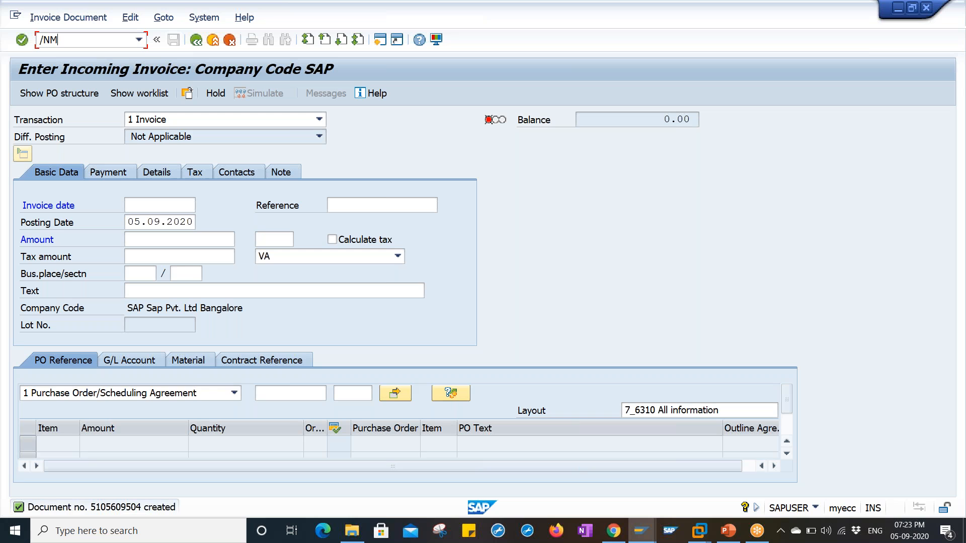
text(IR4)
key(Return)
click(160, 121)
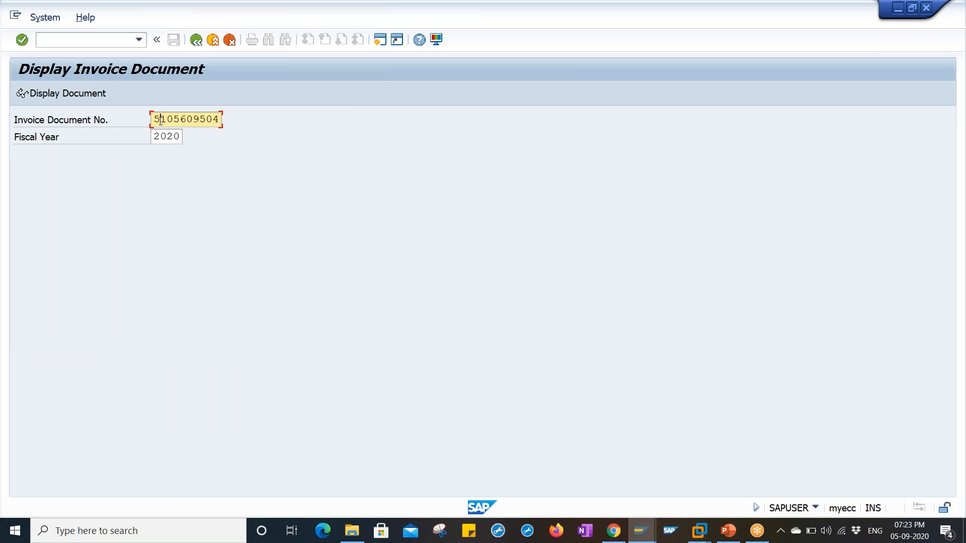
click(164, 137)
key(Return)
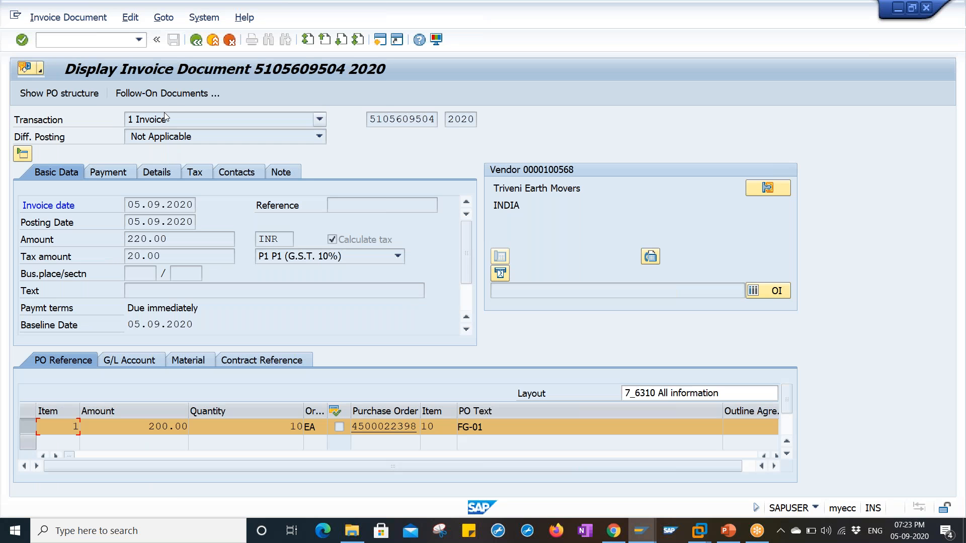
click(168, 95)
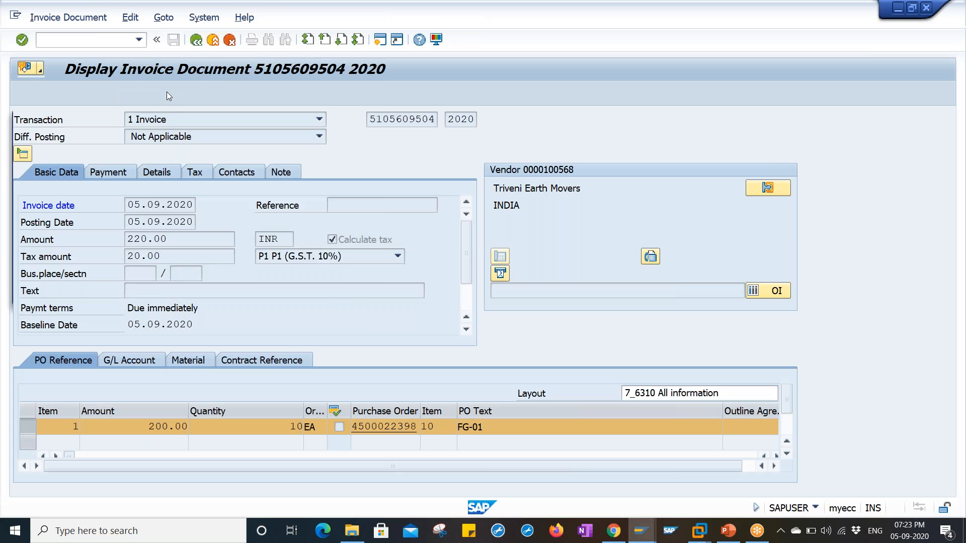
double_click(150, 185)
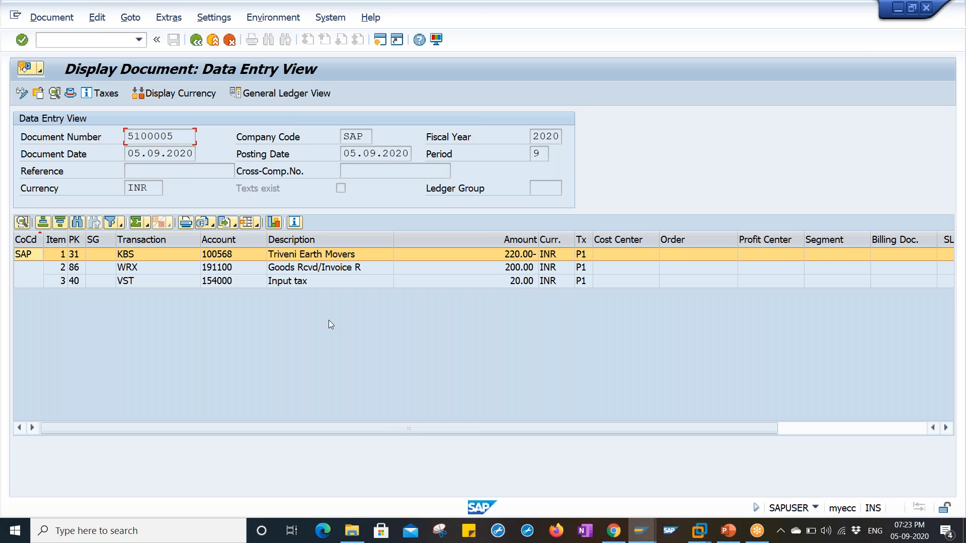
Step: Reload the subcontracting order in the purchase order session and review the goods receipt and invoice receipt in its purchase order history
click(637, 532)
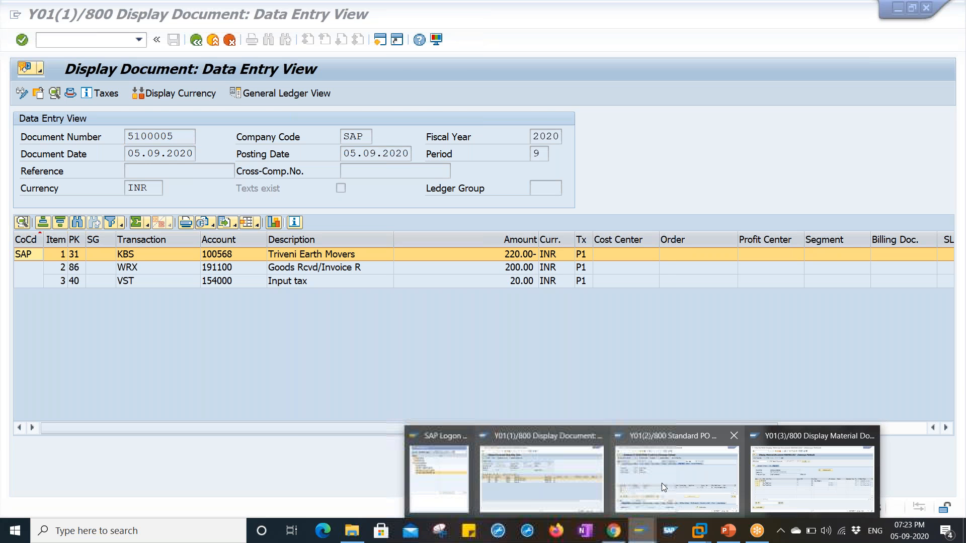
click(662, 483)
click(173, 98)
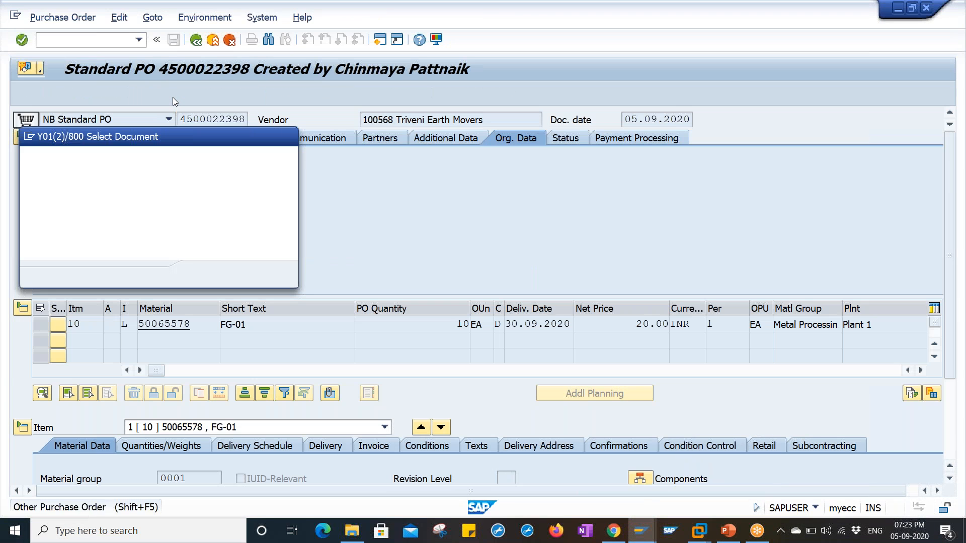
key(Return)
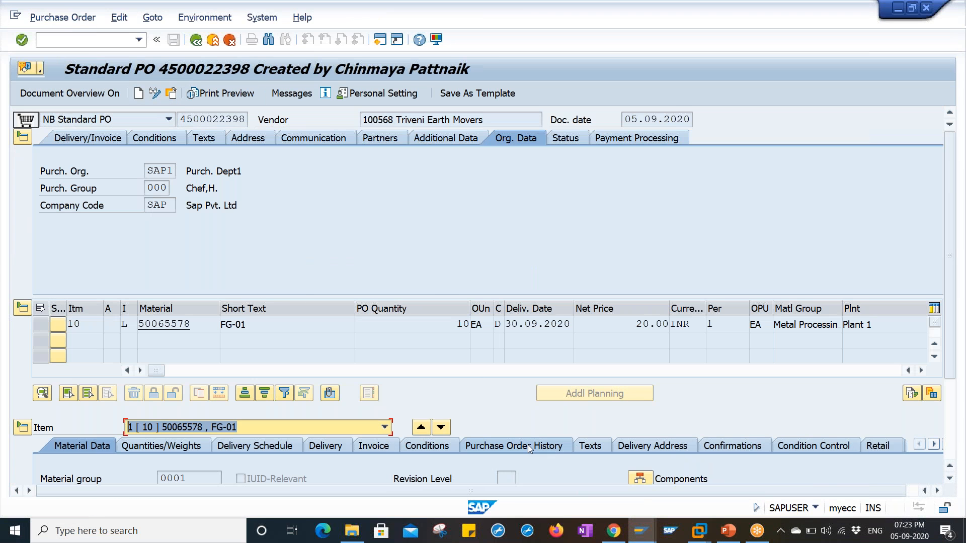
click(528, 445)
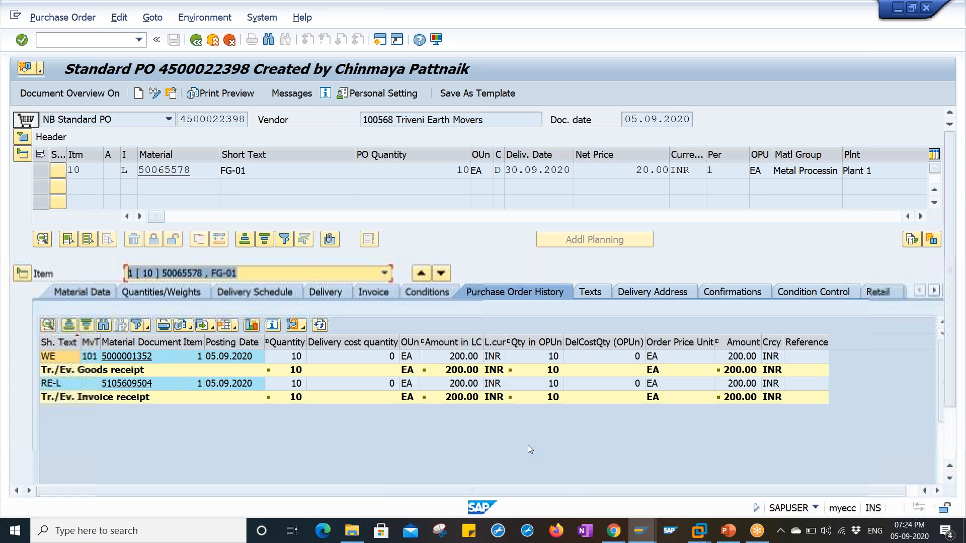
click(57, 358)
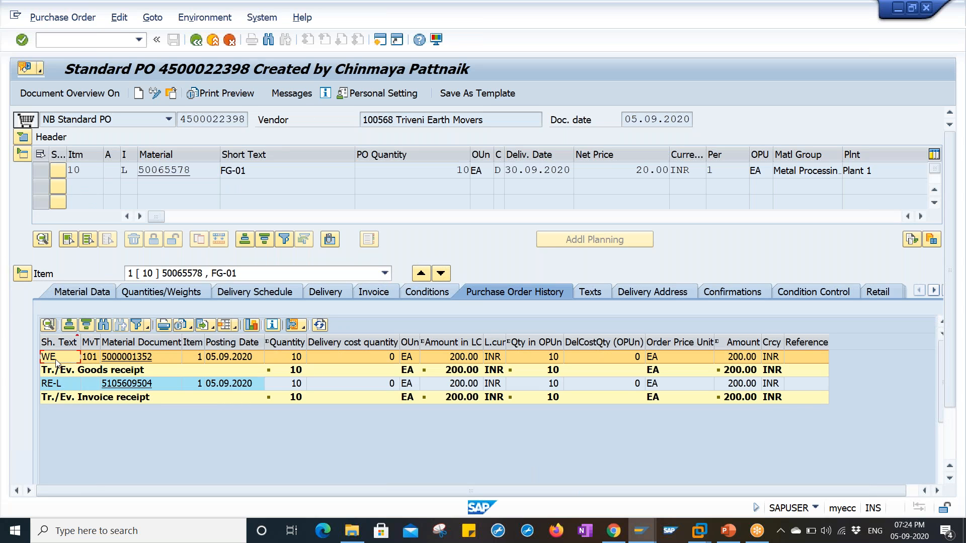
click(50, 384)
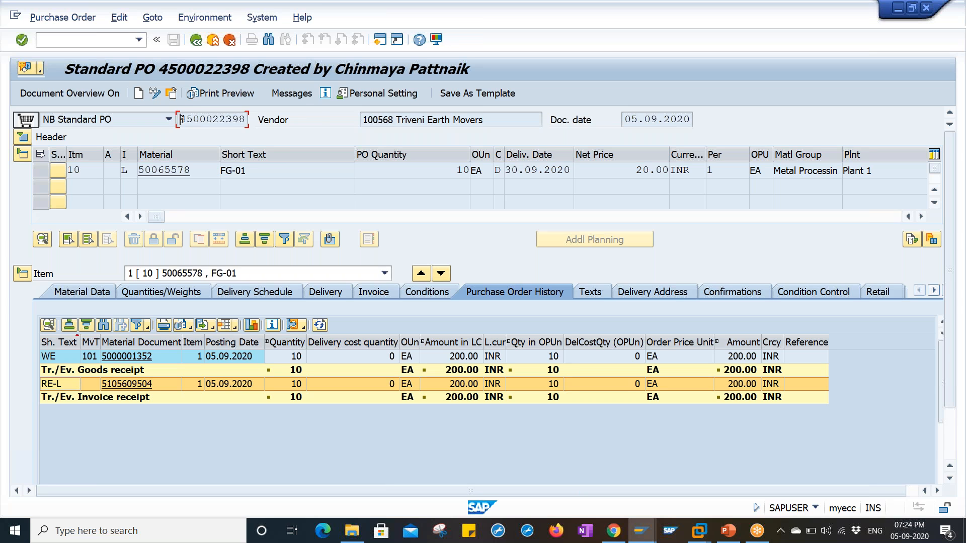
Step: Create and save another subcontracting purchase order with Triveni Earth Movers for 10 EA of material 50065578 at 20.00 INR, Plant 1
click(139, 98)
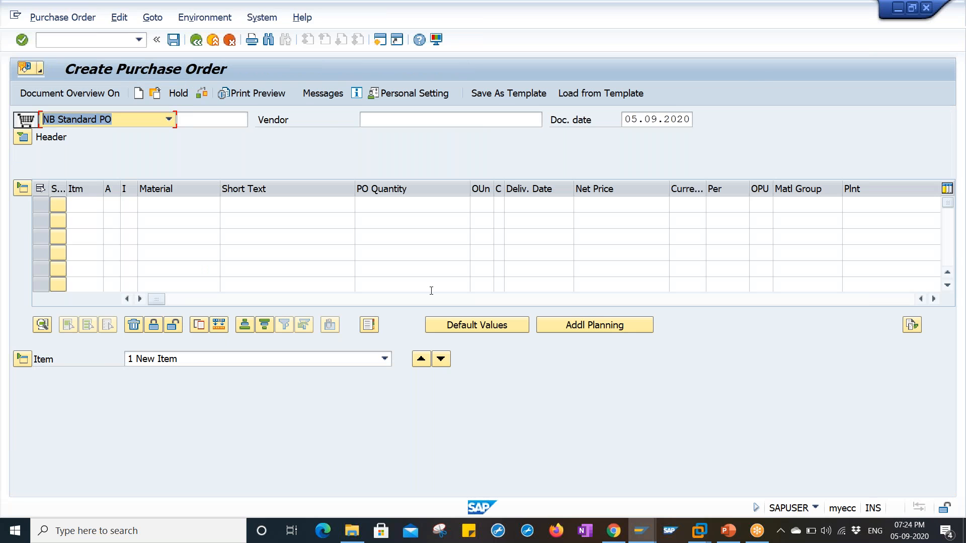
click(564, 304)
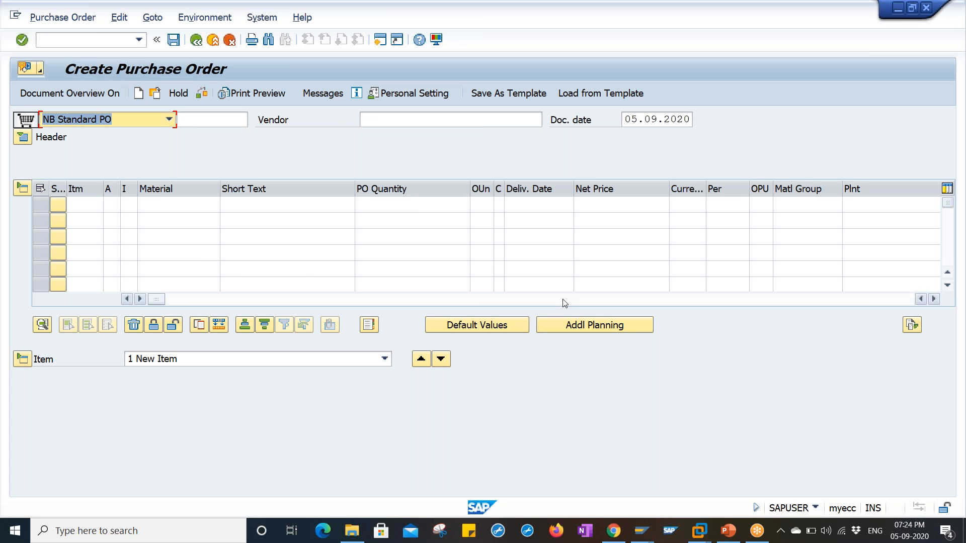
click(634, 207)
key(ctrl+v)
key(Return)
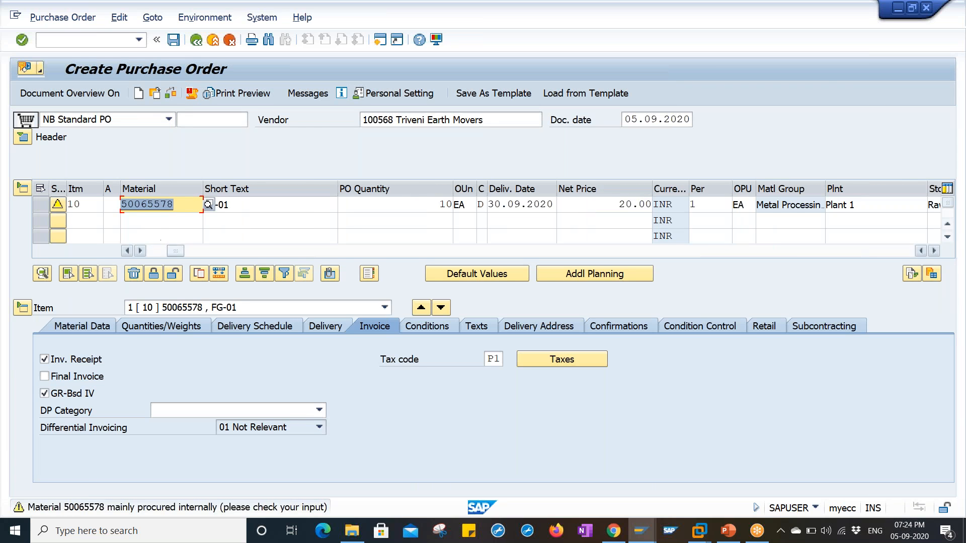
click(177, 44)
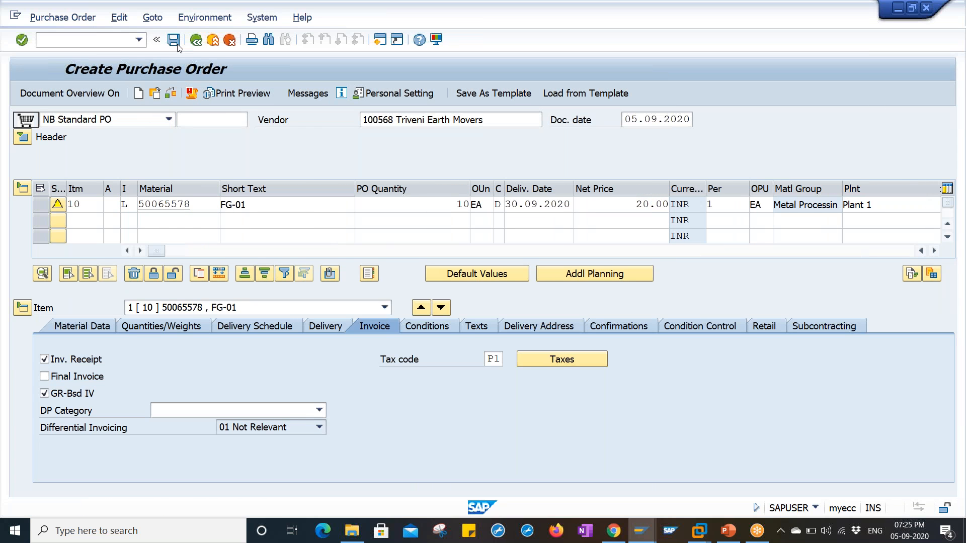
Step: Open the newly saved purchase order and switch it to change mode
click(157, 95)
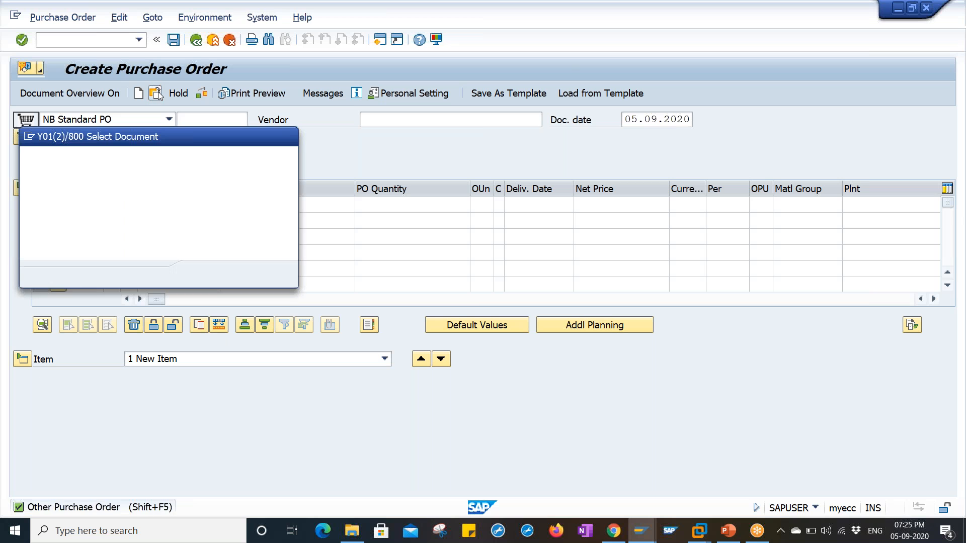
key(Return)
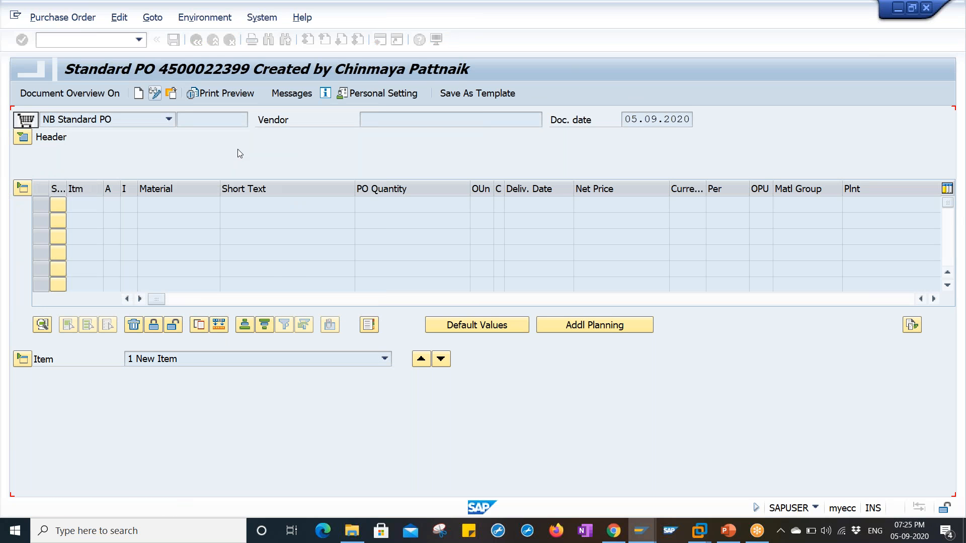
click(155, 94)
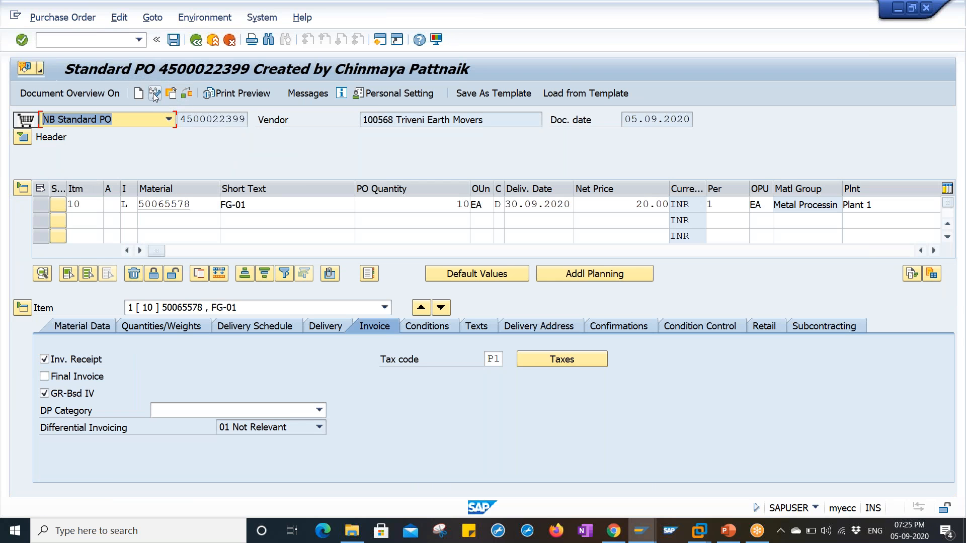
Step: Review the components of item 10, explode its BOM again, check the component list and save the purchase order
click(68, 327)
click(640, 359)
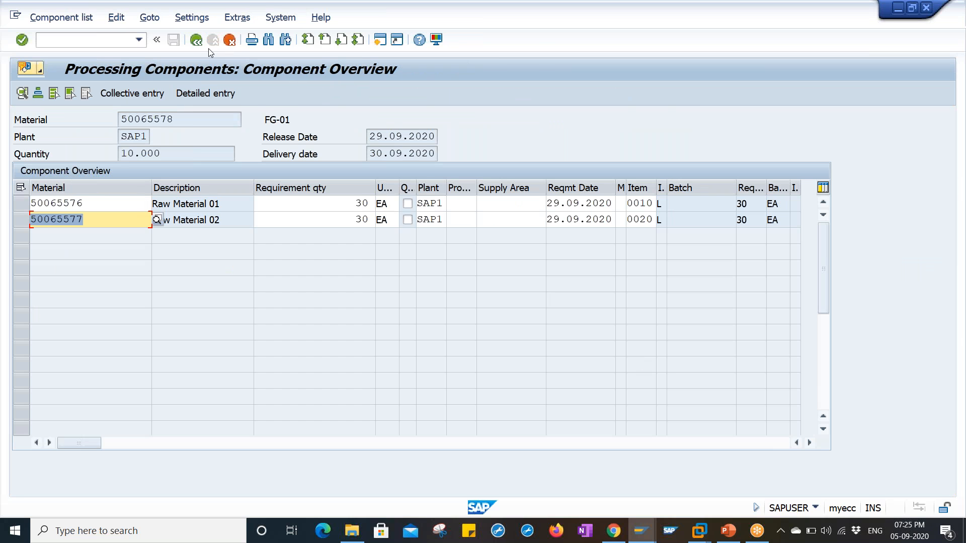
click(196, 41)
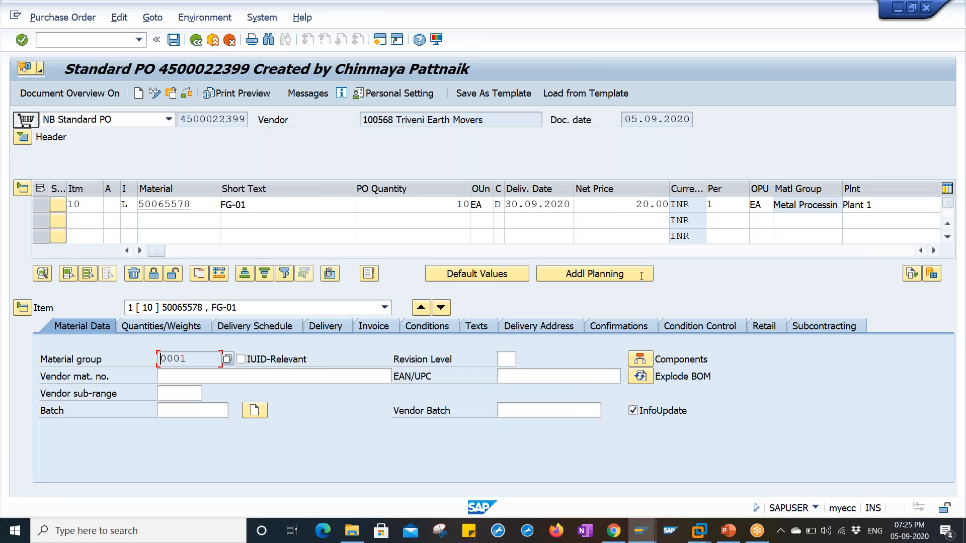
click(640, 376)
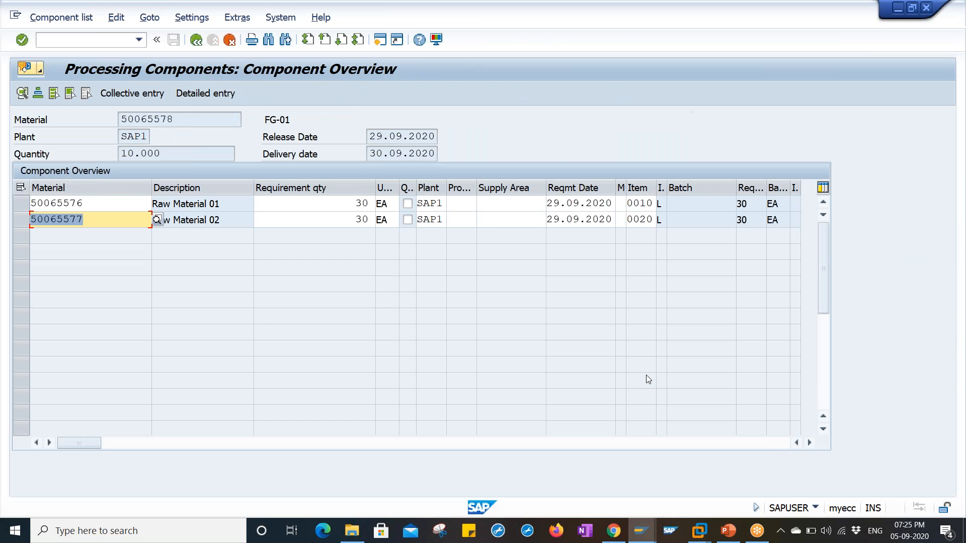
click(195, 41)
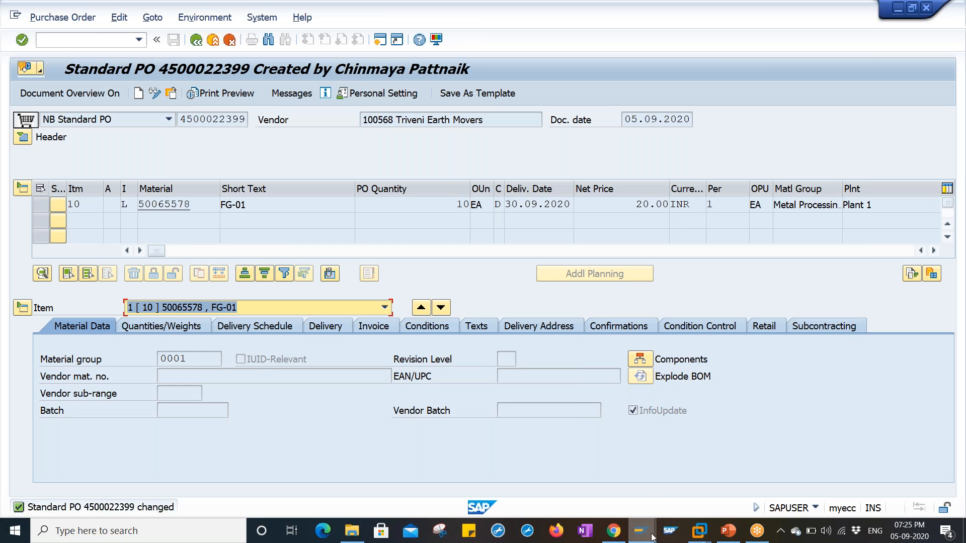
Step: Start subcontracting stock monitoring for the vendor with ME2O in the material document session
mouse_move(652, 537)
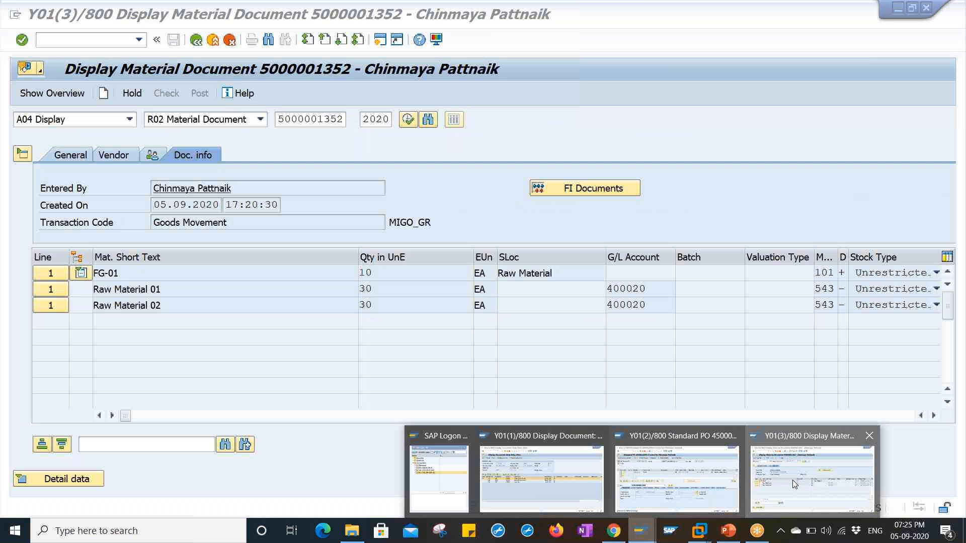
click(792, 480)
text(/NME20)
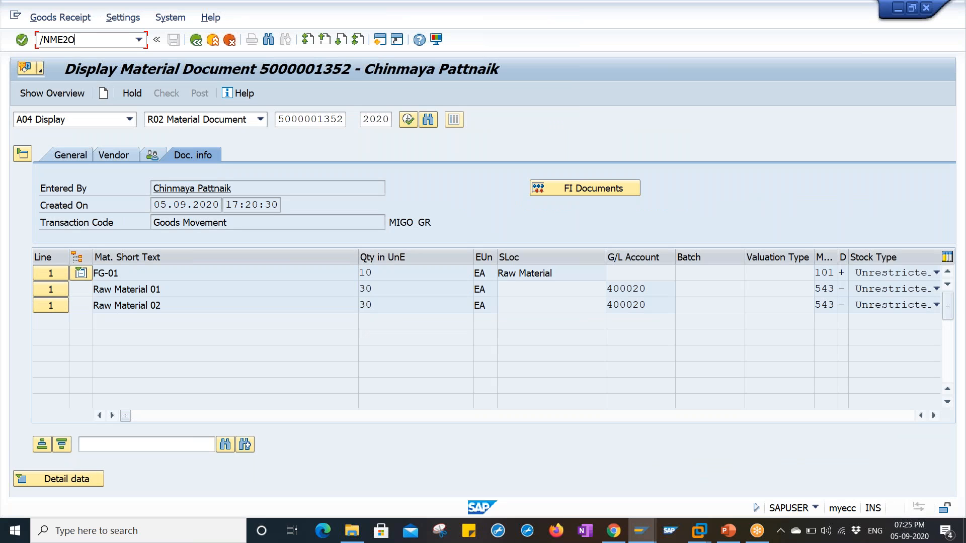
key(Return)
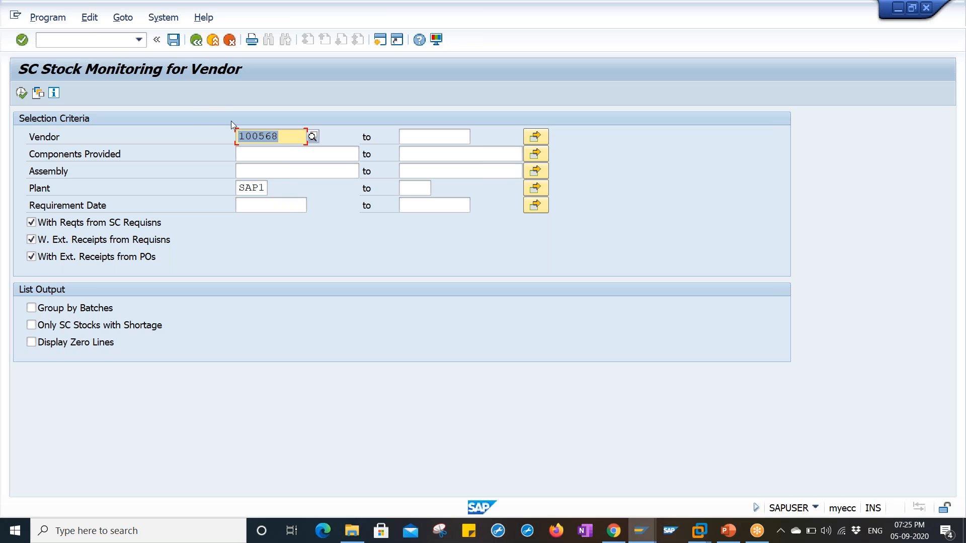
Step: Keep the preset vendor and plant SAP1, limit the components provided to 50065576 through 50065577, and run the stock monitoring report
click(245, 136)
click(255, 190)
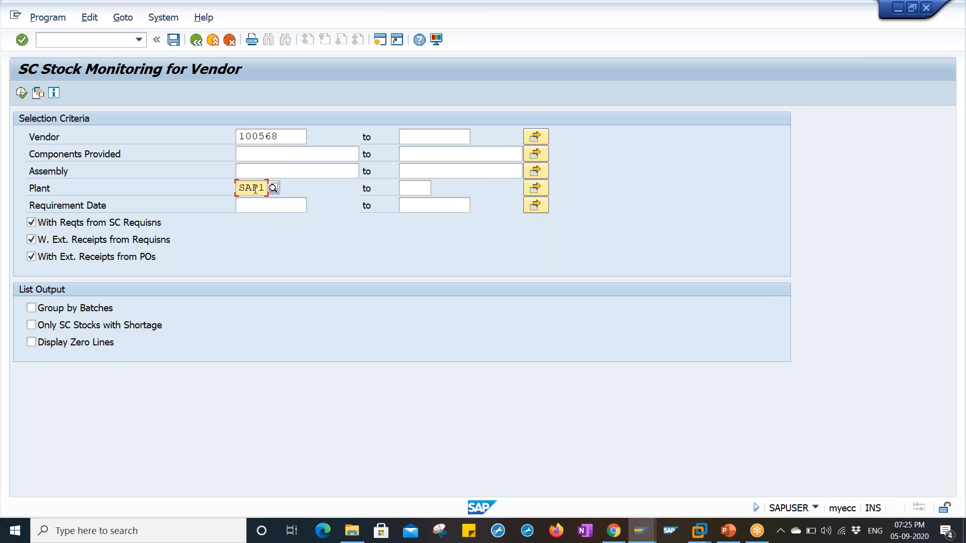
click(268, 155)
key(Down)
key(Return)
key(Tab)
key(Down)
key(Return)
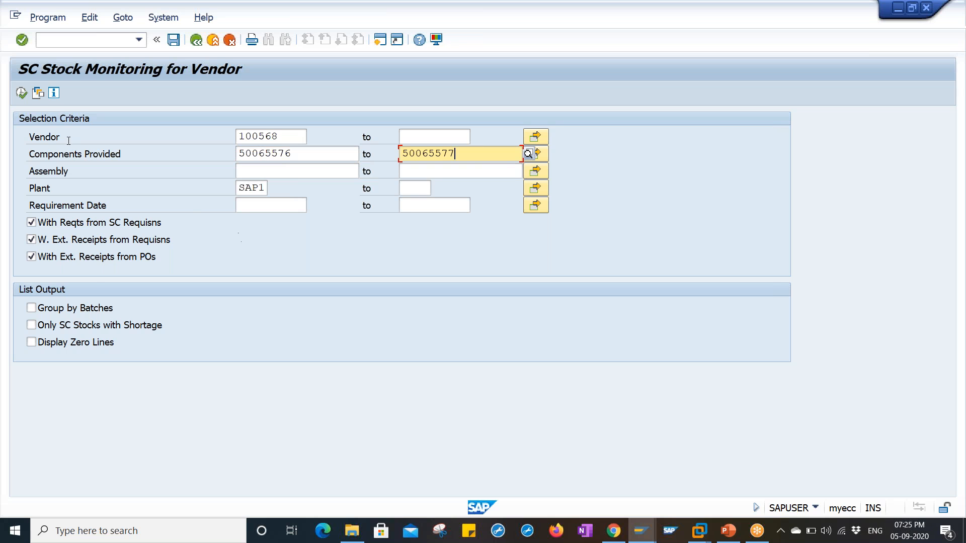
click(23, 97)
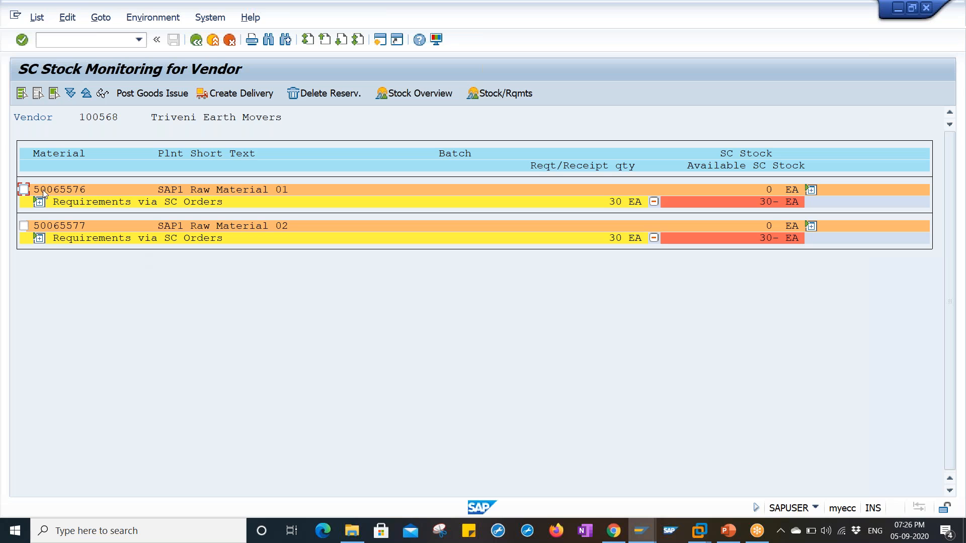
Step: Create a subcontracting delivery for raw materials 50065576 and 50065577, 30 EA each from storage location 1000
click(25, 191)
click(25, 226)
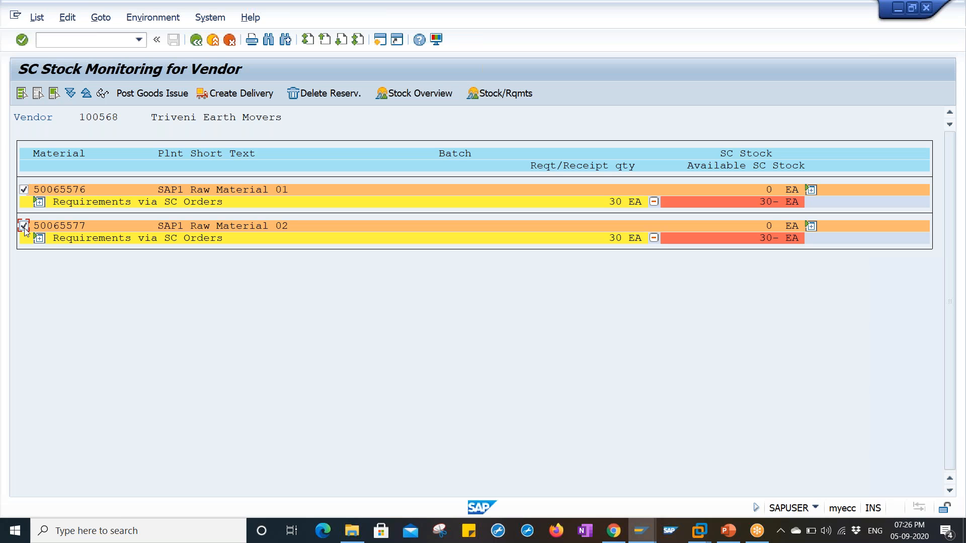
click(237, 93)
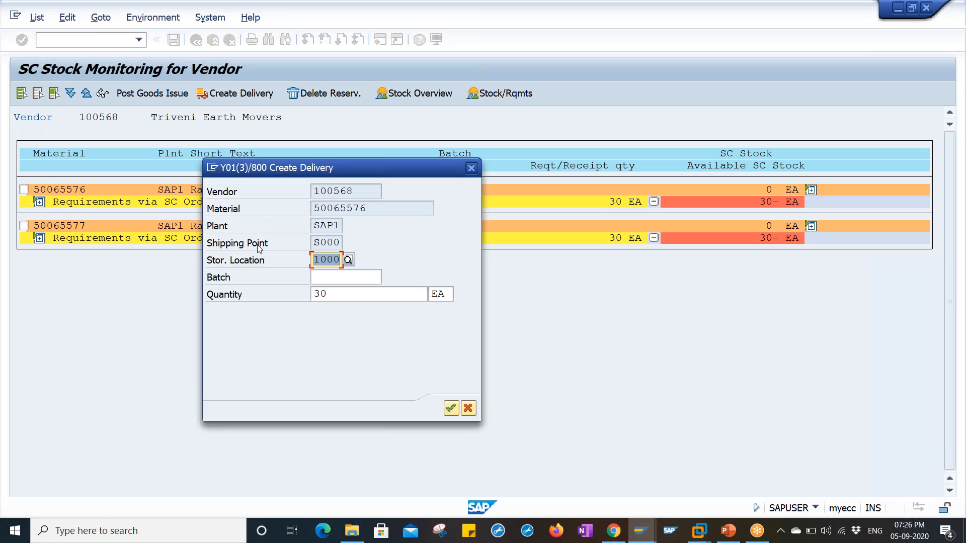
click(334, 242)
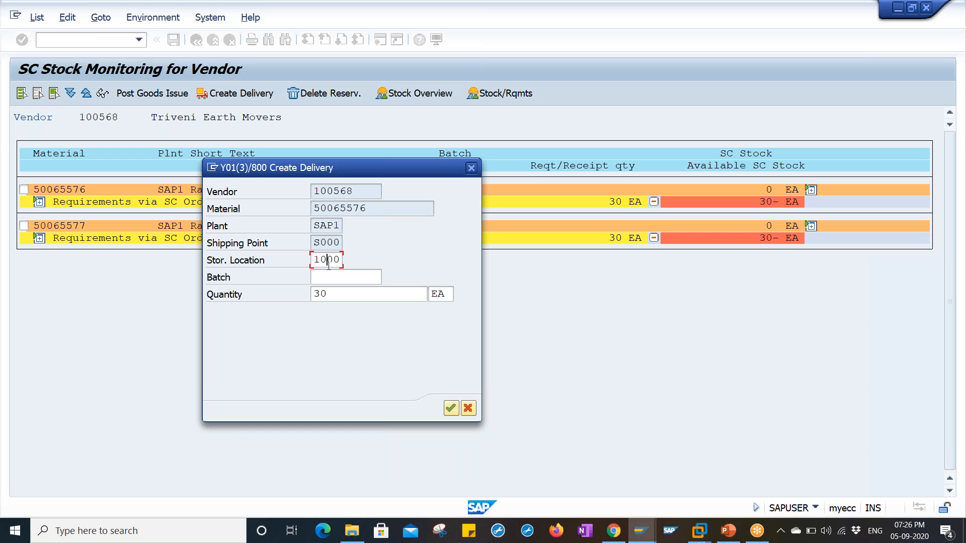
double_click(328, 261)
click(331, 295)
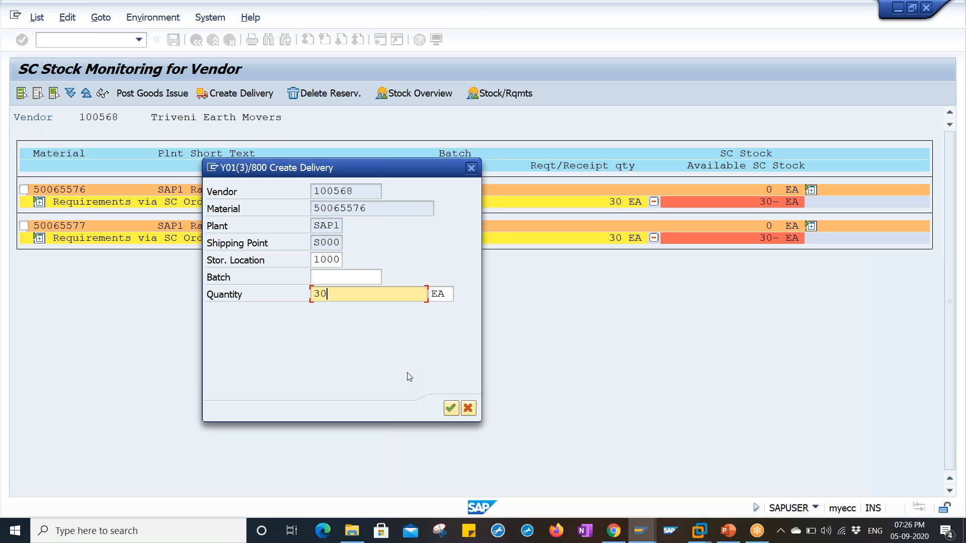
click(450, 410)
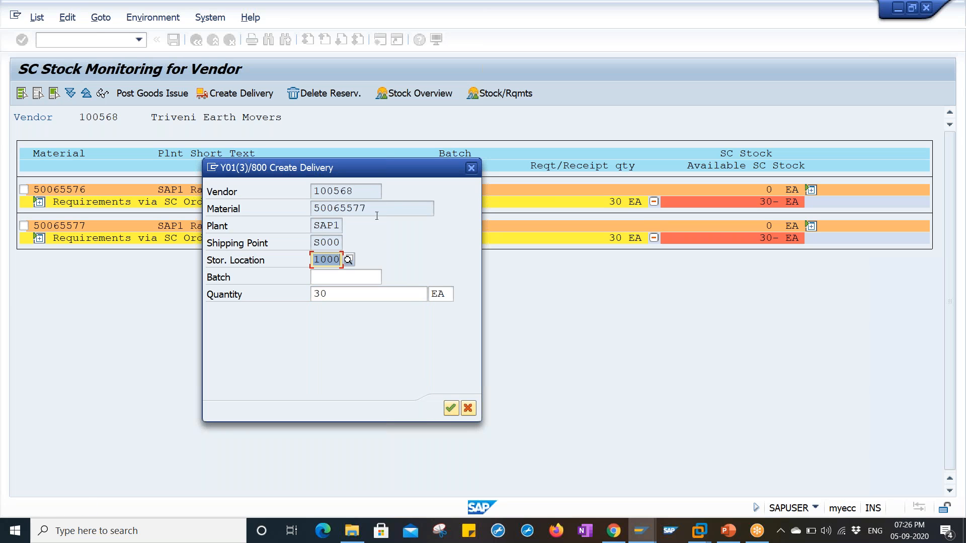
click(372, 210)
click(451, 409)
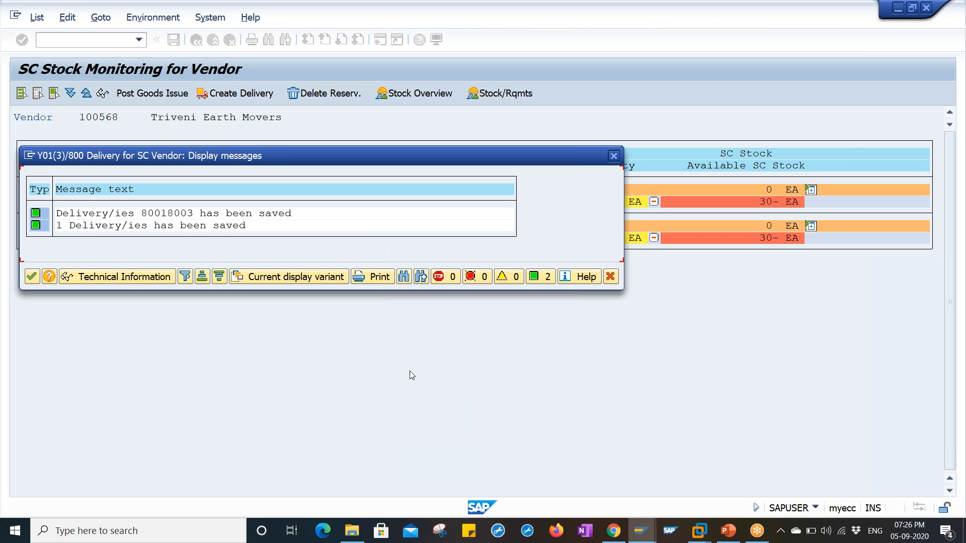
Step: Copy the new delivery's number from the message log and close the log
click(167, 216)
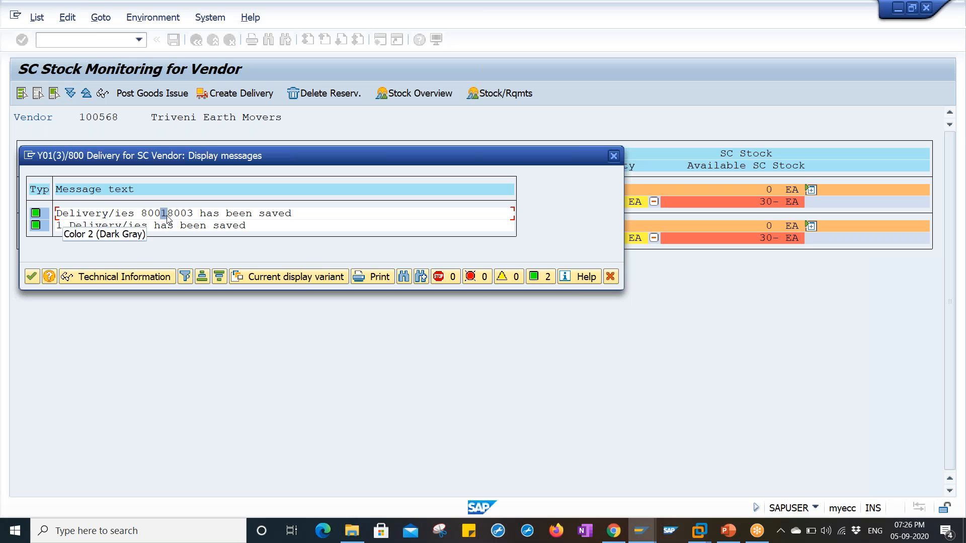
click(157, 216)
click(150, 215)
key(ctrl+y)
drag(142, 214, 196, 214)
key(ctrl+c)
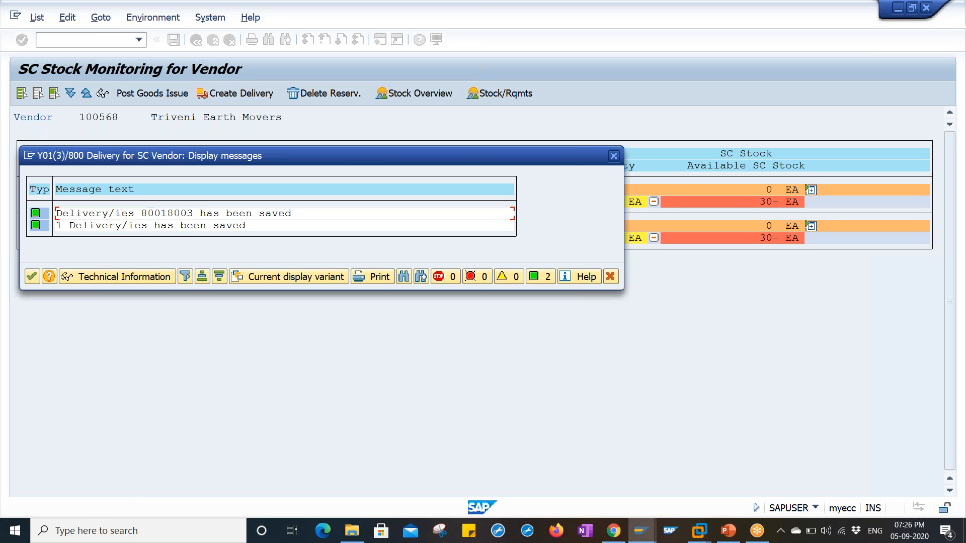
click(33, 276)
Step: Start outbound delivery change with VL02N and open the newly created subcontracting delivery
click(94, 41)
text(/NVL)
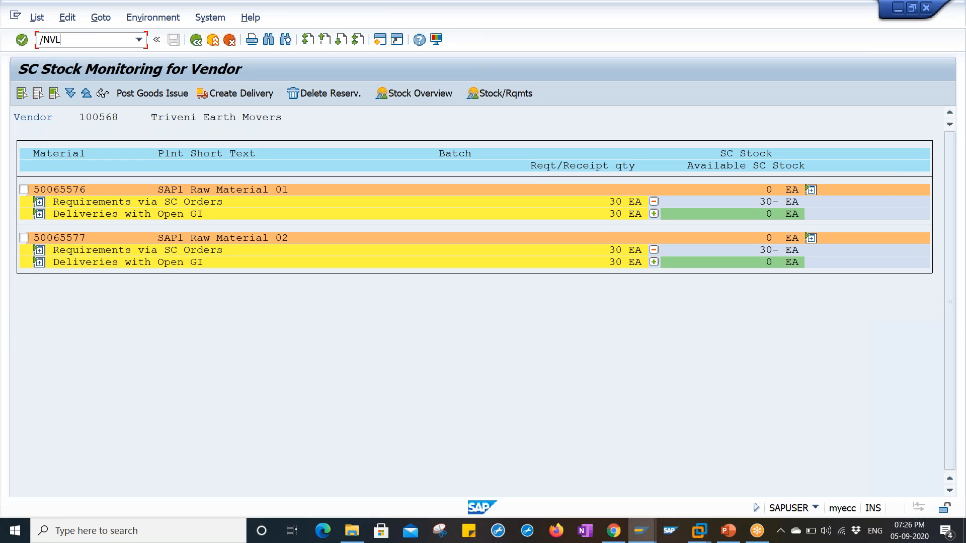
text(02N)
key(Return)
key(ctrl+c)
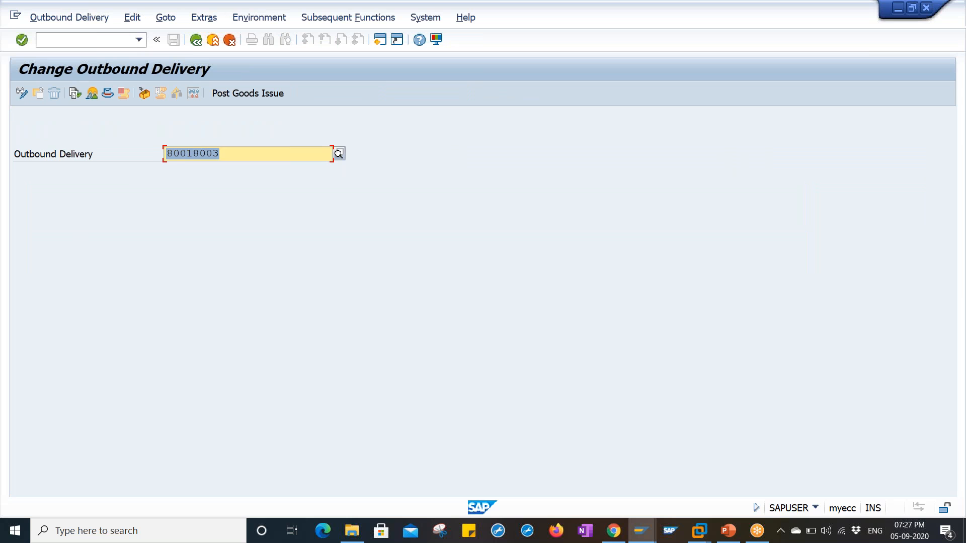
click(220, 153)
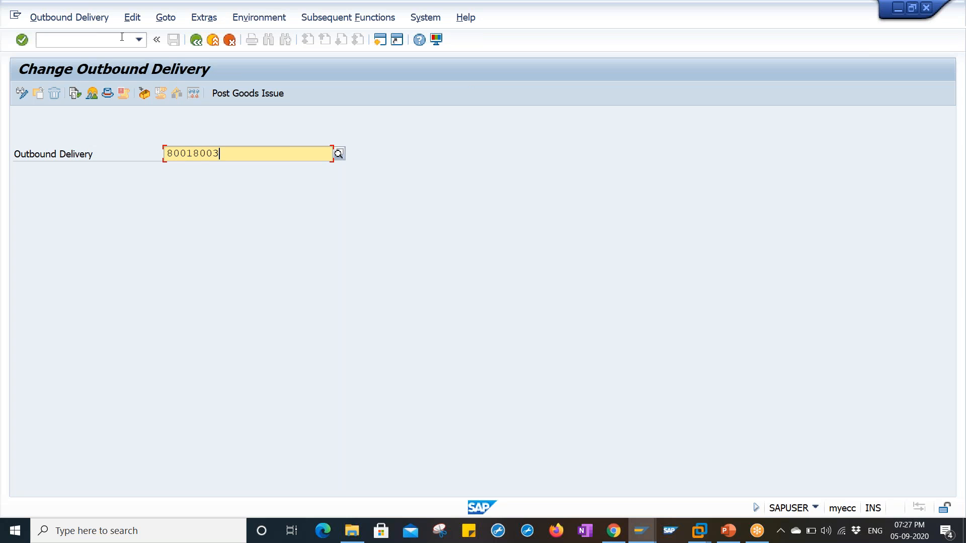
key(alt+Tab)
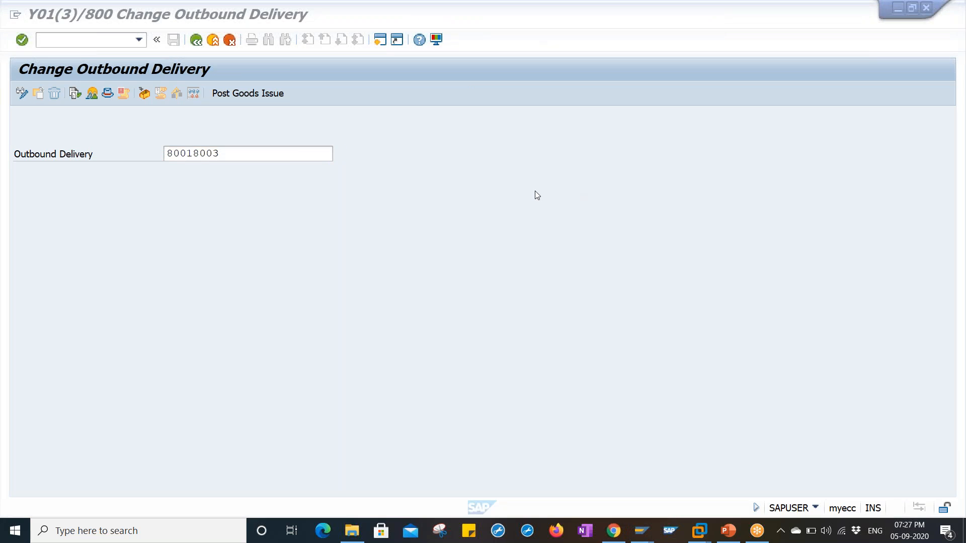
click(256, 155)
key(Return)
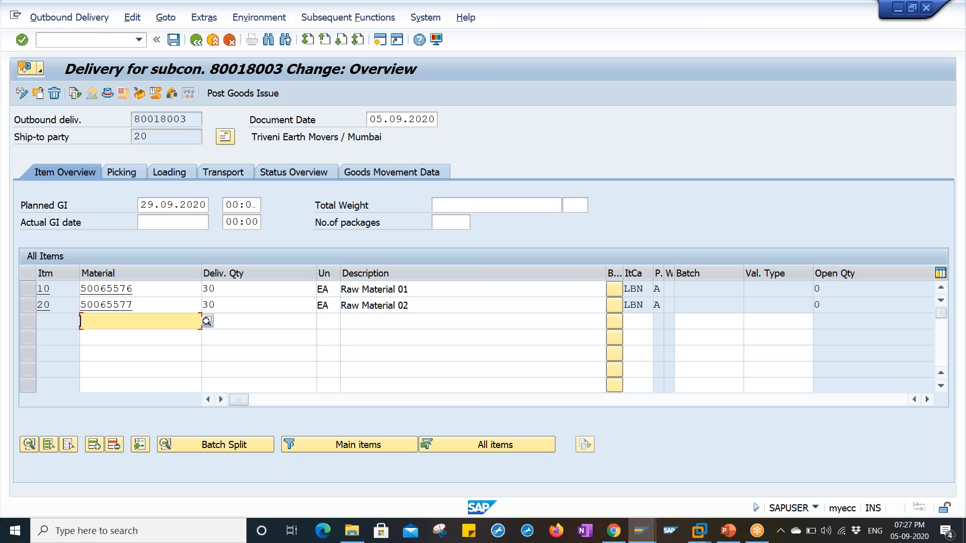
Step: Enter a picked quantity of 30 for both items 10 and 20 of the delivery
click(129, 173)
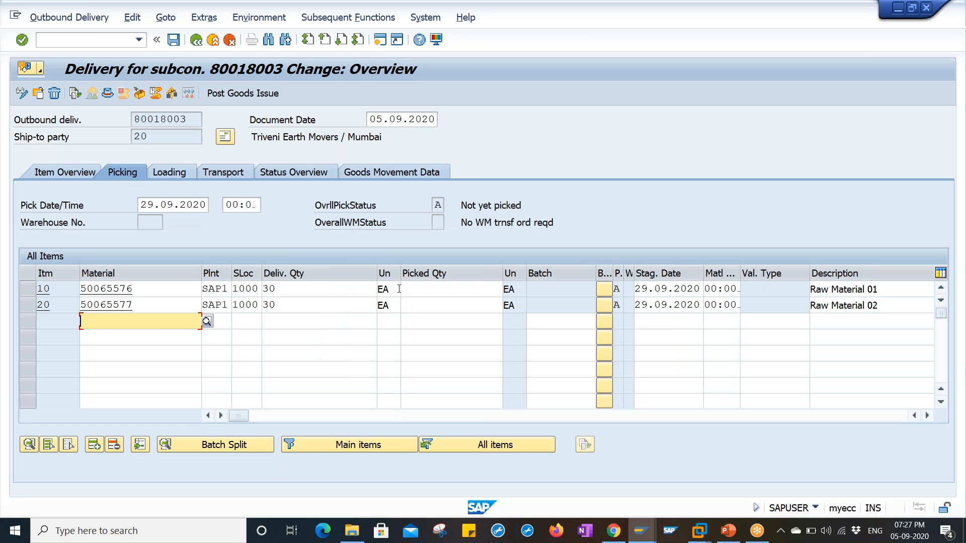
click(430, 291)
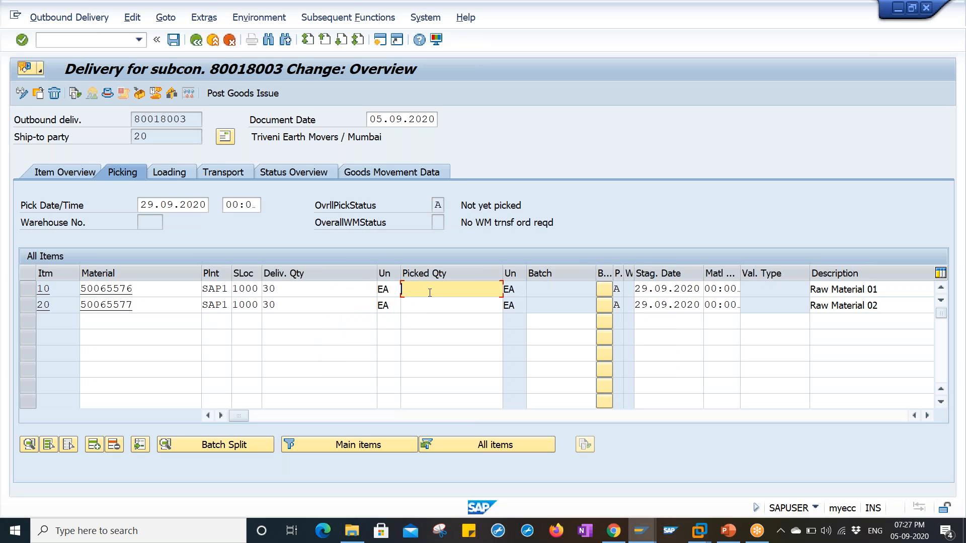
text(30)
click(431, 305)
text(30)
key(Return)
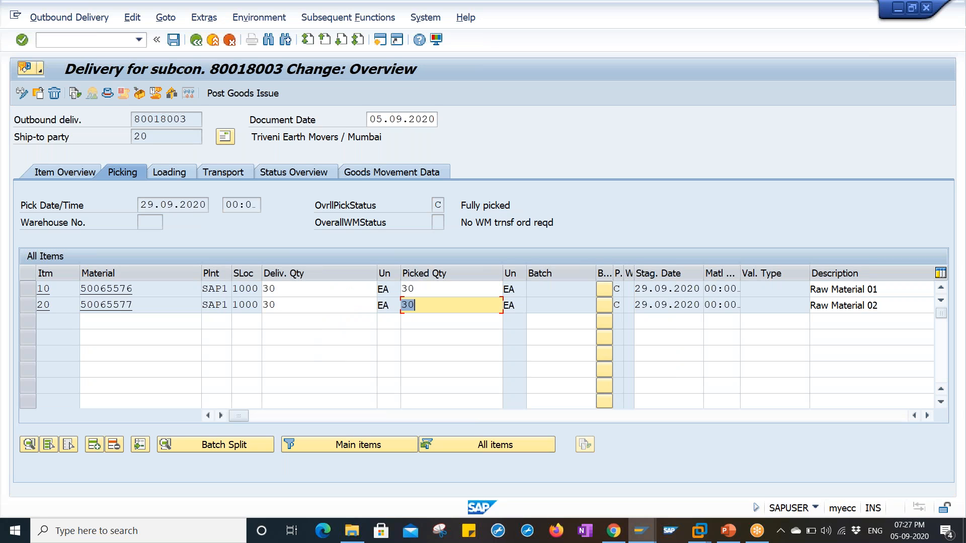
Step: Check the overall picking status and both picked quantities, and post the goods issue for the delivery
drag(460, 205, 521, 209)
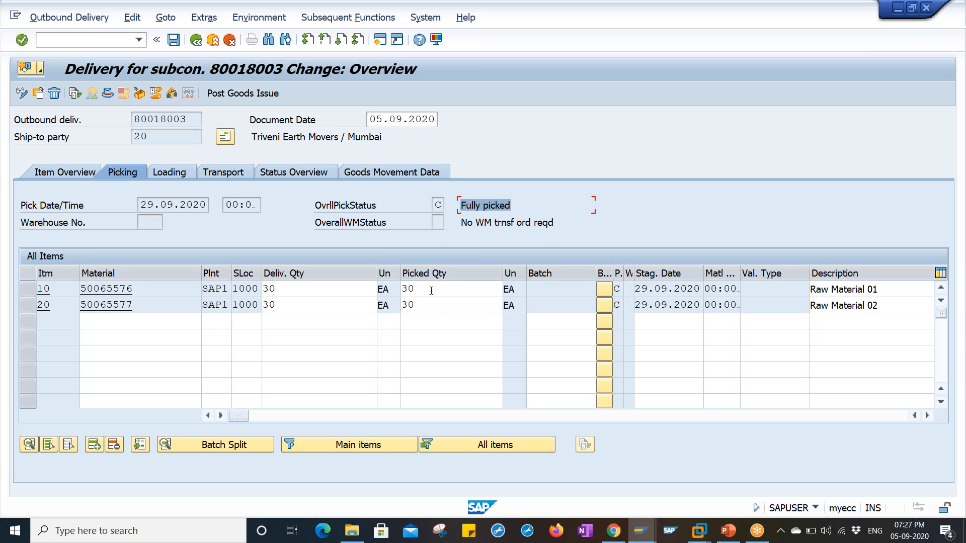
click(431, 290)
click(431, 304)
click(430, 289)
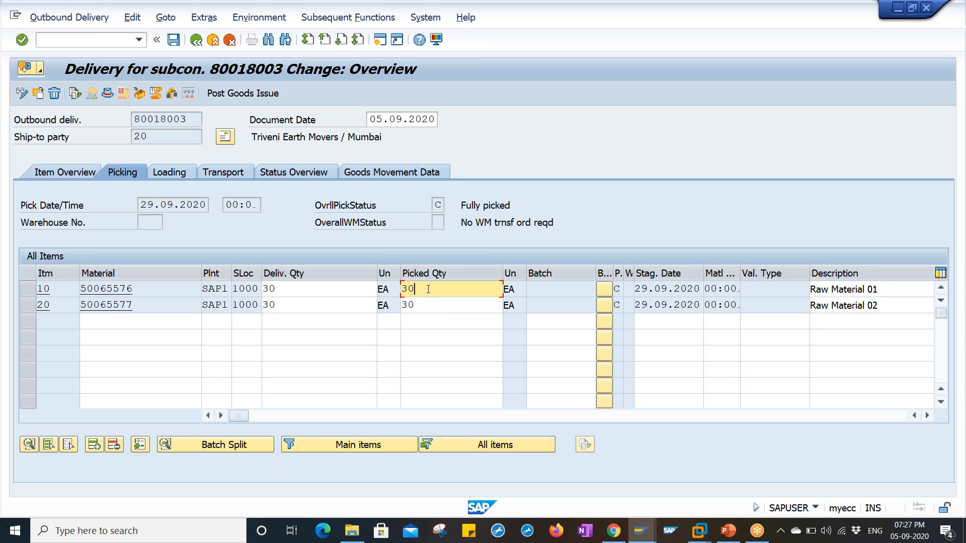
click(276, 101)
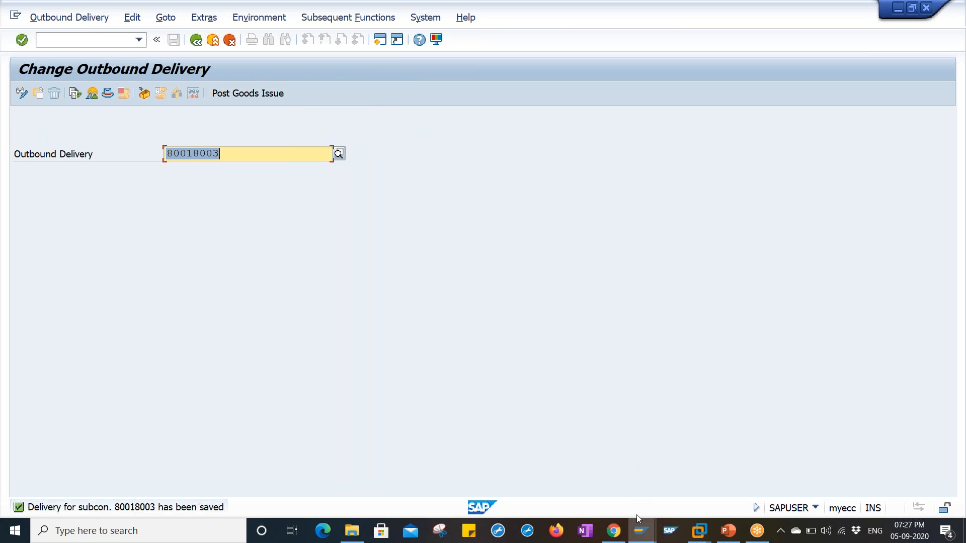
Step: Run the stock overview for material 50065577 in plant SAP1, storage location 1000, and examine the stock provided to vendor
mouse_move(641, 538)
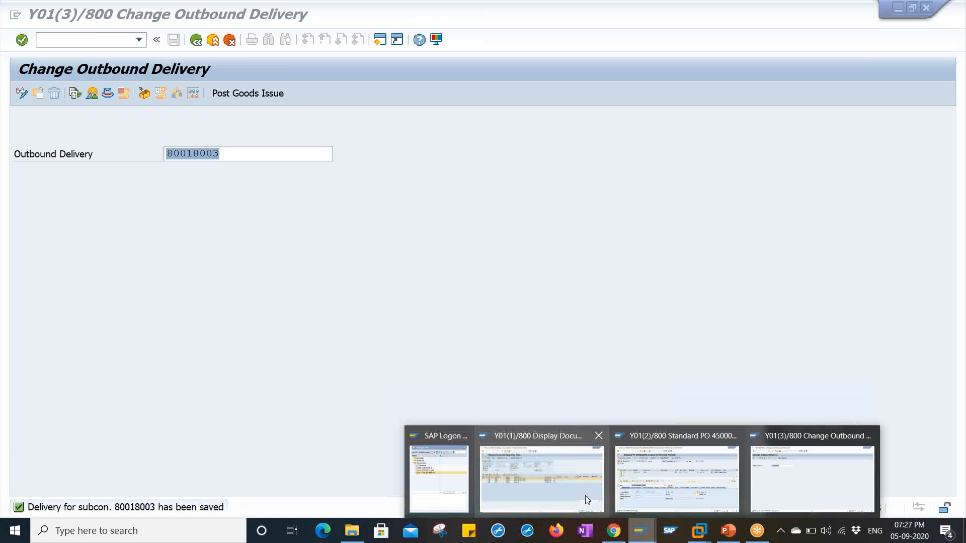
click(559, 487)
text(/NMMB)
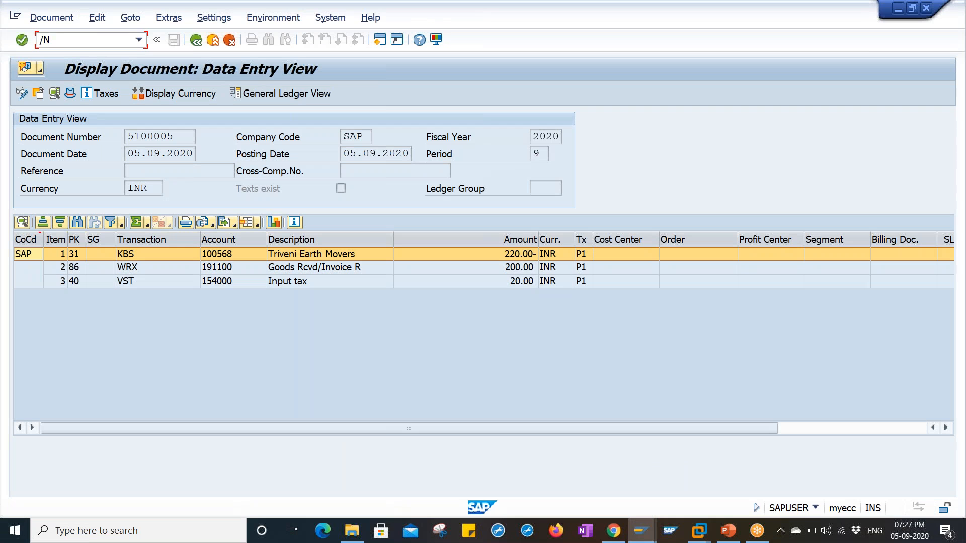
key(Return)
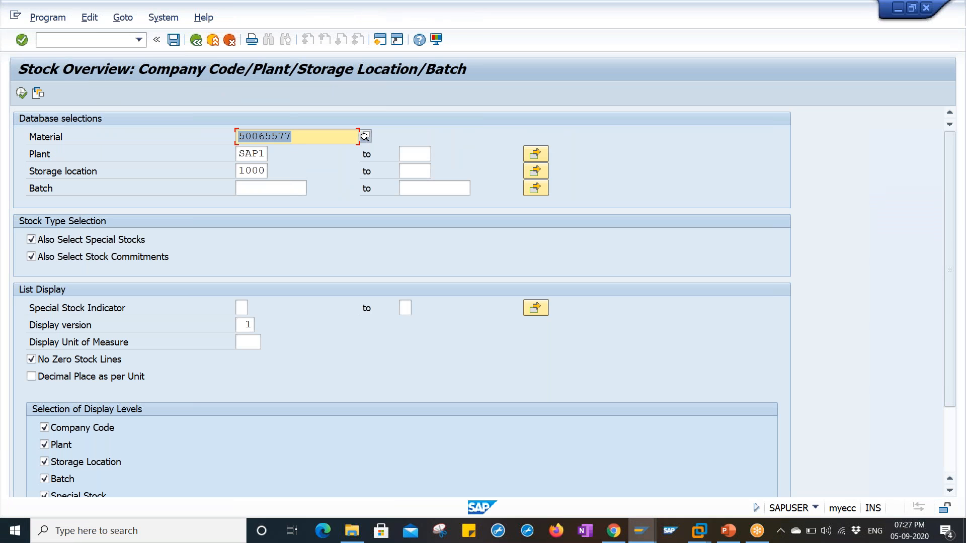
click(21, 92)
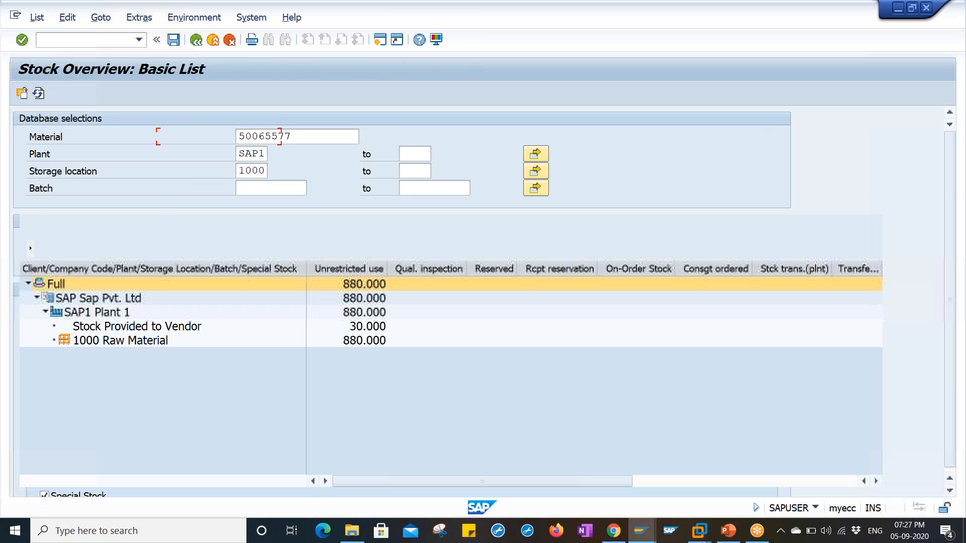
click(65, 328)
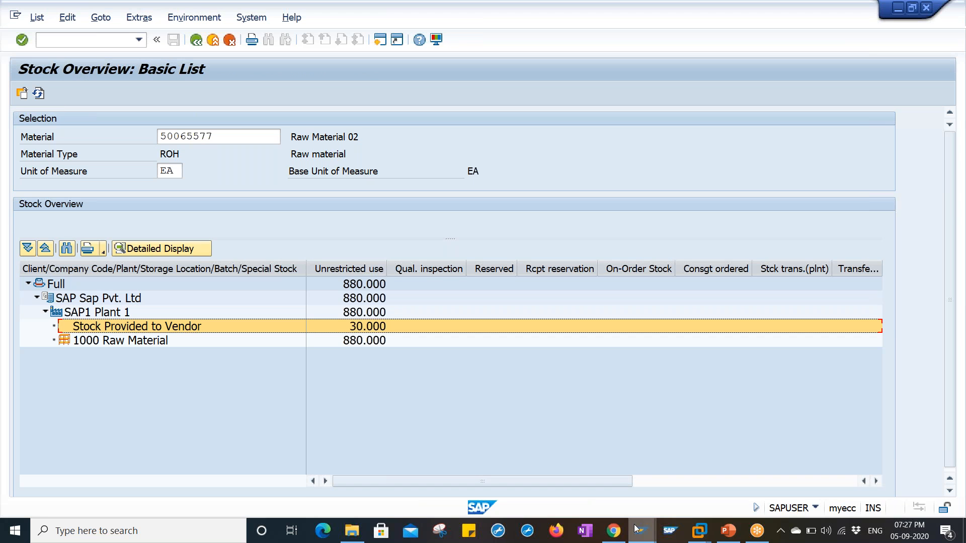
Step: Start MIGO in the outbound delivery session and set it to A01 Goods Receipt against R01 Purchase Order
mouse_move(640, 530)
click(798, 476)
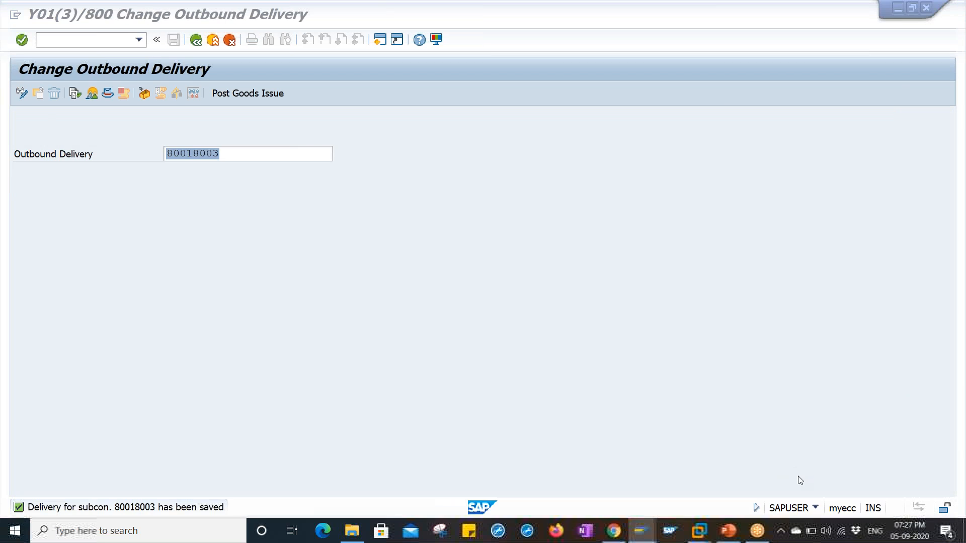
click(95, 39)
text(/NMIGO)
key(Return)
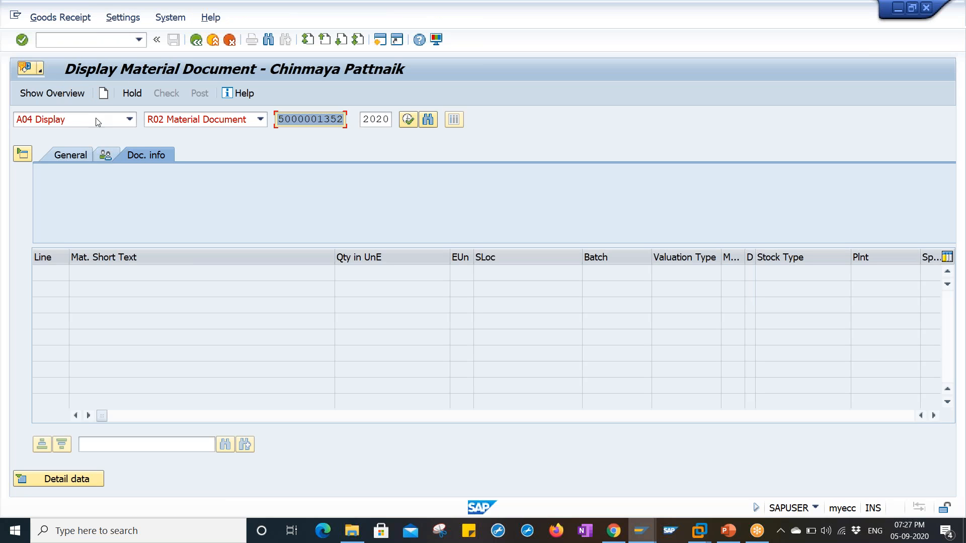
click(96, 124)
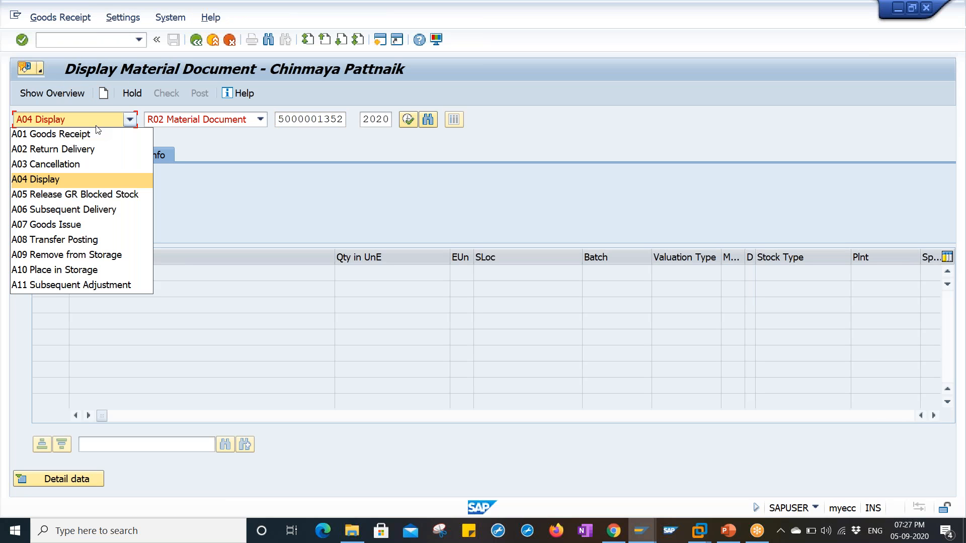
click(96, 139)
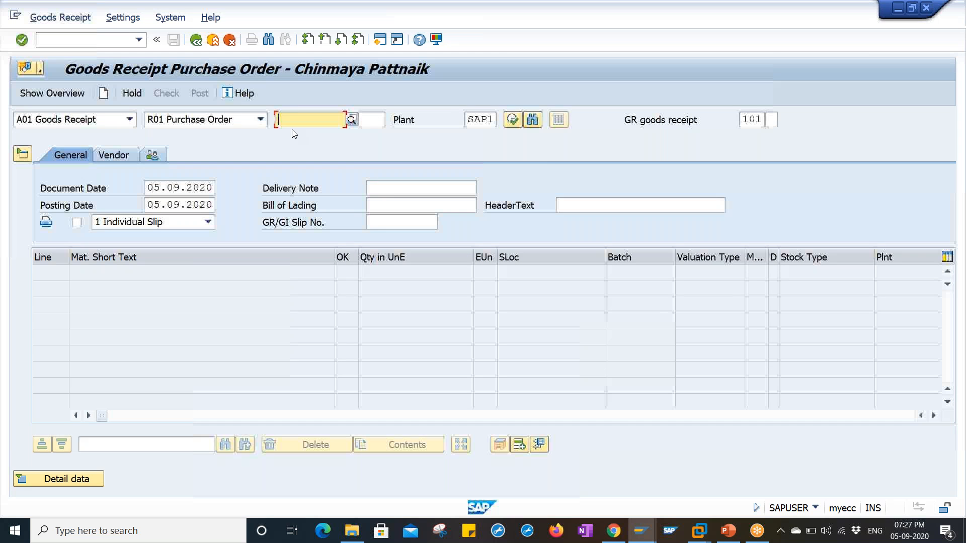
key(ctrl+v)
key(Return)
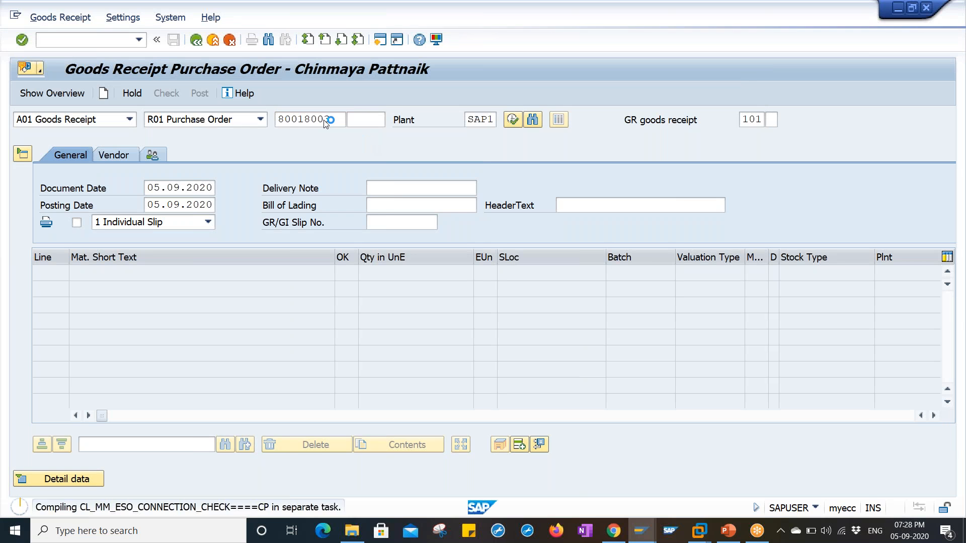
key(alt+Tab)
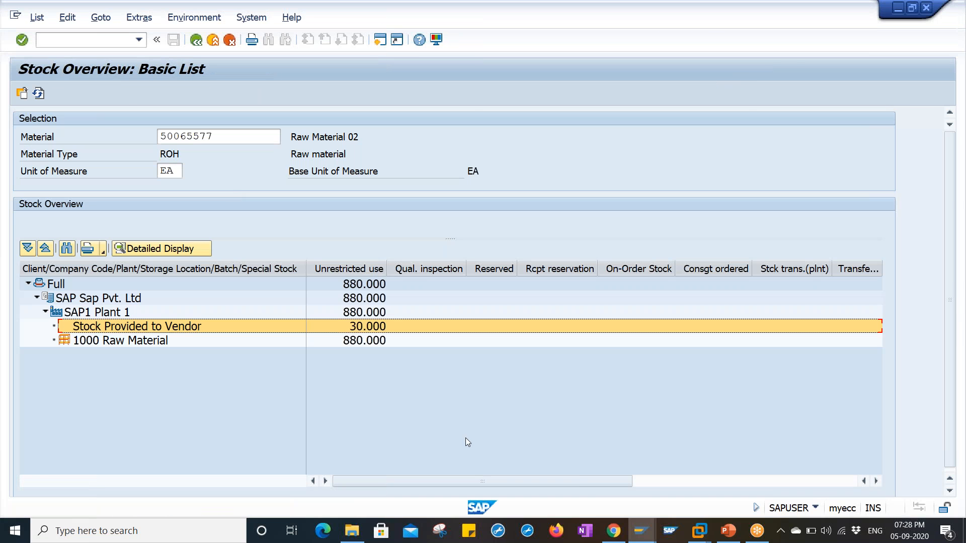
Step: Copy the purchase order number from the purchase order session and load its item into the MIGO goods receipt
mouse_move(641, 532)
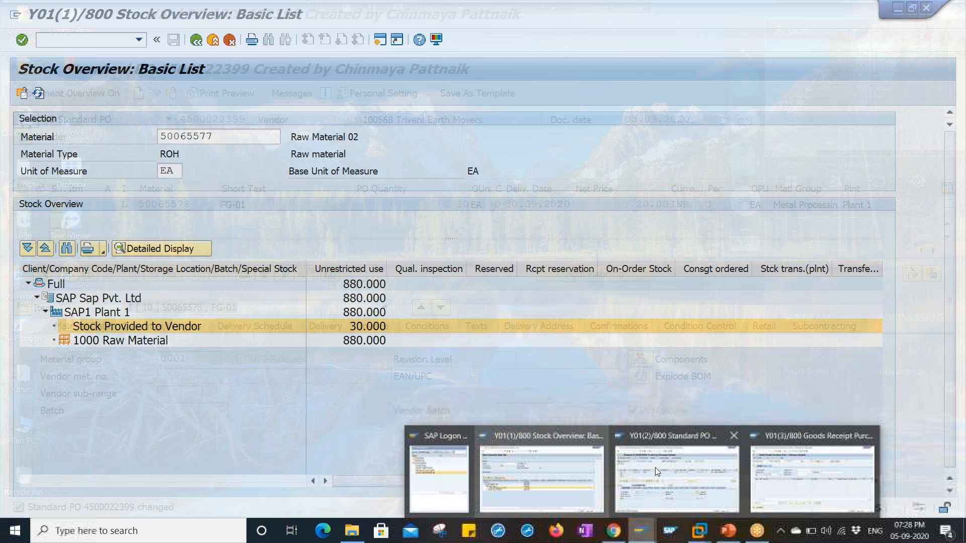
click(655, 467)
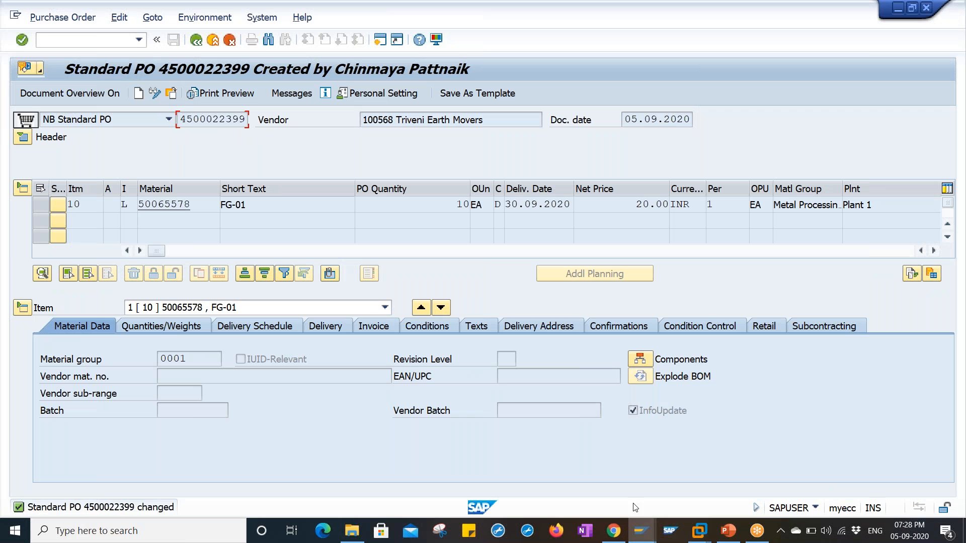
click(644, 538)
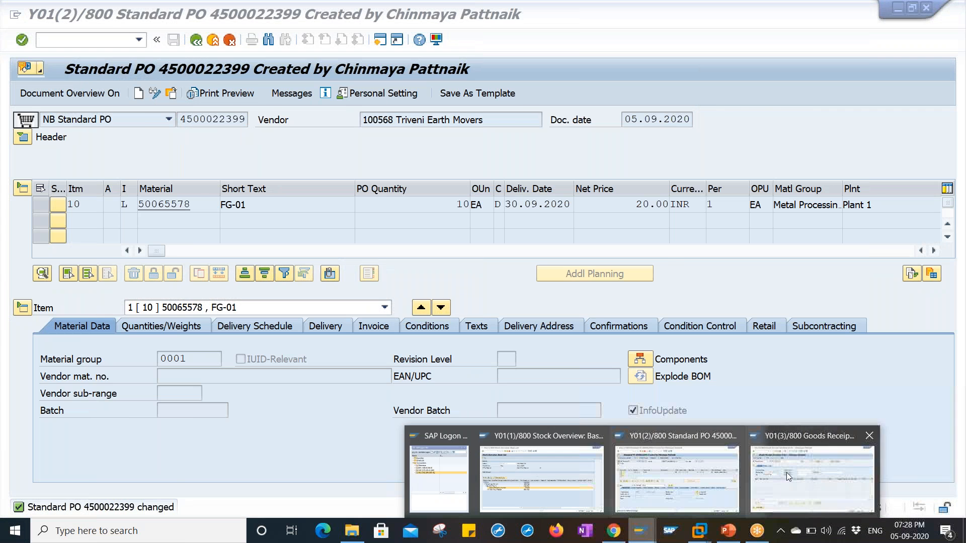
click(786, 472)
key(ctrl+v)
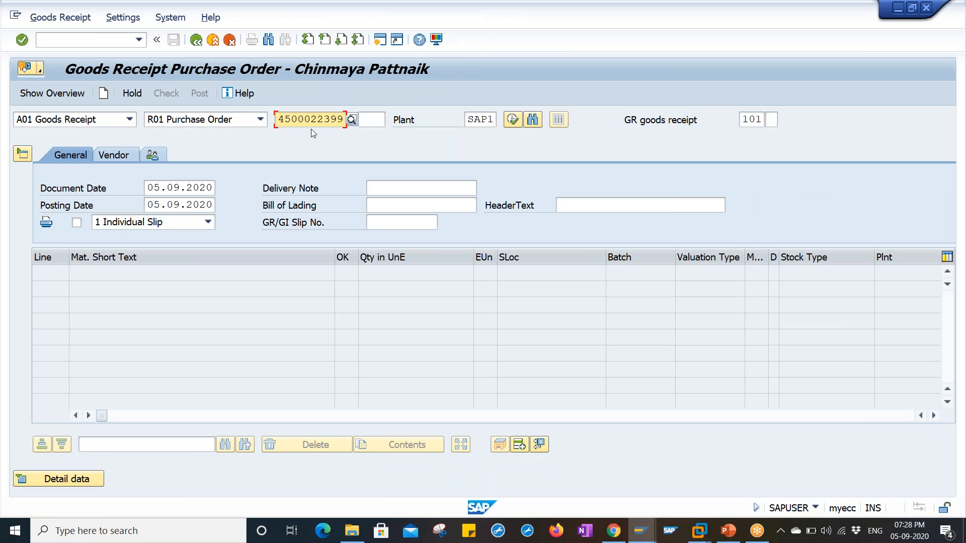
key(Return)
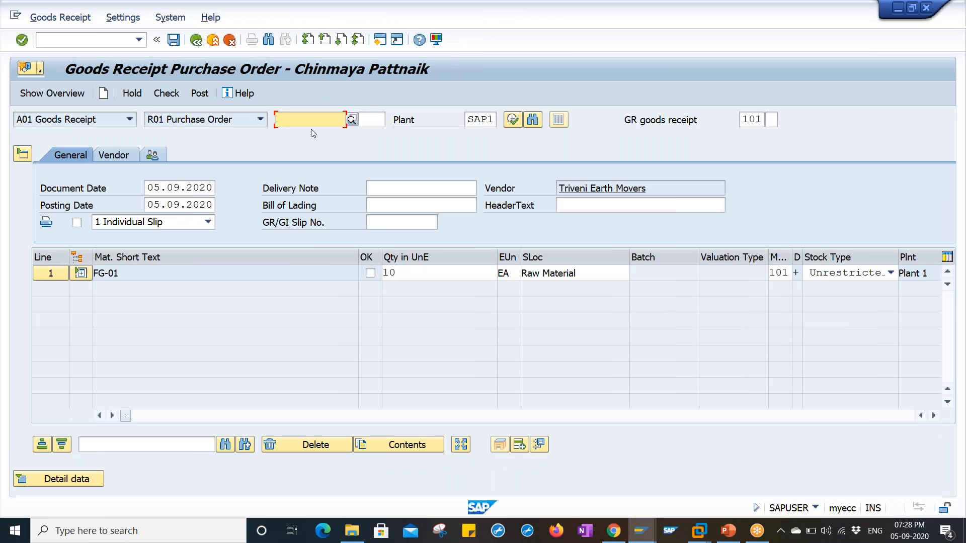
Step: Mark the FG-01 line as OK, check the goods receipt, and post it
click(372, 273)
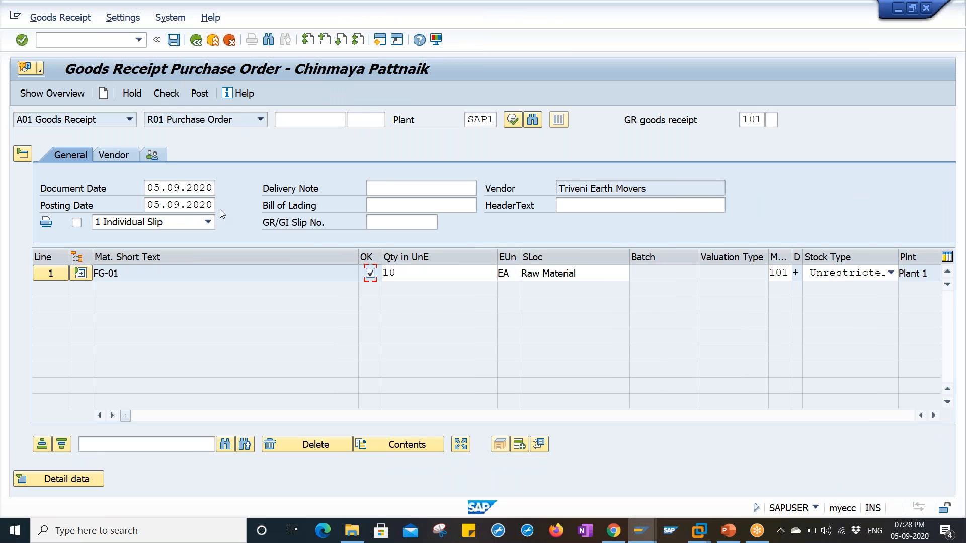
click(171, 100)
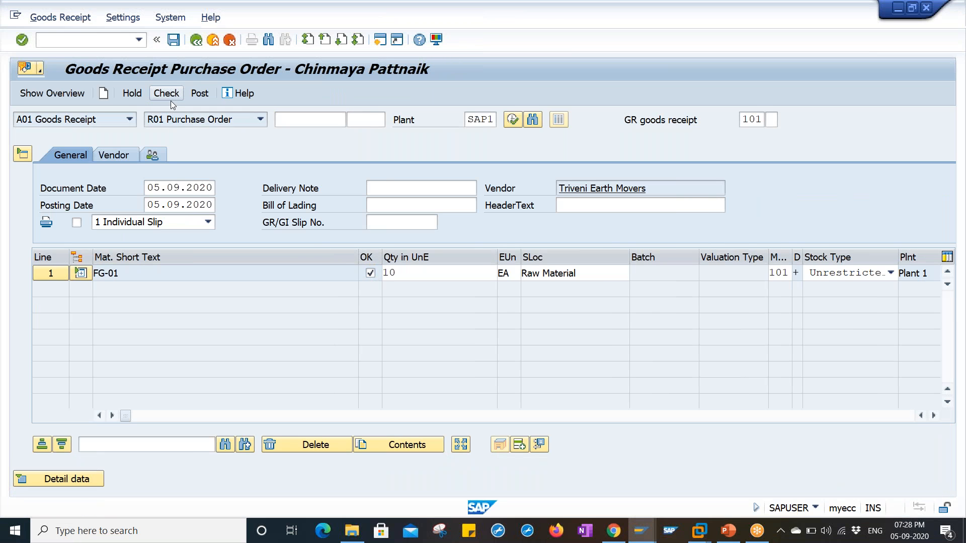
click(198, 94)
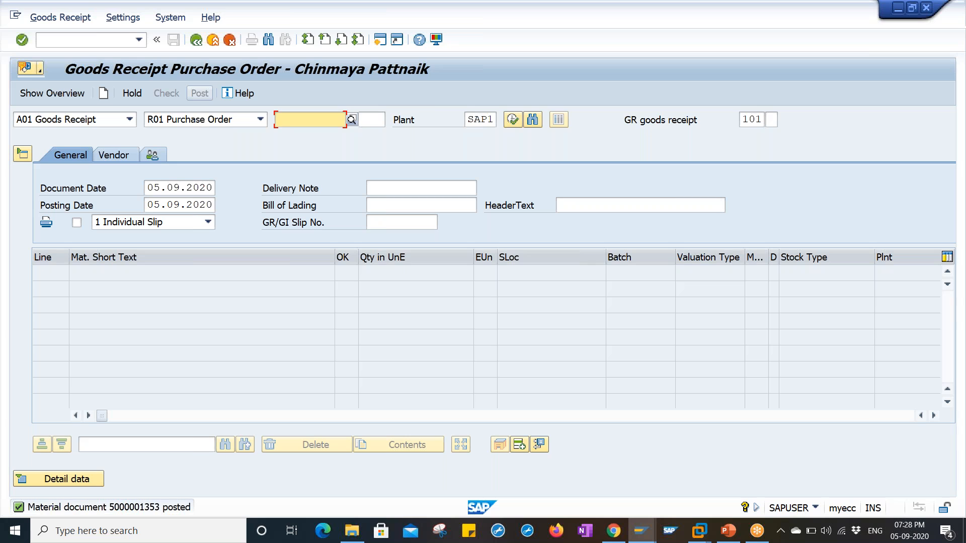
click(430, 104)
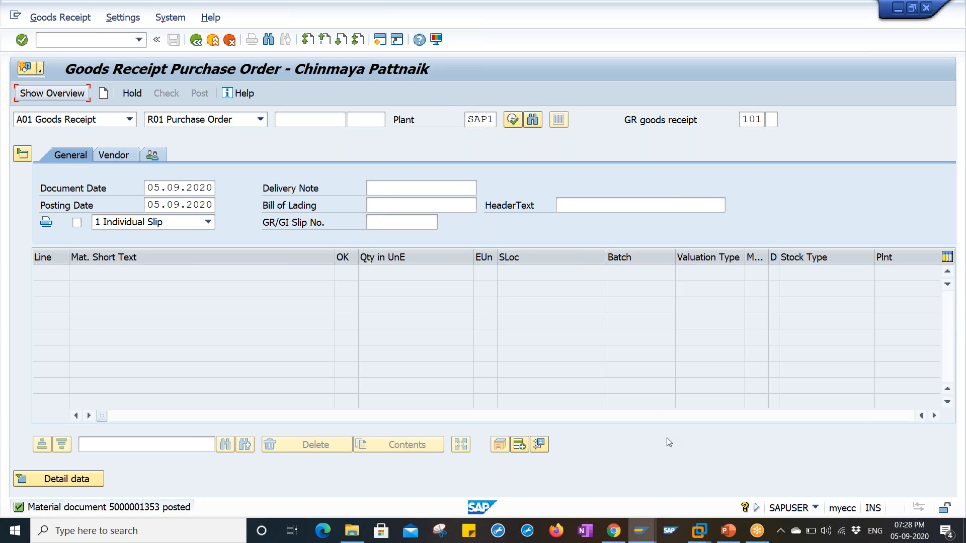
Step: Switch to the PowerPoint Sub-Contracting slide show and advance to the Organizational Elements slide
click(728, 531)
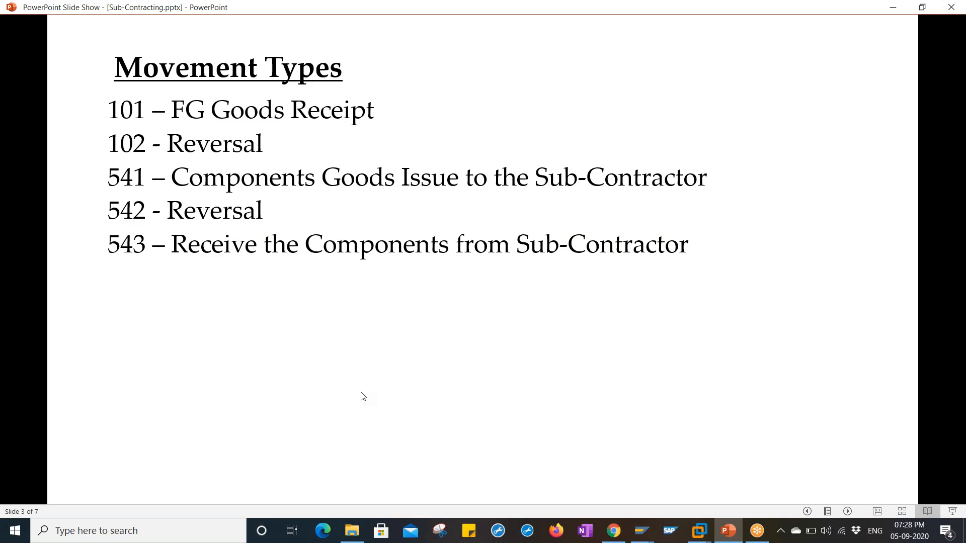
click(363, 397)
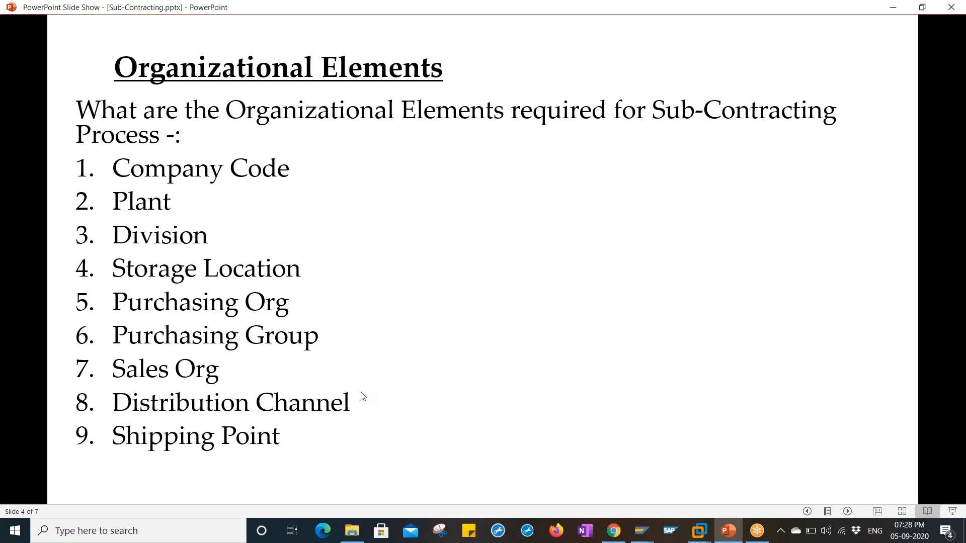
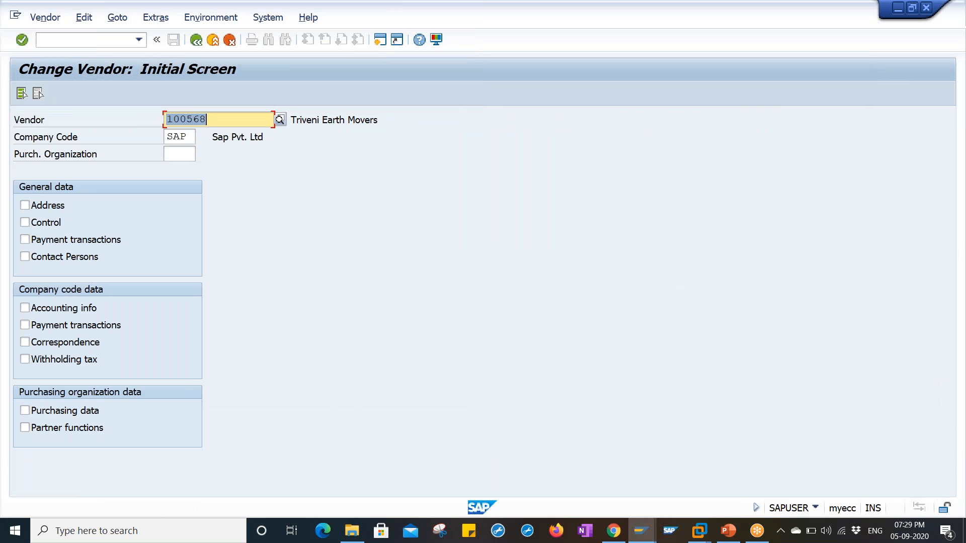
Step: Open the general Control data of vendor Triveni Earth Movers and check the customer number assigned to it
click(56, 204)
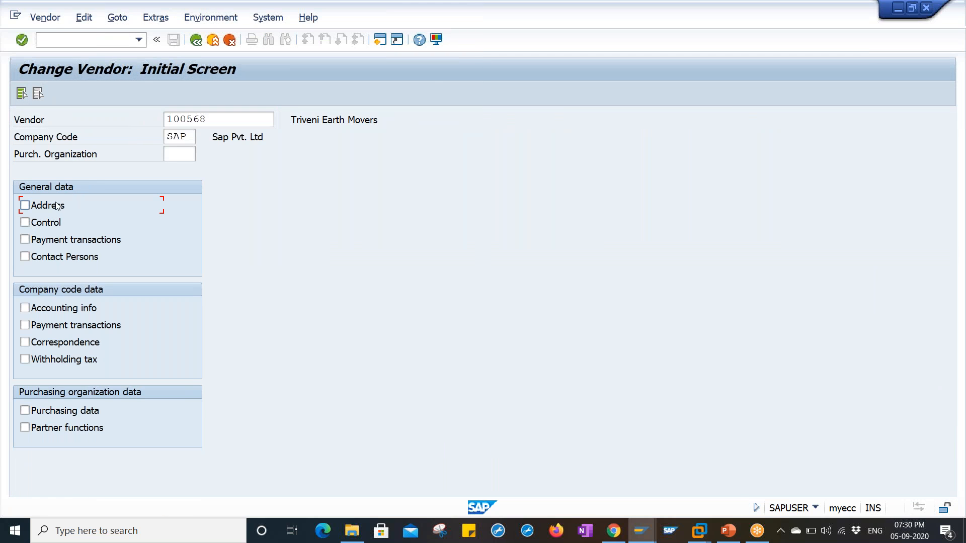
click(52, 222)
key(Return)
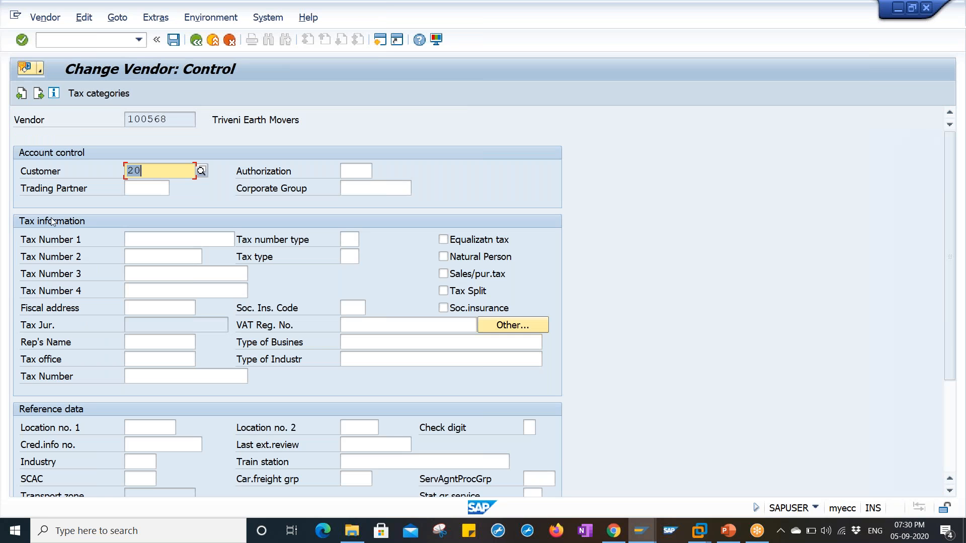
click(158, 172)
drag(157, 172, 119, 171)
drag(179, 120, 86, 163)
click(51, 178)
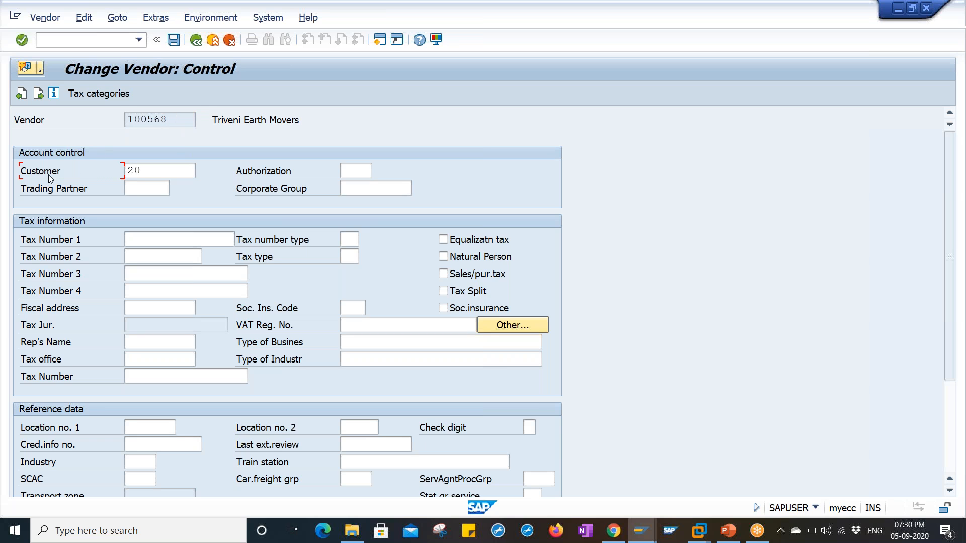
Step: Run XD02 and open the vendor's linked customer for company code SAP with its sales area S000, S0, S0
click(86, 39)
text(/NXD02)
key(Return)
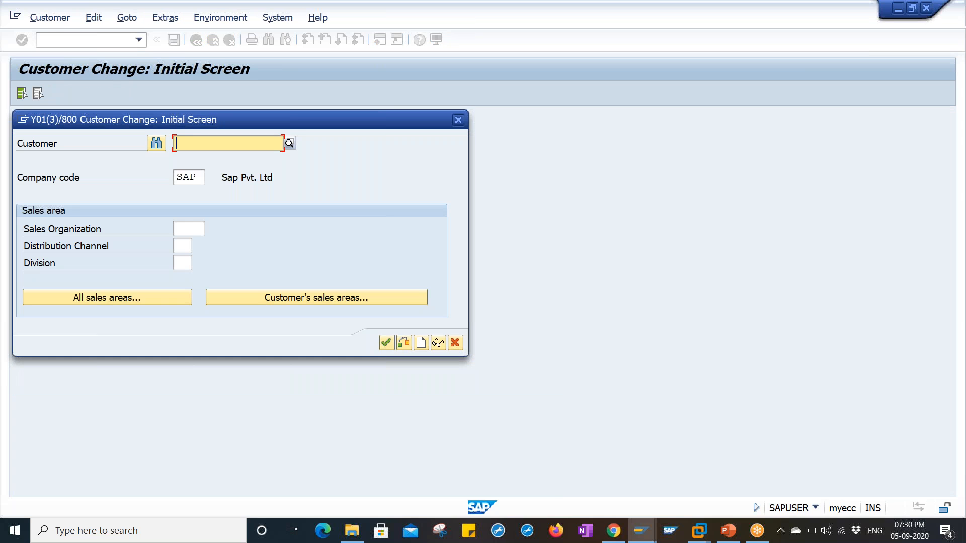
text(20)
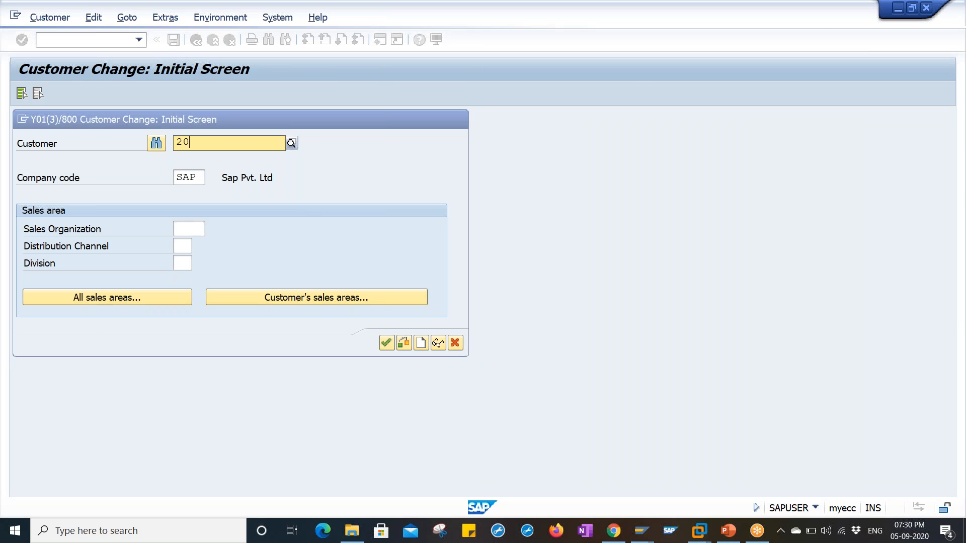
key(Return)
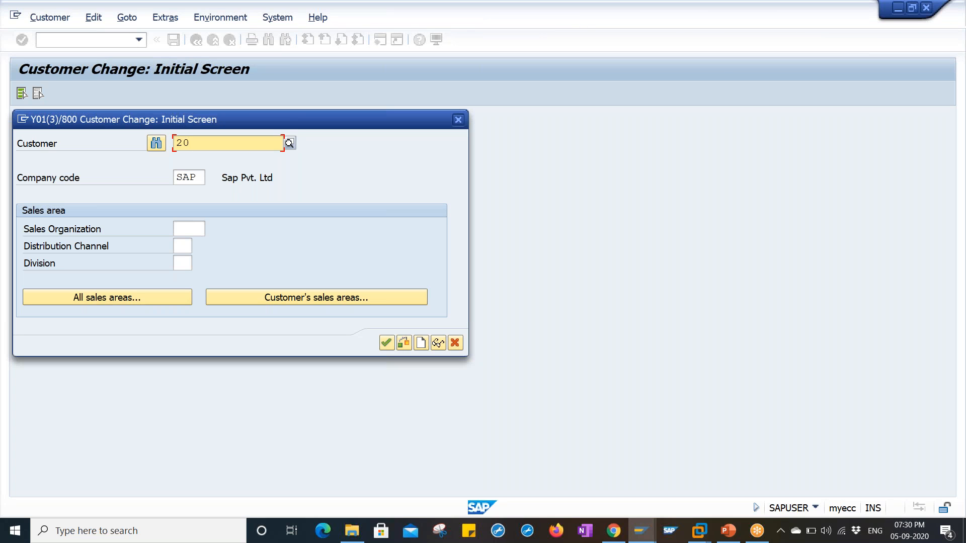
click(266, 298)
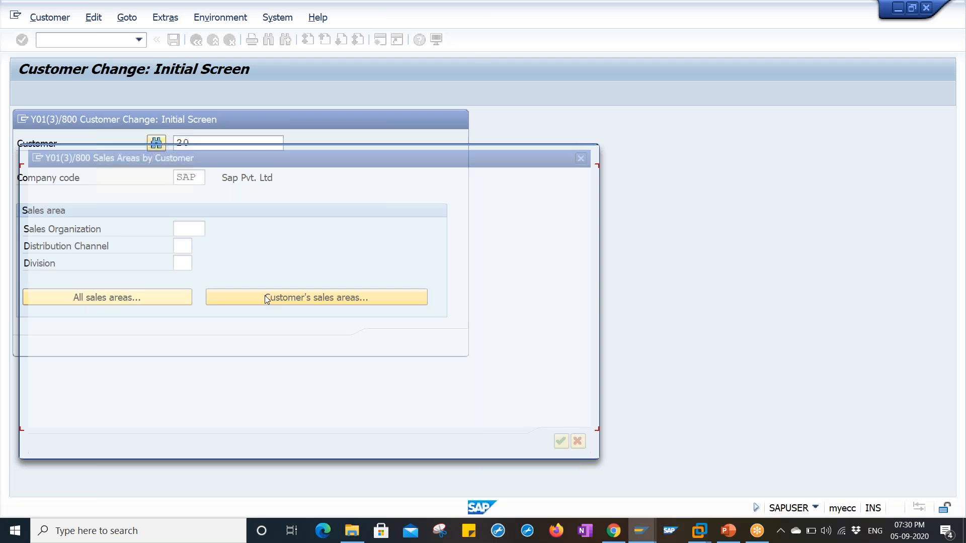
double_click(171, 229)
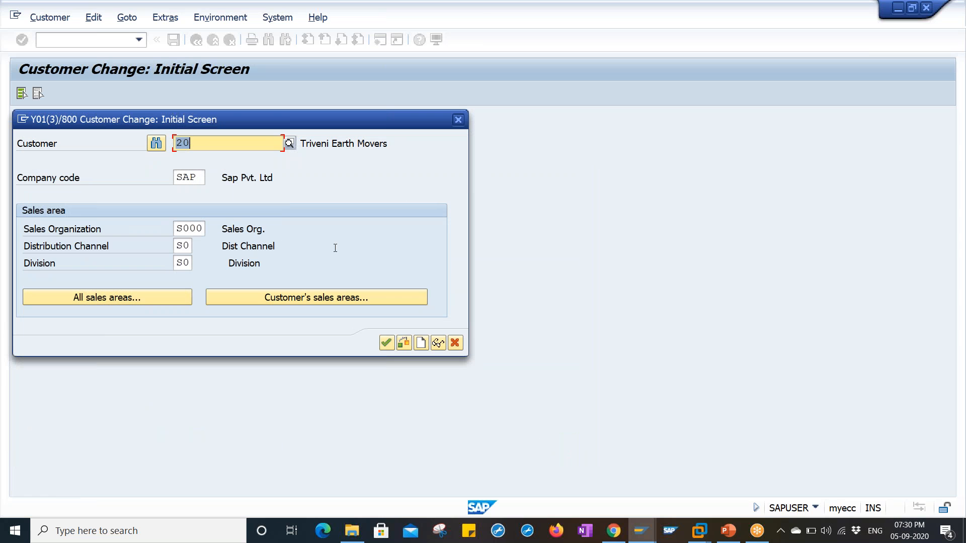
key(Return)
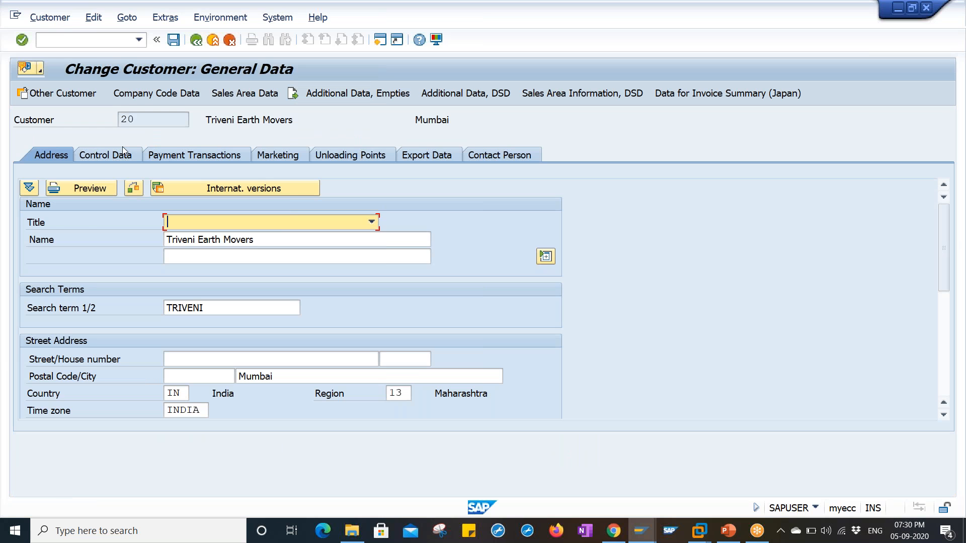
Step: Show the customer's Control Data and check the assigned vendor number against the customer number
click(118, 153)
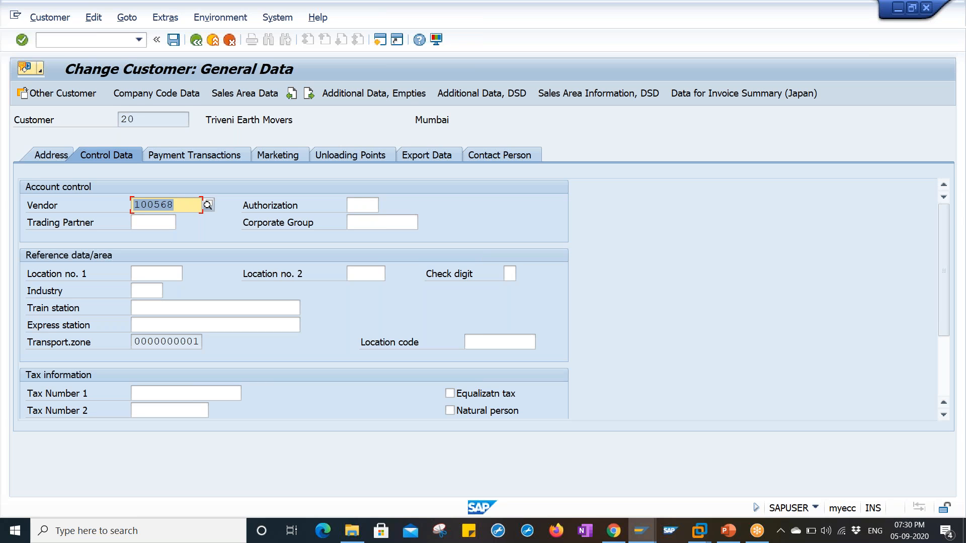
click(176, 204)
drag(176, 203, 127, 201)
drag(154, 119, 112, 120)
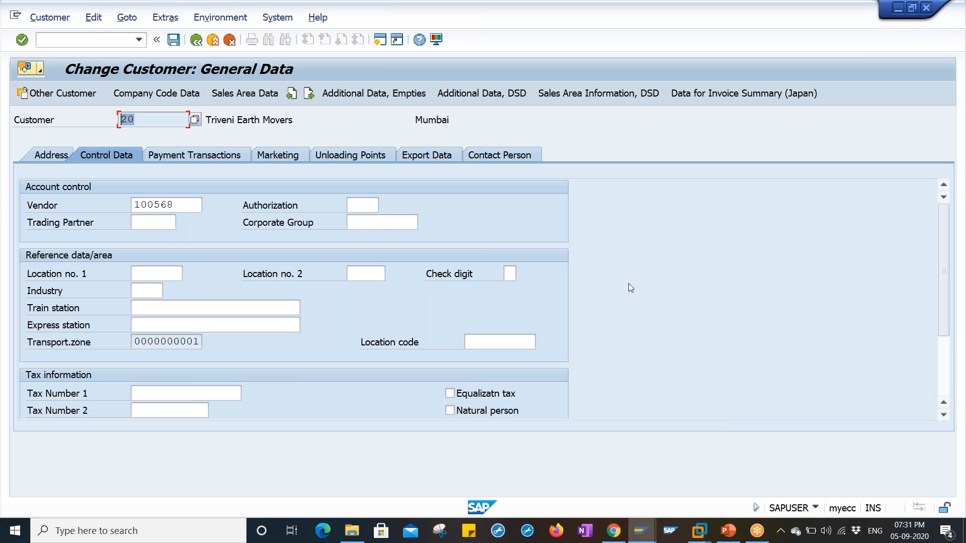
Step: Run SPRO in the Change Customer session and display the SAP Reference IMG
click(640, 532)
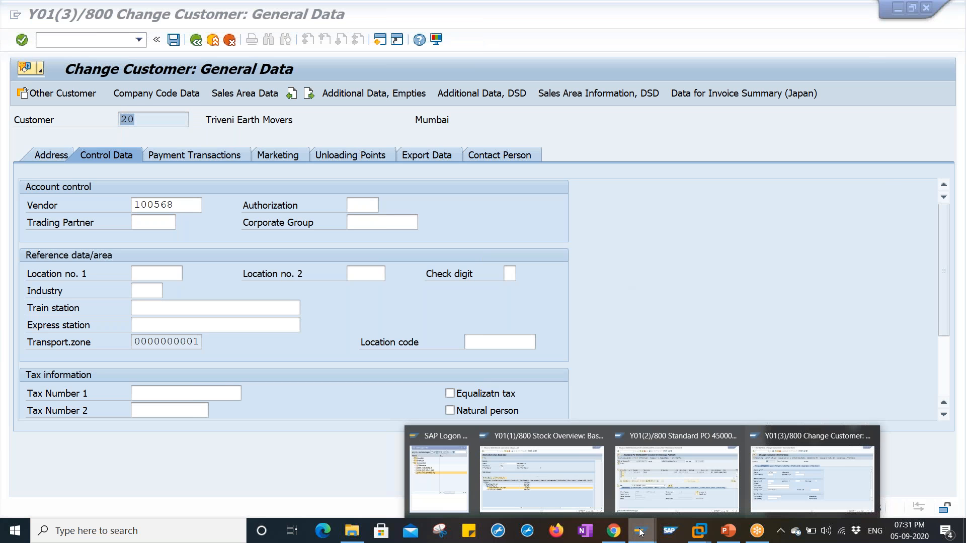
click(786, 484)
text(/NSPRO)
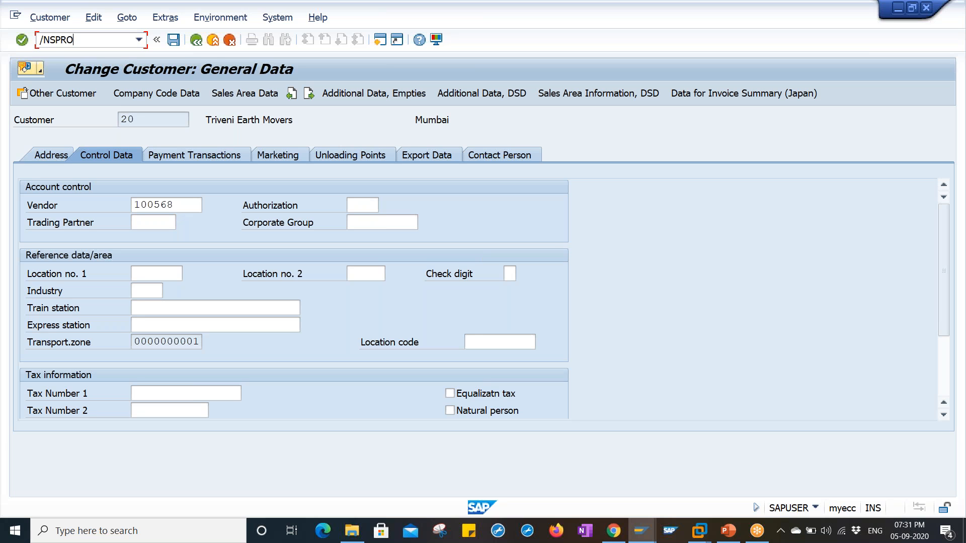
key(Return)
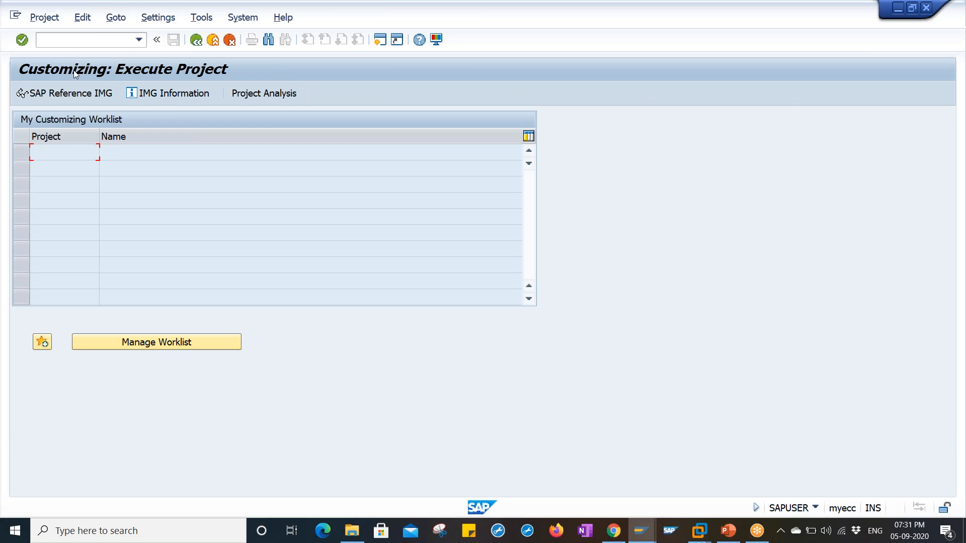
click(76, 94)
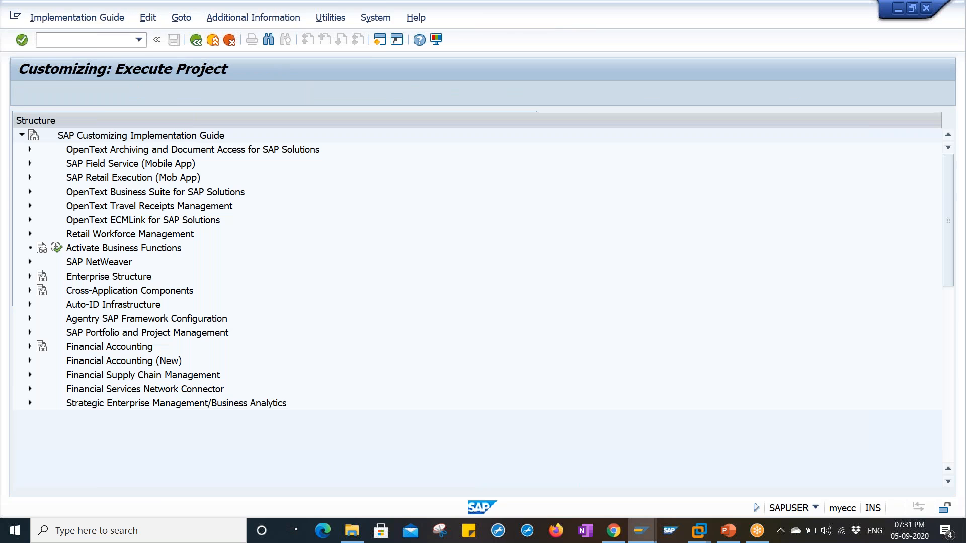
Step: Expand the Materials Management node in the IMG structure
key(Down)
key(Down)
key(Down)
key(Down)
key(Down)
key(Down)
key(Down)
key(Down)
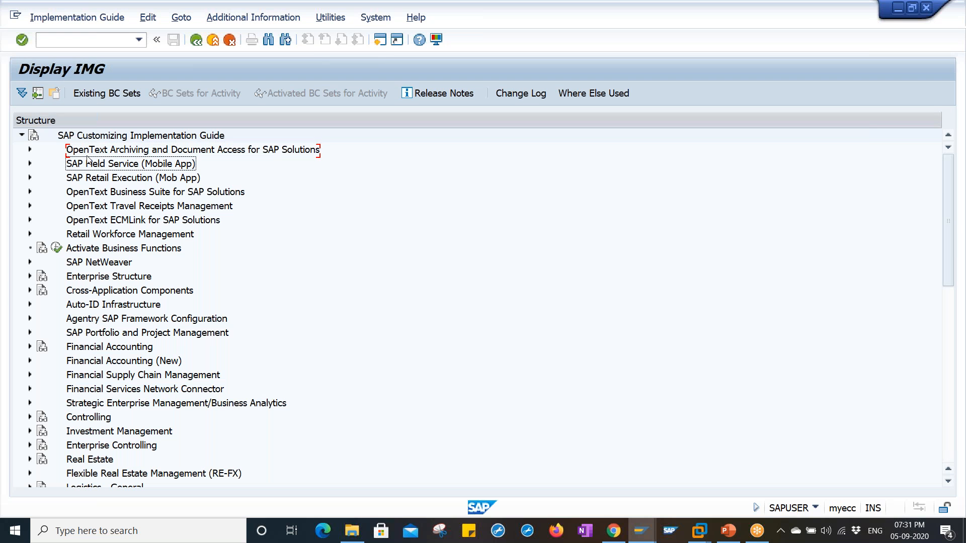
key(Down)
key(Down)
key(Down)
key(Down)
key(Down)
key(Down)
key(Down)
key(Down)
key(Down)
key(Down)
key(Down)
key(Down)
key(Down)
key(Down)
key(Down)
key(Down)
key(Down)
key(Down)
key(Down)
key(Down)
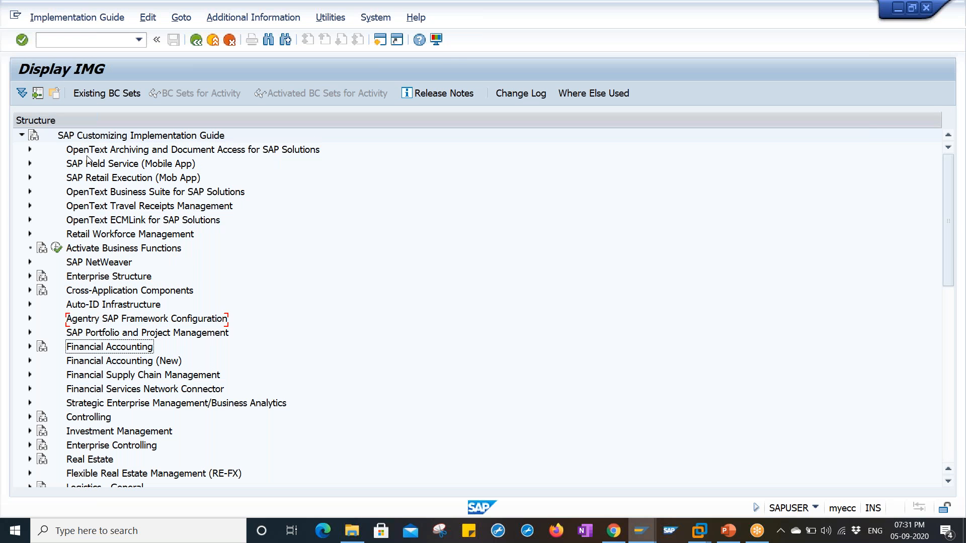
key(Up)
key(Up)
key(Up)
key(Down)
key(Down)
key(Down)
key(Down)
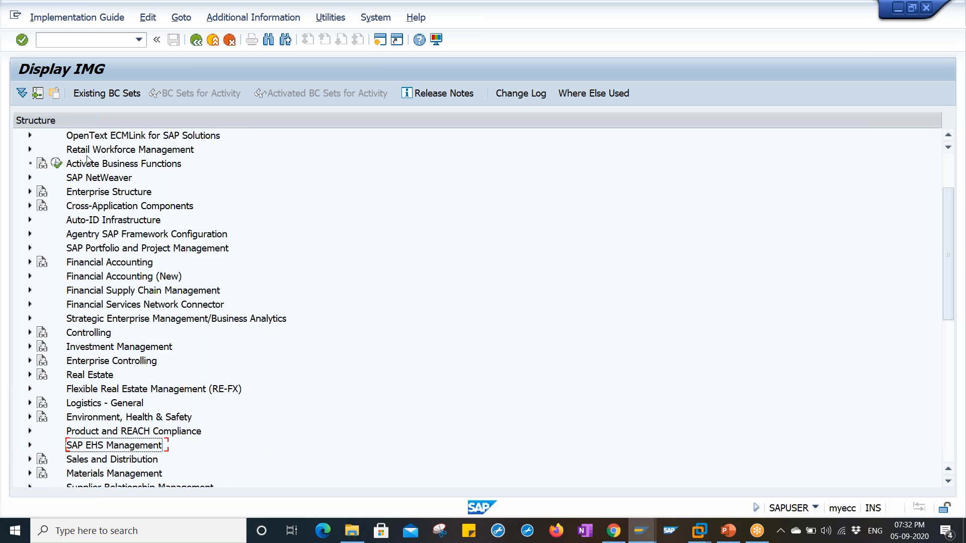
key(Up)
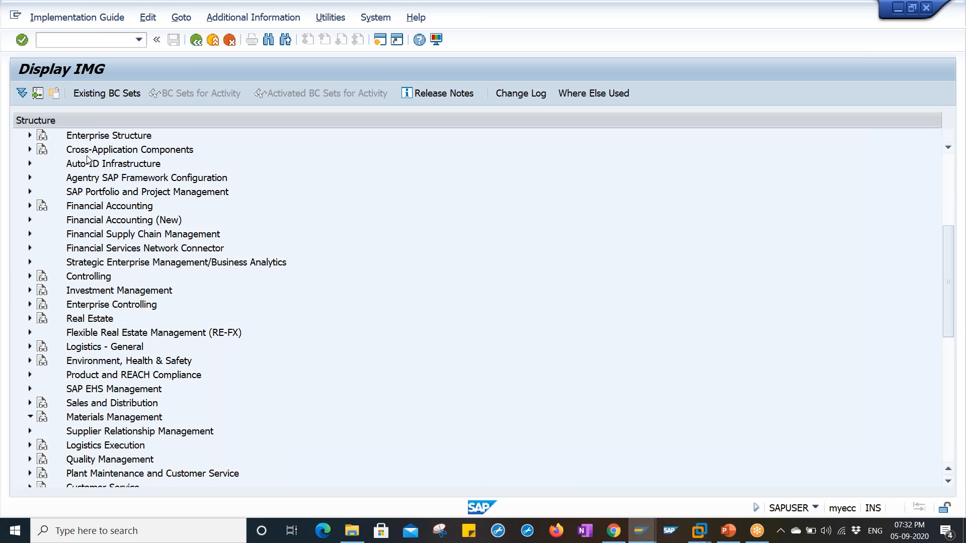
key(Right)
Step: Expand Purchasing under Materials Management, and its Purchase Order node
key(Down)
key(Down)
key(Down)
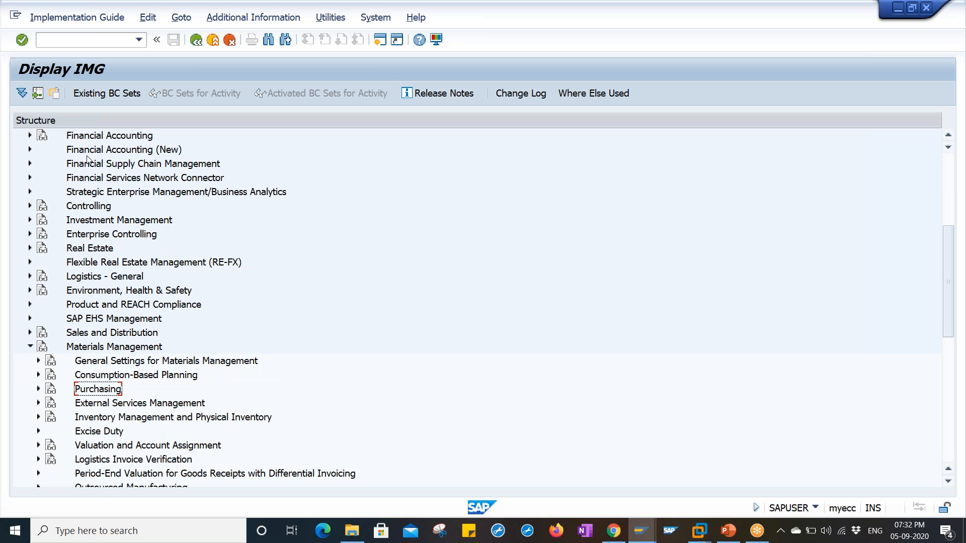
key(Right)
key(Down)
key(Down)
key(Down)
key(Down)
key(Down)
key(Down)
key(Down)
key(Down)
key(Down)
key(Down)
key(Down)
key(Down)
key(Down)
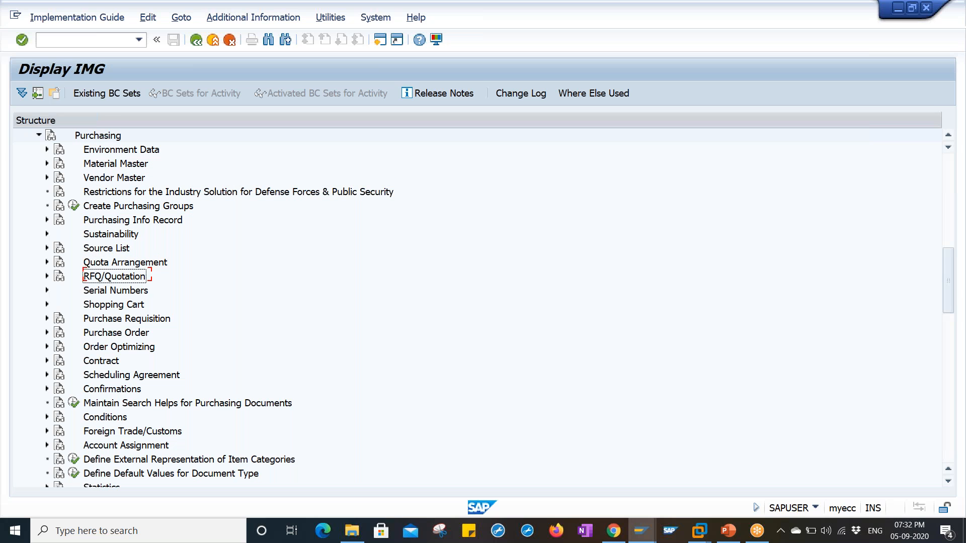
key(Down)
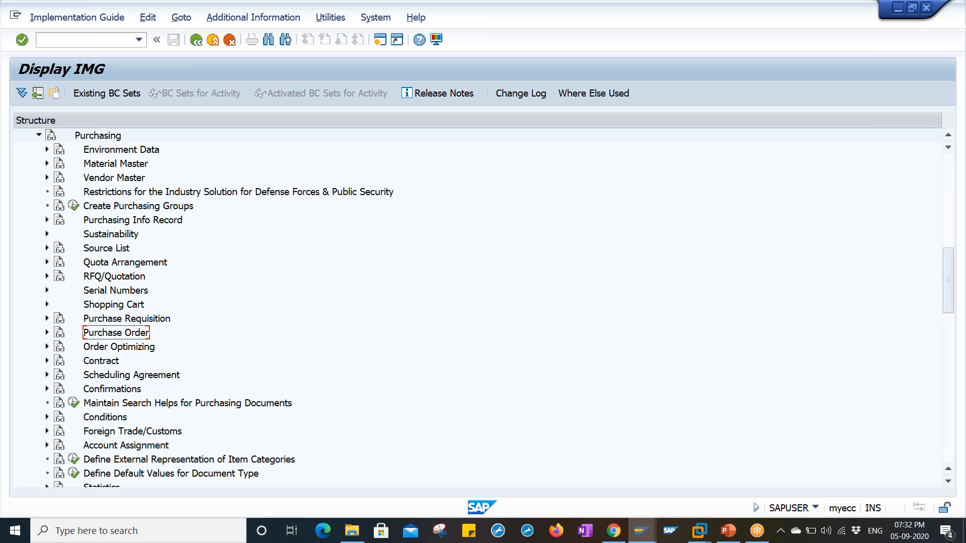
key(Right)
Step: Execute the Set Up Subcontract Order activity under Purchase Order
key(Down)
key(Down)
key(Down)
key(Down)
key(Down)
key(Down)
key(Down)
key(Down)
key(Down)
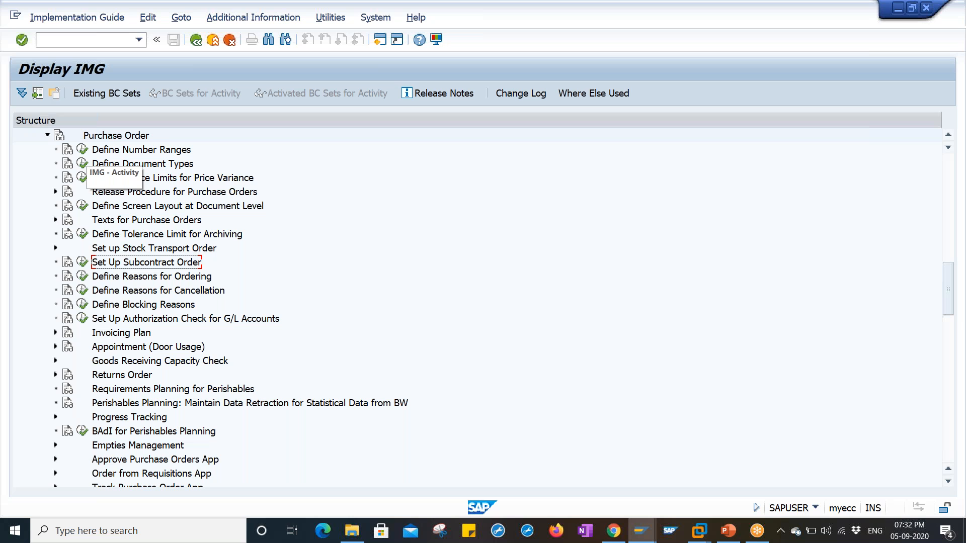
click(105, 249)
click(105, 262)
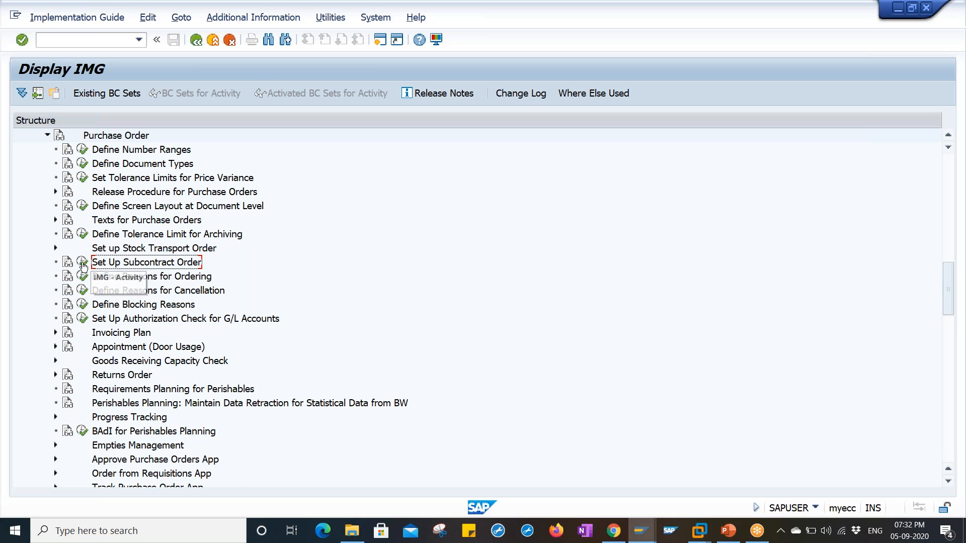
click(83, 265)
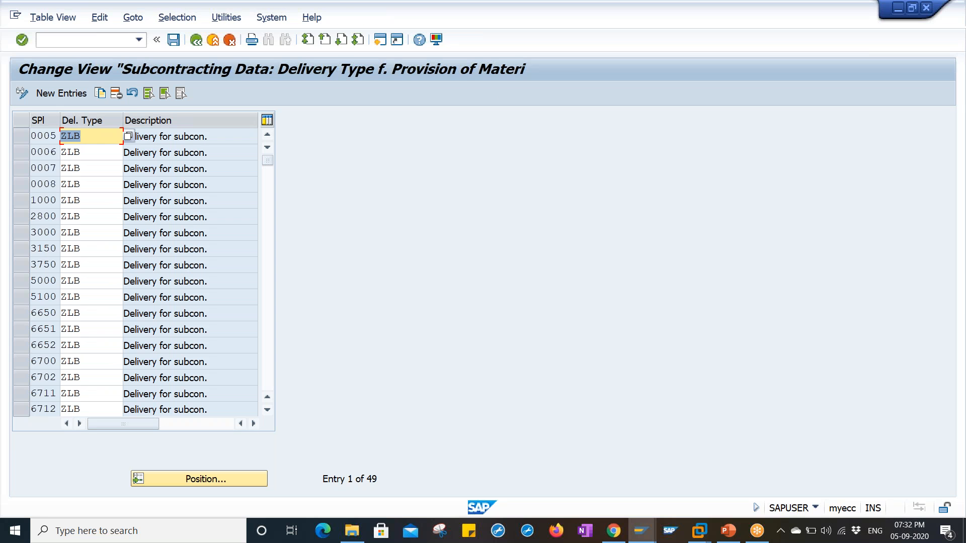
Step: Position the subcontracting delivery type table on supplying plant SAP1 and check the plant's delivery type
click(161, 477)
text(SAP)
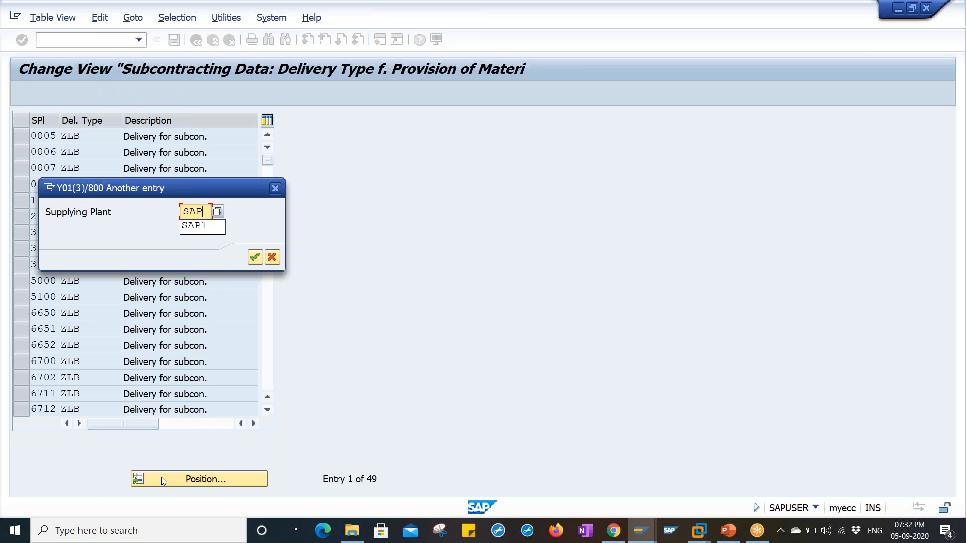
text(1)
key(Return)
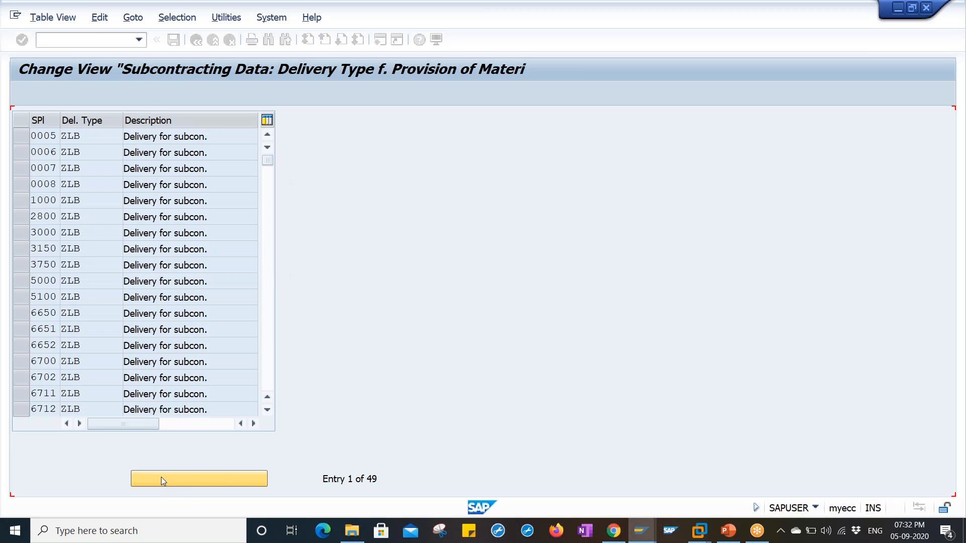
click(21, 140)
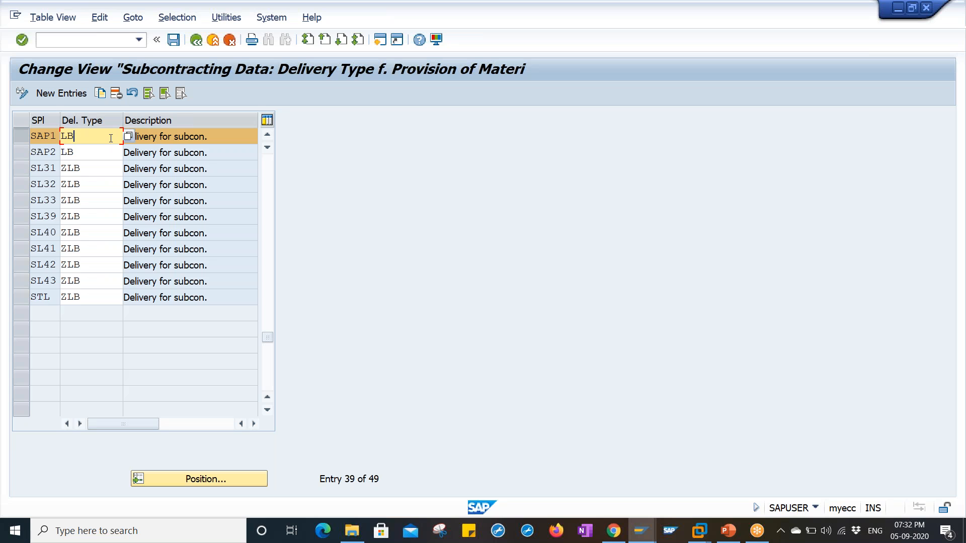
Step: Run VL02N and open the proposed outbound delivery for subcontracting
click(83, 41)
text(/NVL02N)
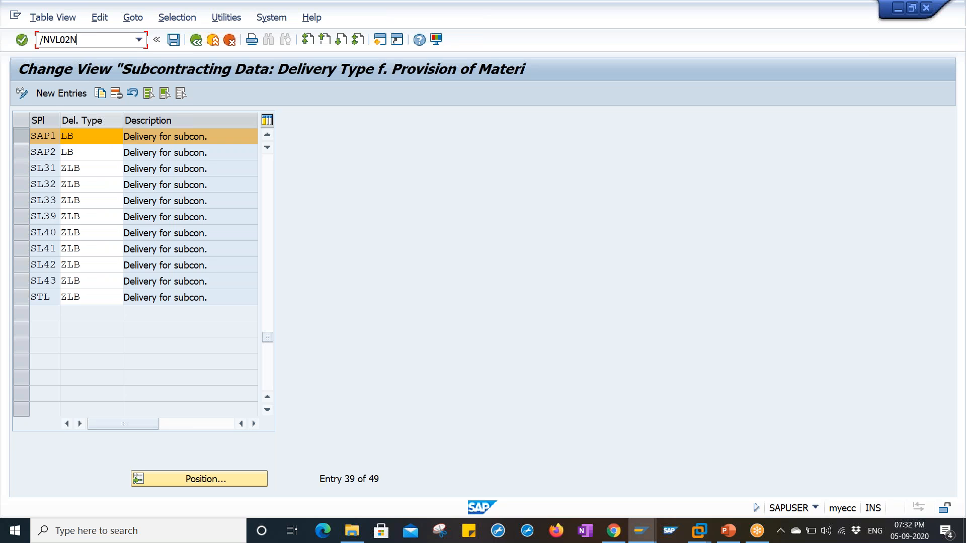
key(Return)
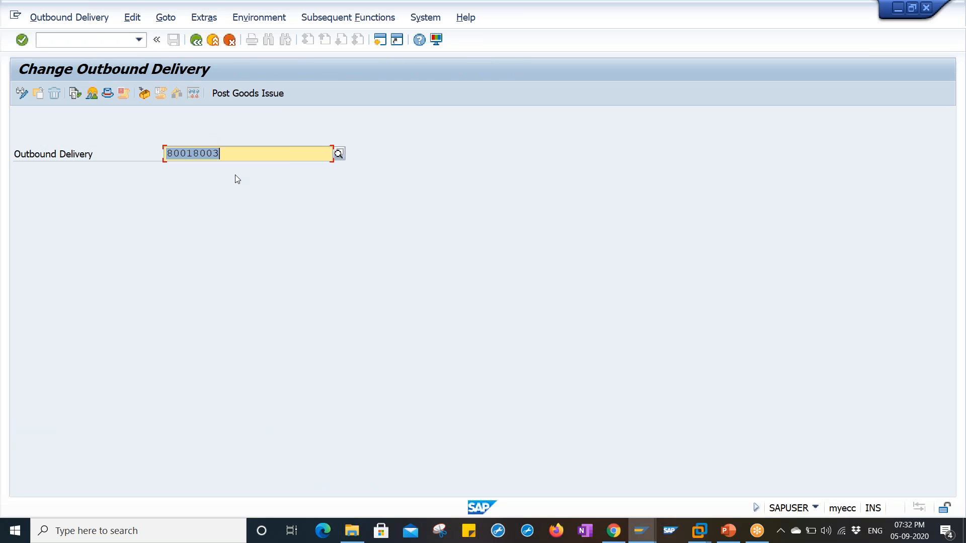
key(Return)
Step: View the header-level delivery output of the outbound delivery, and return to the delivery
click(200, 16)
mouse_move(280, 60)
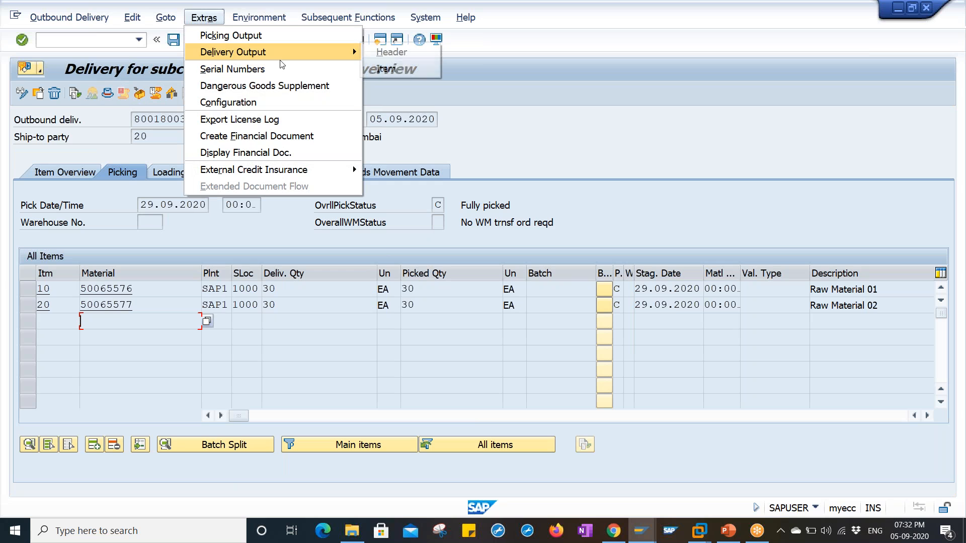
click(392, 51)
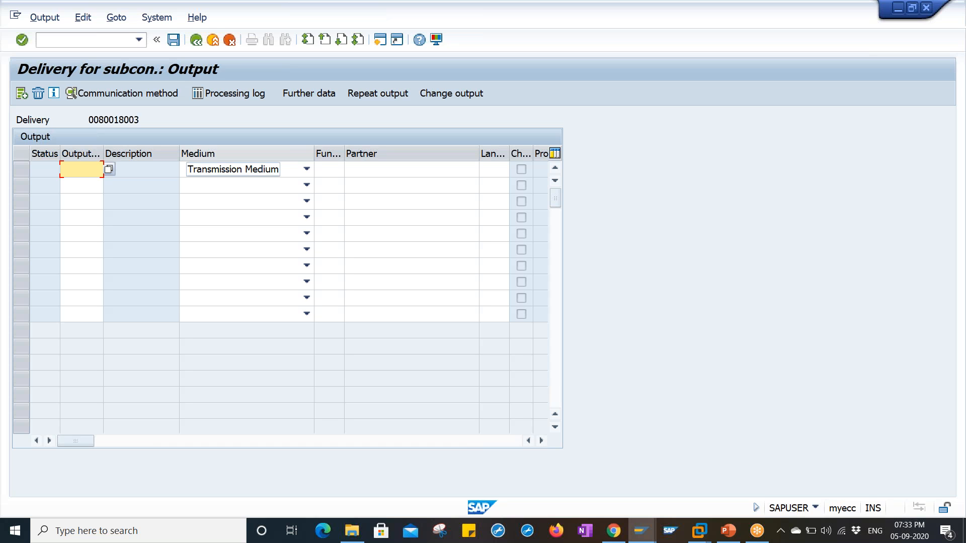
click(194, 41)
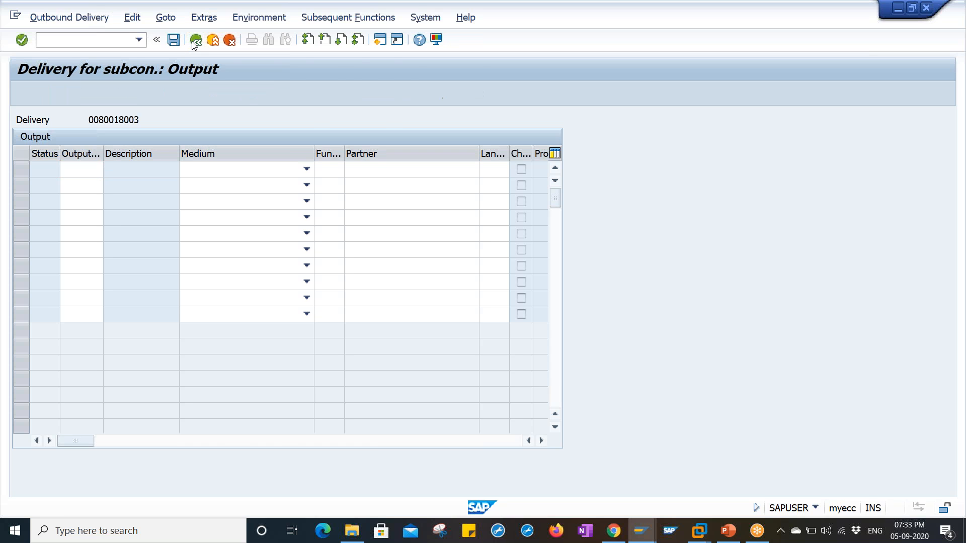